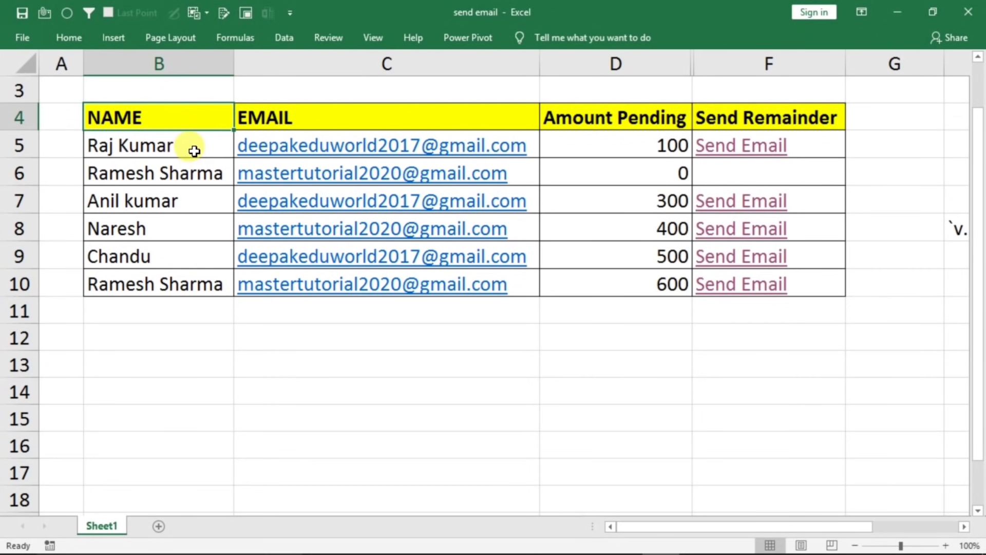
Open the first row's pre-filled reminder draft, check it against the table, and close it without saving.
left_click(595, 145)
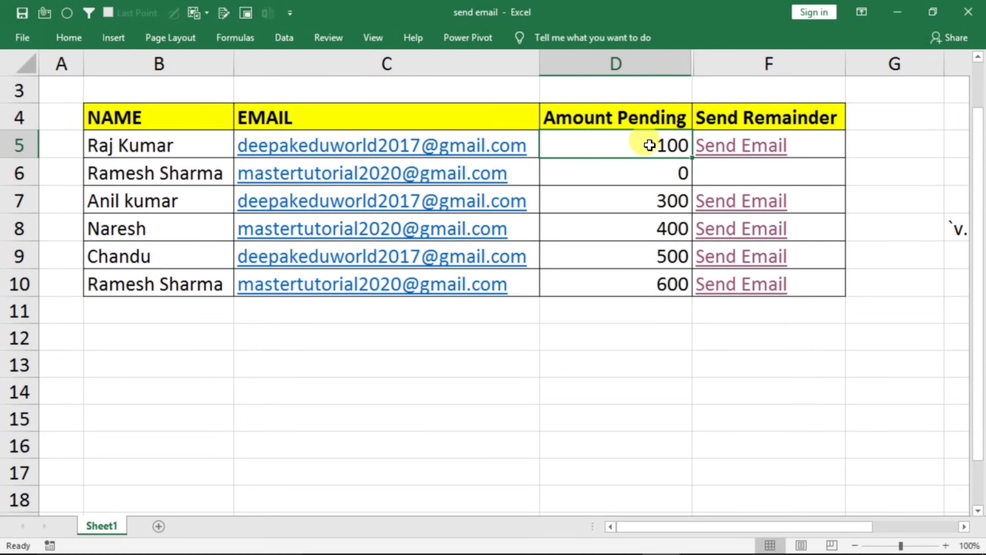
left_click(729, 149)
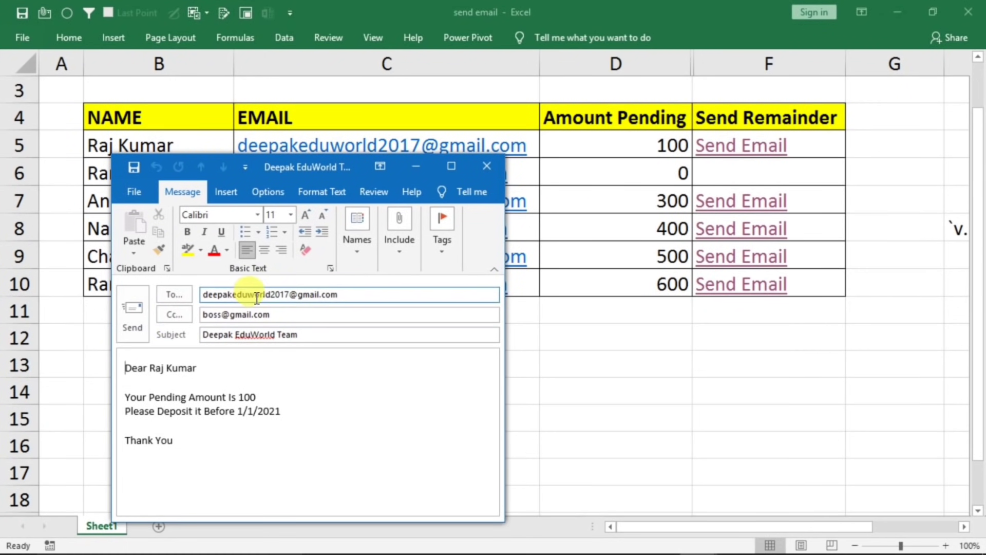
left_click_drag(314, 168, 326, 205)
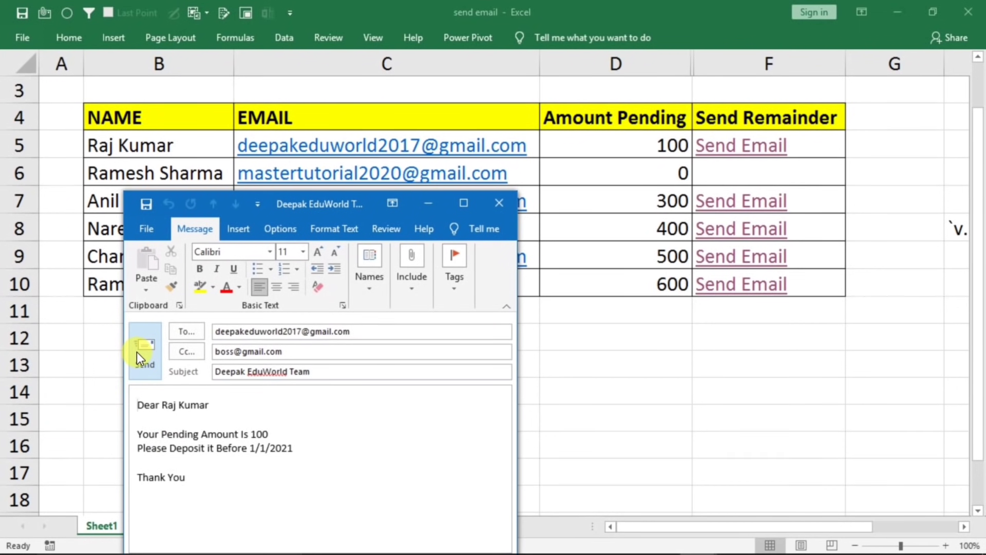
left_click(499, 203)
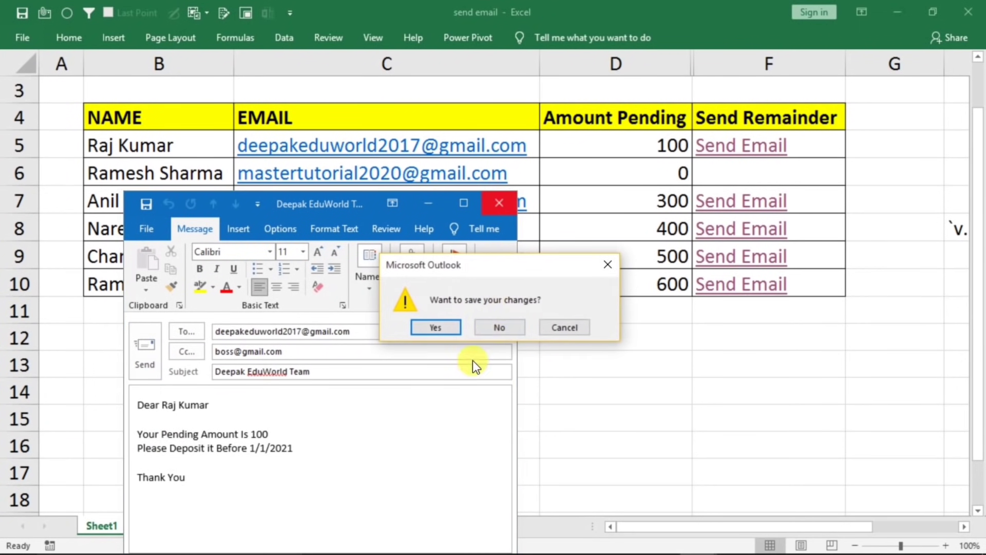
left_click(499, 327)
Send the pre-filled reminder email for the 600 pending amount.
left_click(149, 284)
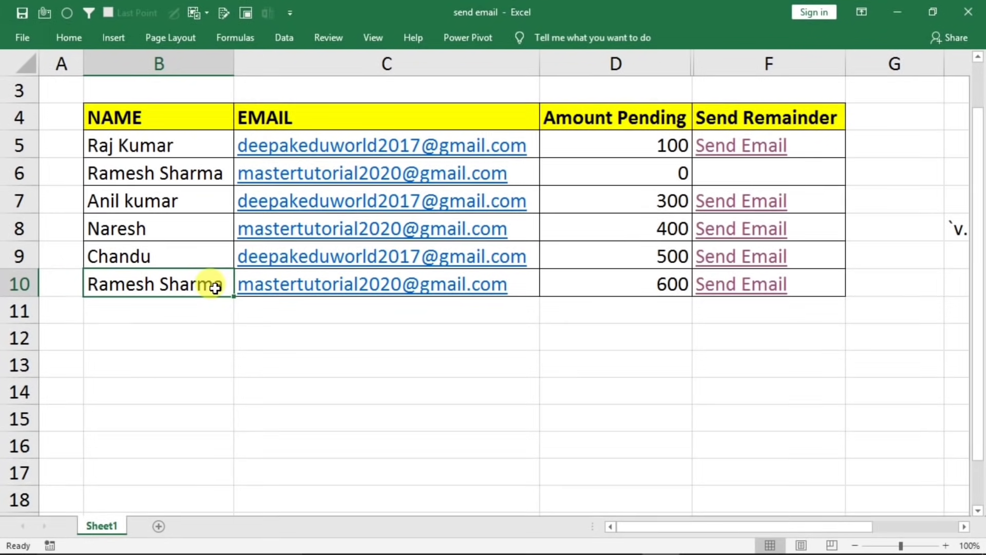
left_click(612, 285)
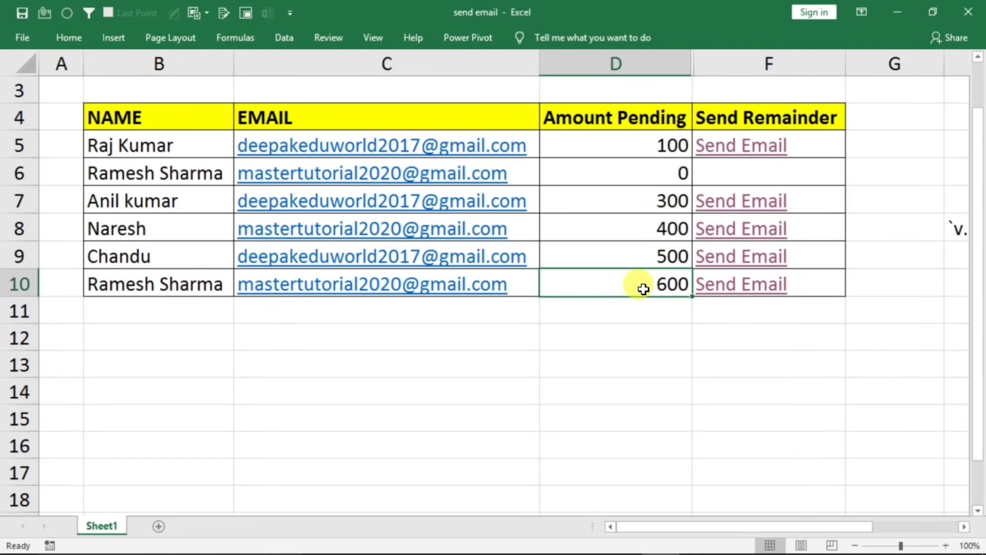
left_click(723, 287)
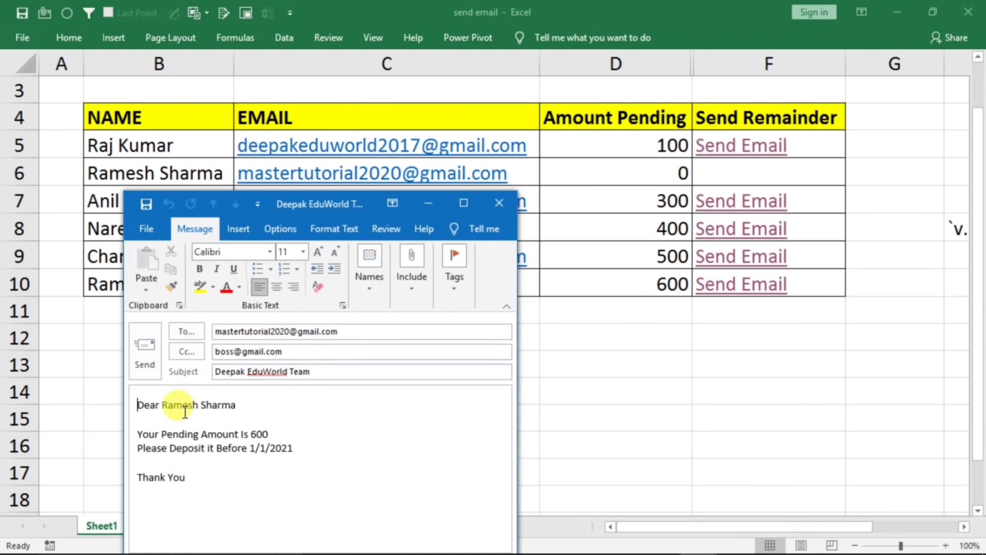
mouse_move(248, 201)
left_mouse_down()
mouse_move(343, 220)
mouse_move(337, 187)
left_mouse_up()
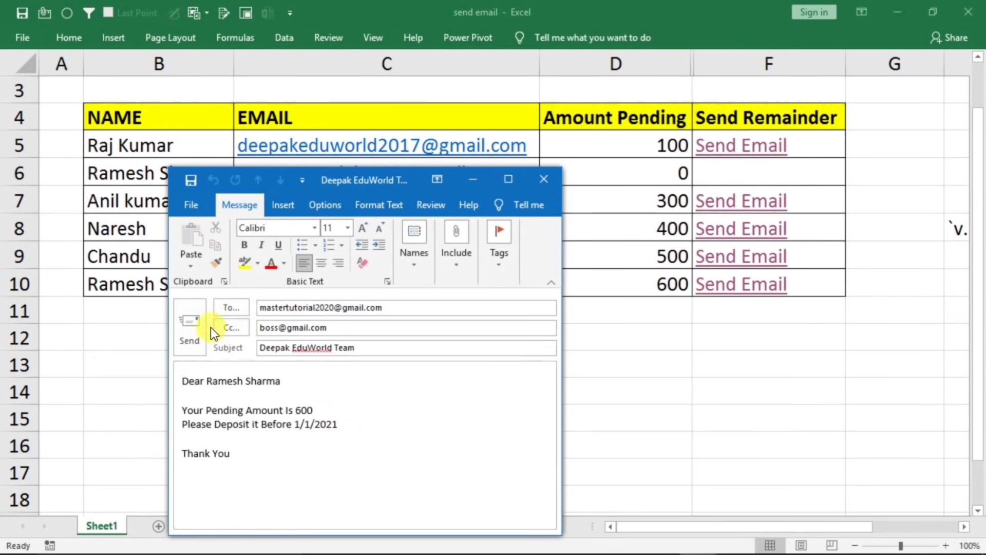
left_click(193, 320)
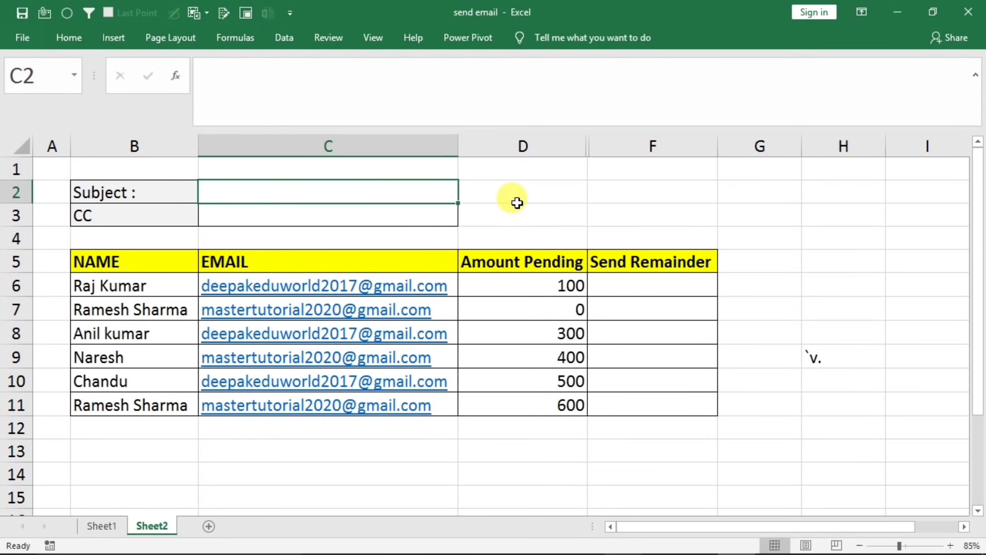
Enter the EduWorld team subject line in C2 and the boss's cc e-mail address in C3.
type("Deep")
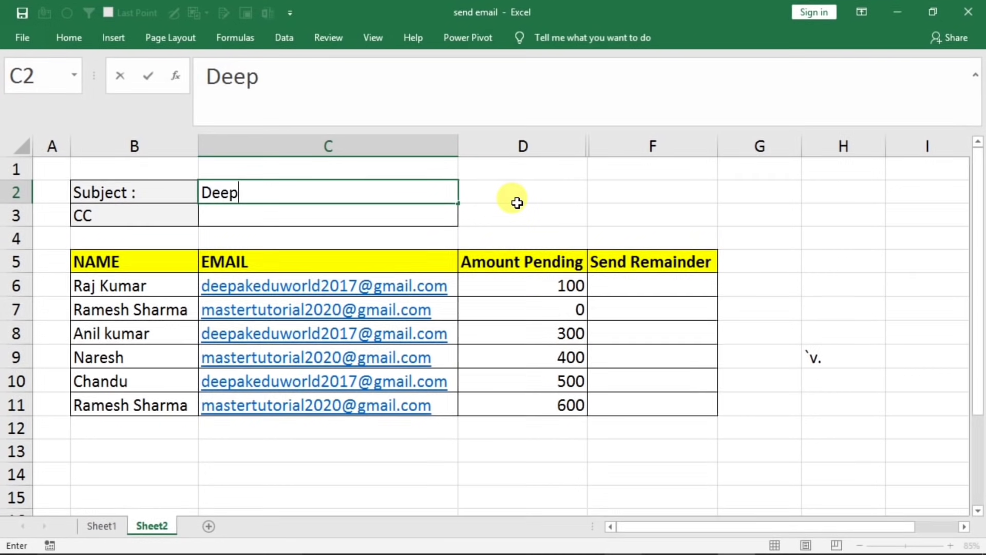
type("ak Edu")
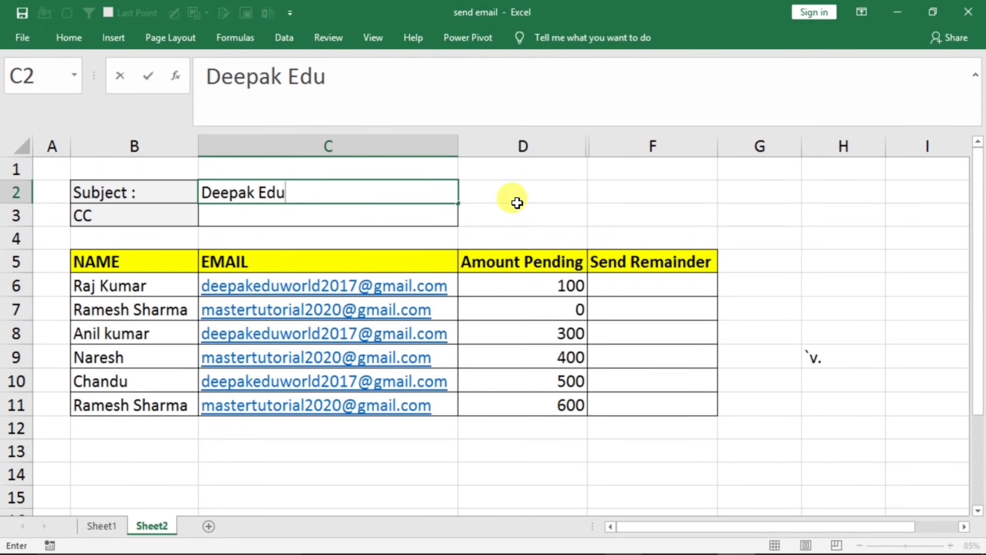
type("World Team")
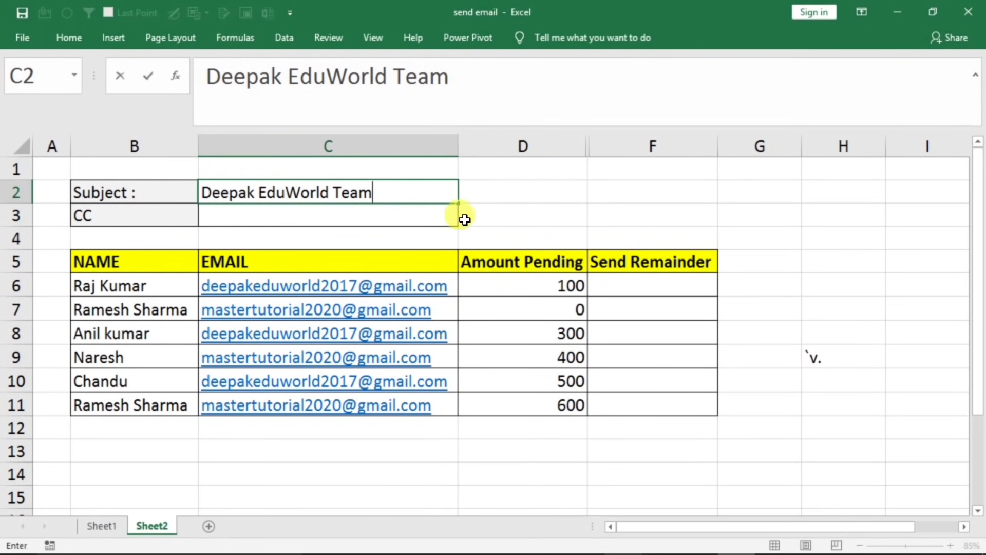
left_click(280, 213)
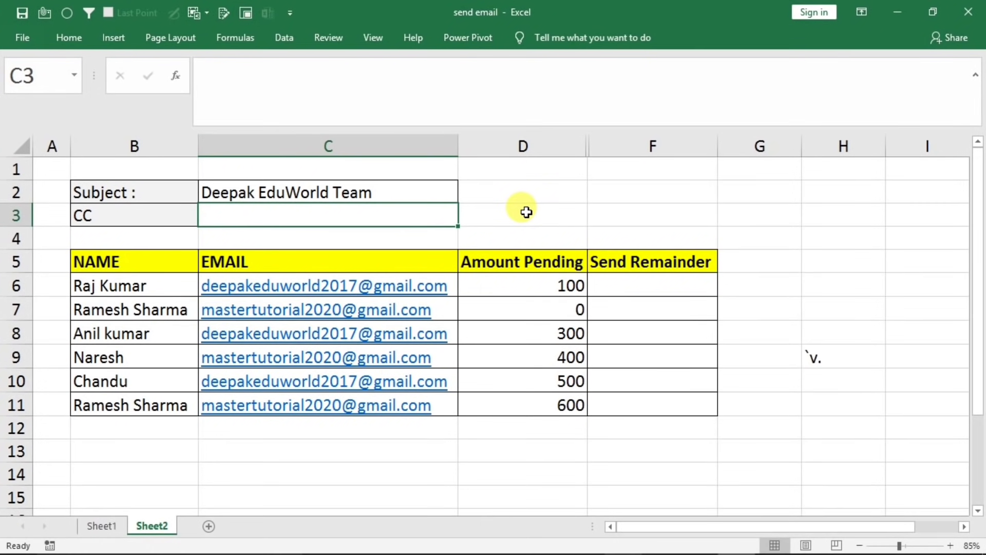
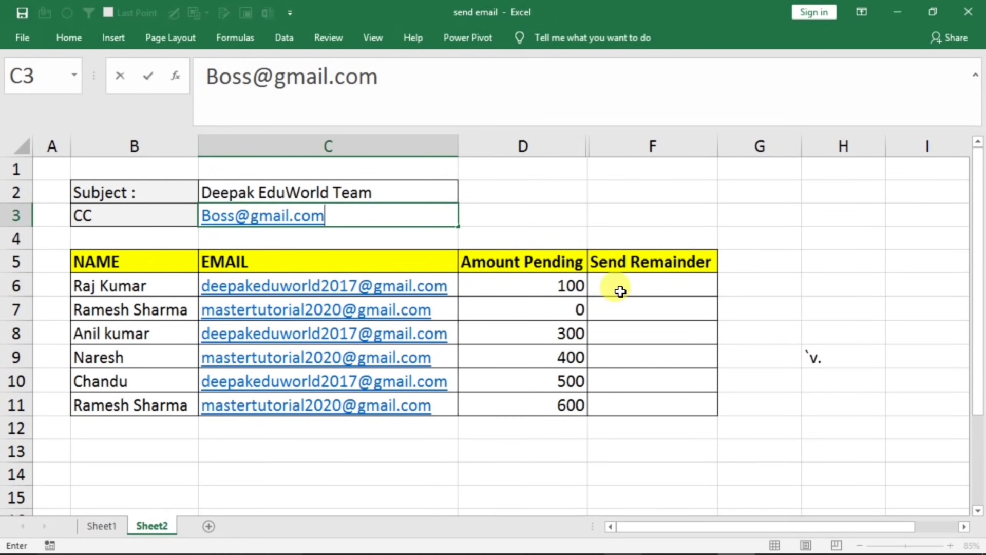
left_click(619, 291)
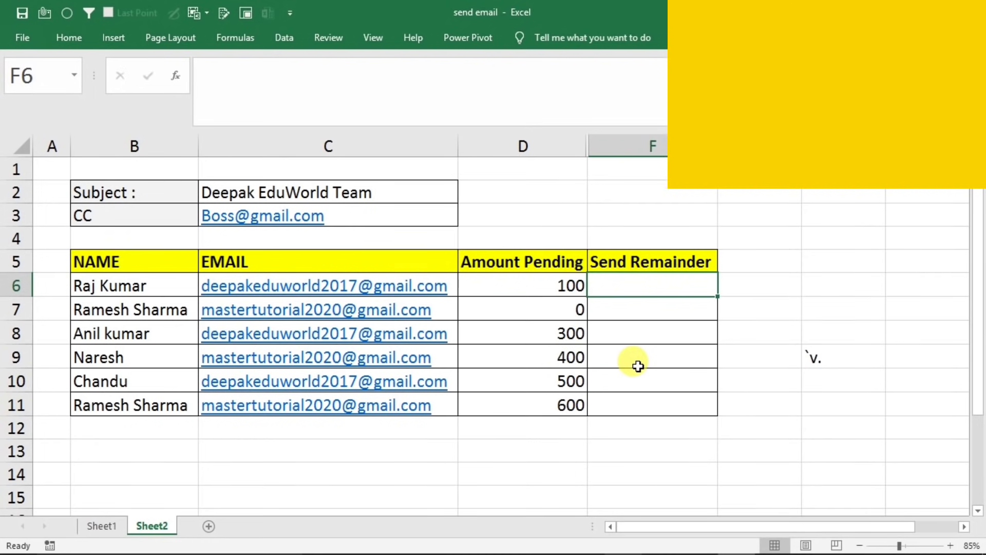
Enter =HYPERLINK("mailto:"&C6,"Send Email") in F6 using the HYPERLINK autocomplete.
type("=hy")
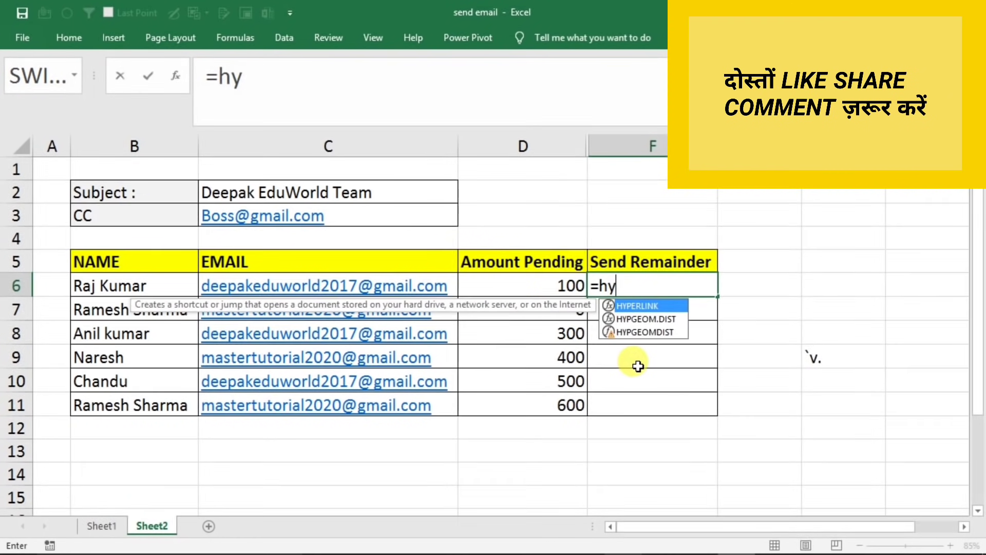
type("per")
type("n")
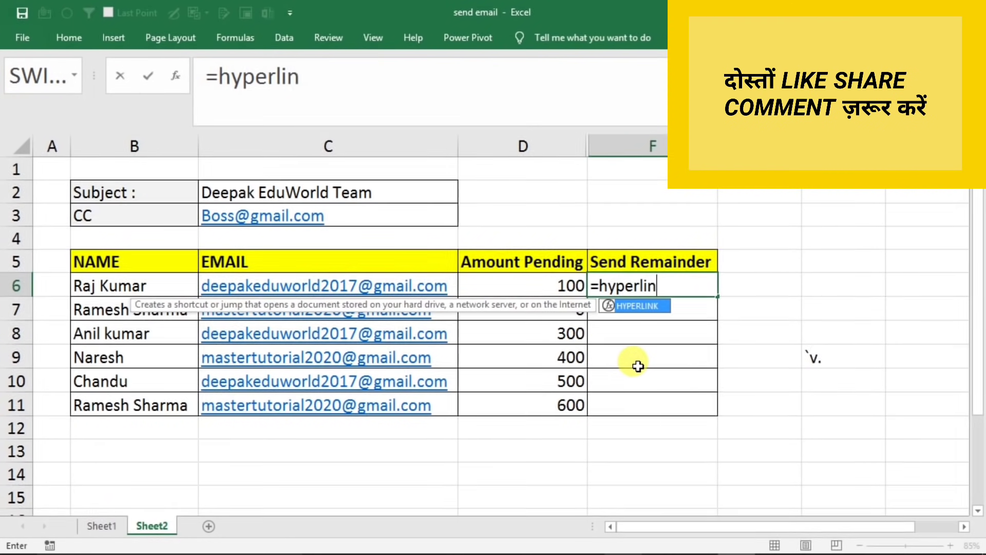
key("Tab")
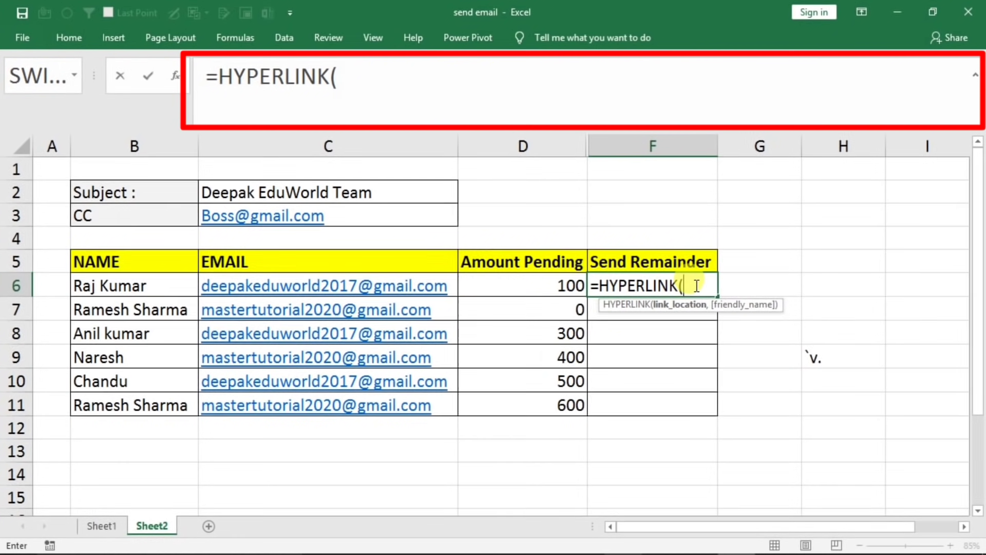
left_click(339, 84)
type("\"mail")
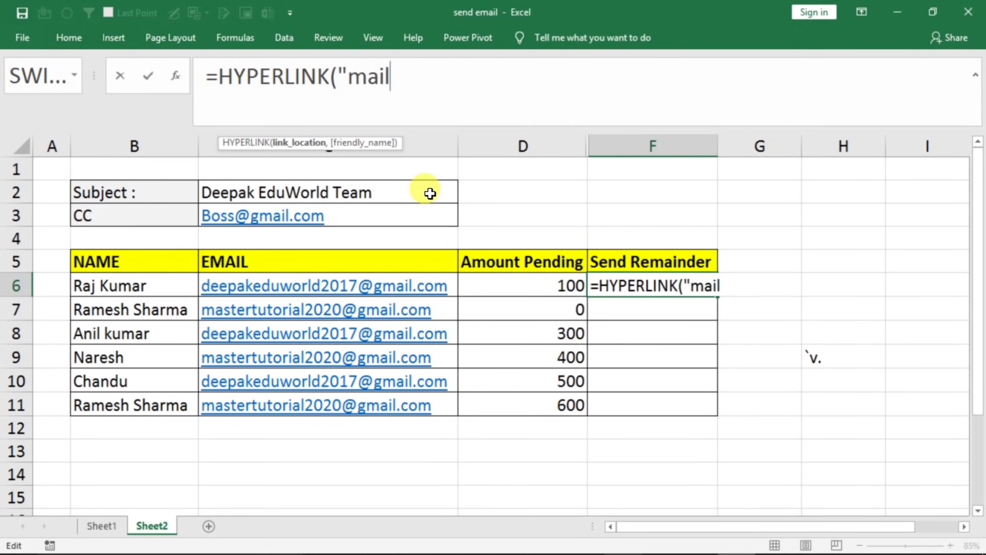
type("to:")
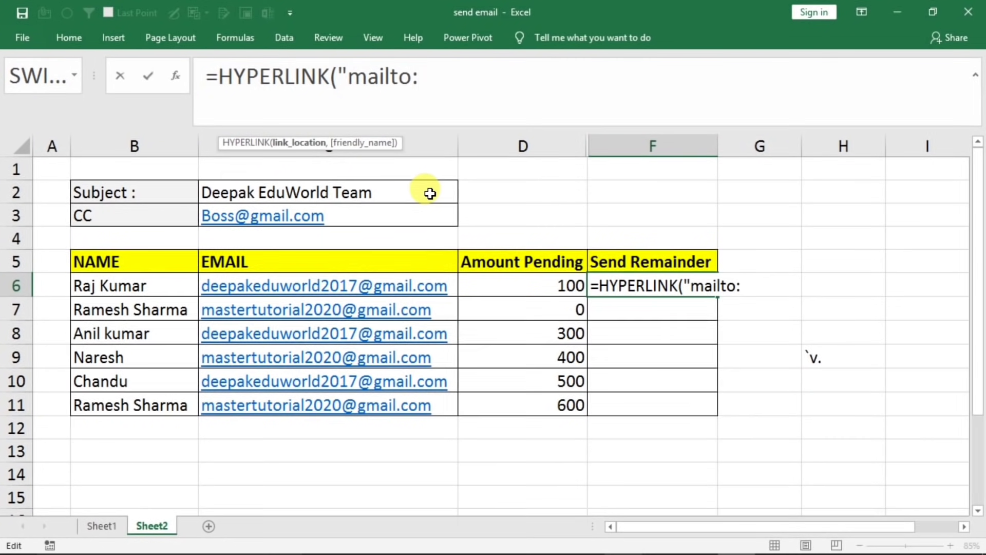
type("\"&")
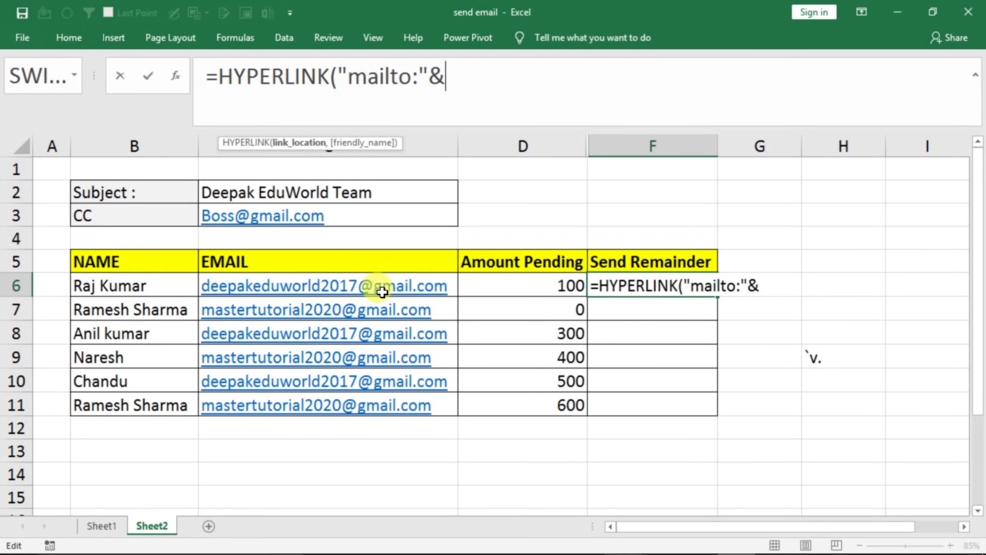
left_click(273, 277)
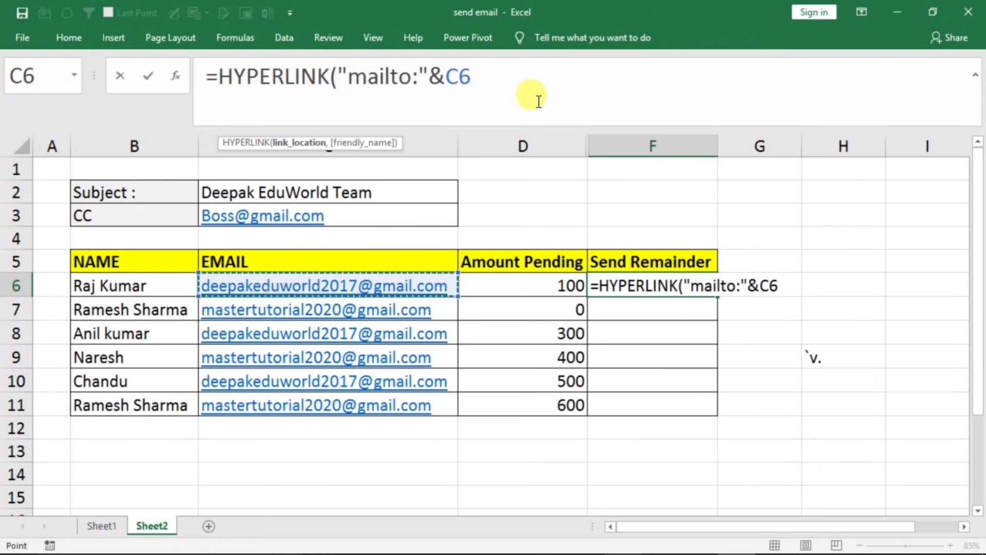
type(",\"Se")
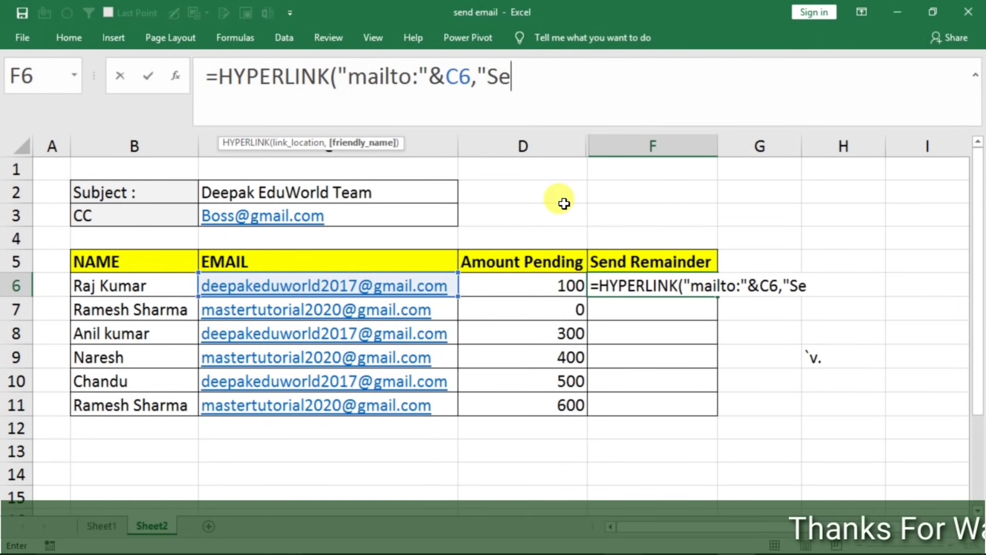
type("nd Email\"")
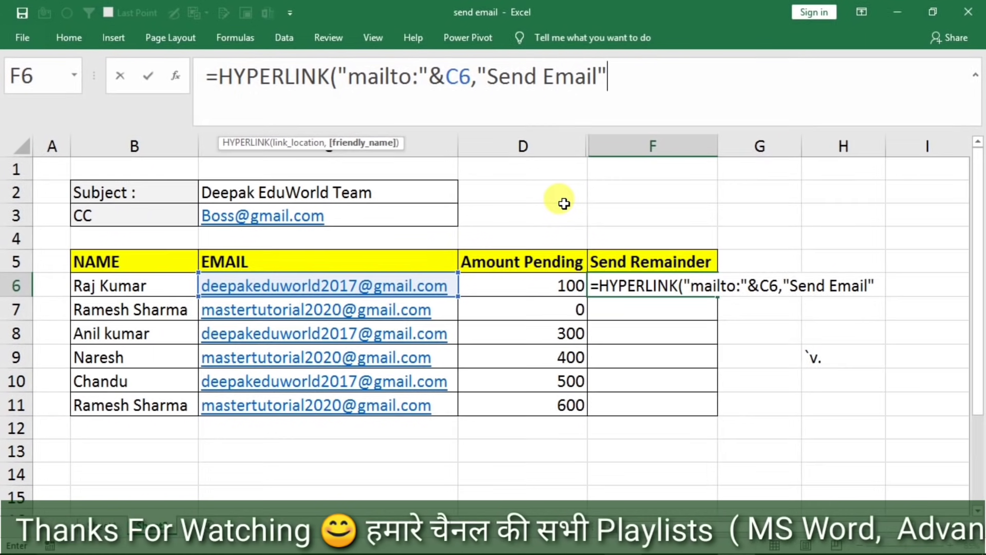
type(")")
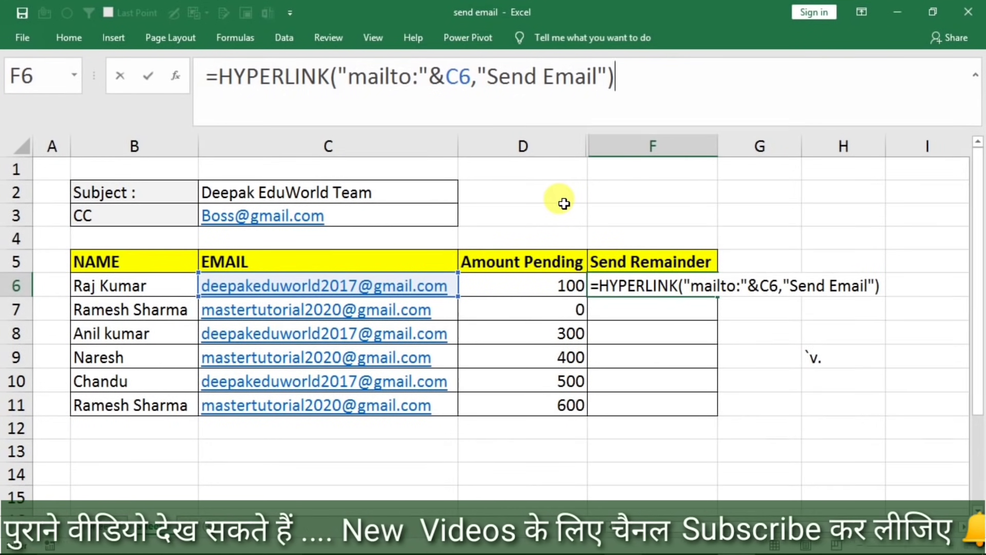
key("Return")
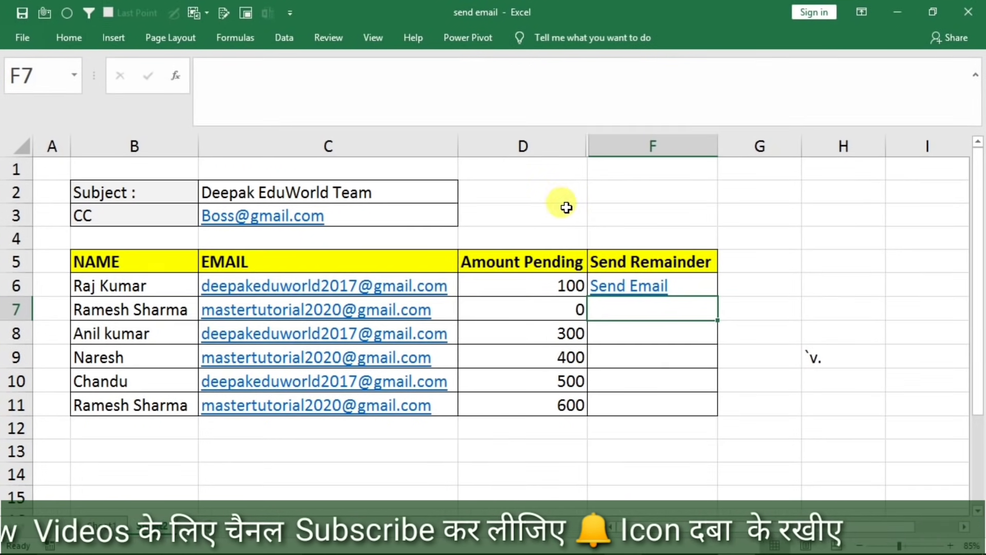
Test the F6 Send Email link and discard the Outlook draft it opens.
left_click(616, 294)
left_click(615, 289)
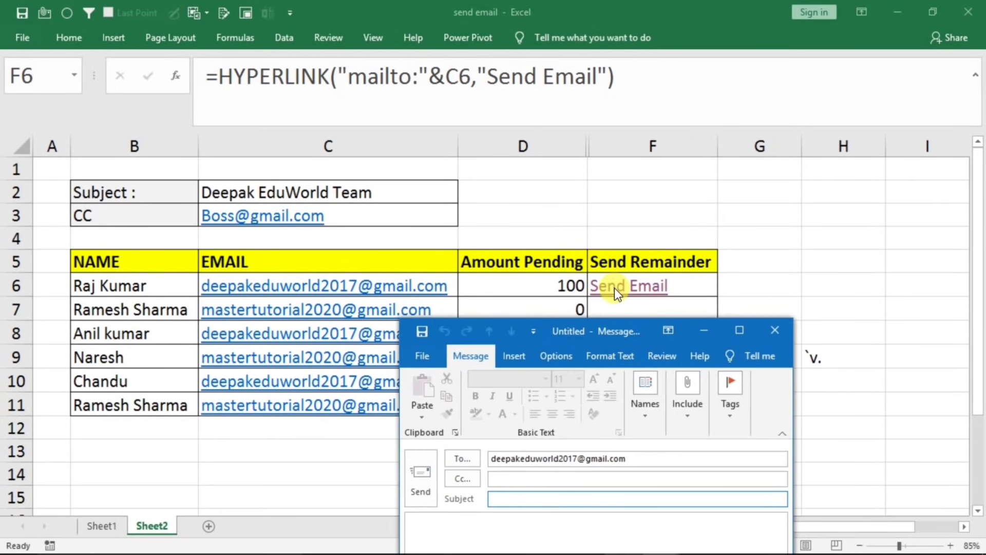
left_click_drag(604, 340, 680, 159)
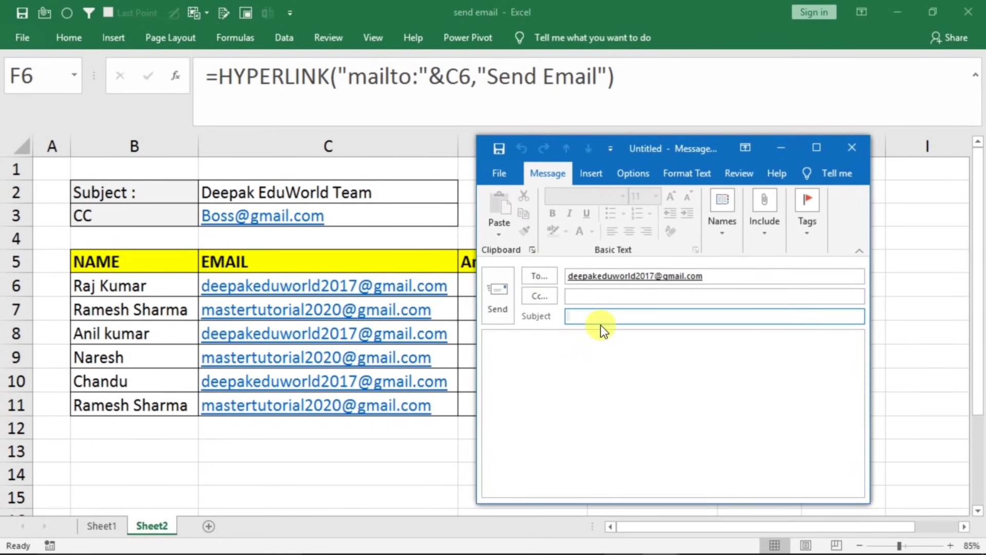
left_click(855, 151)
left_click(519, 330)
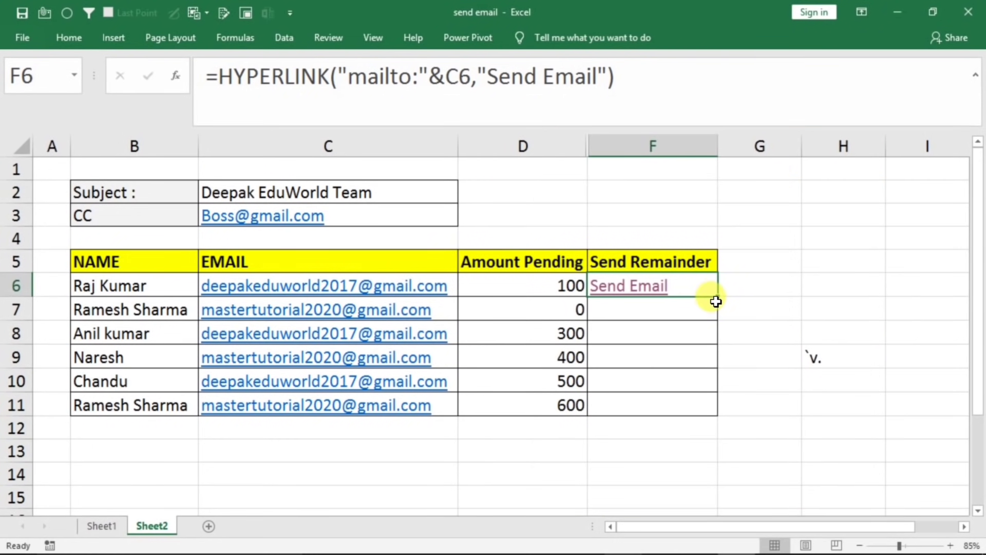
Fill the link down to F11, test the F11 link, and discard that draft too.
left_click_drag(717, 296, 710, 414)
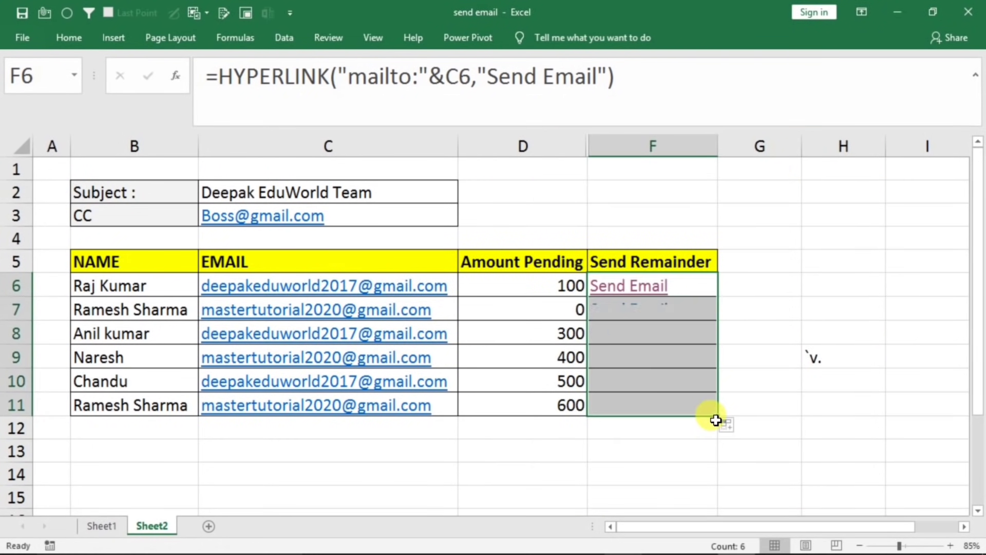
left_click(642, 474)
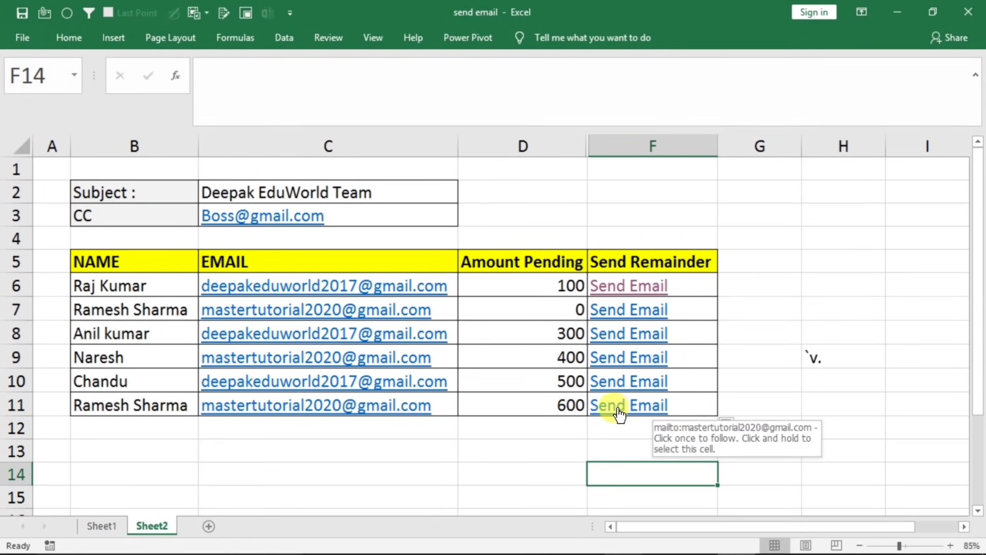
left_click(619, 414)
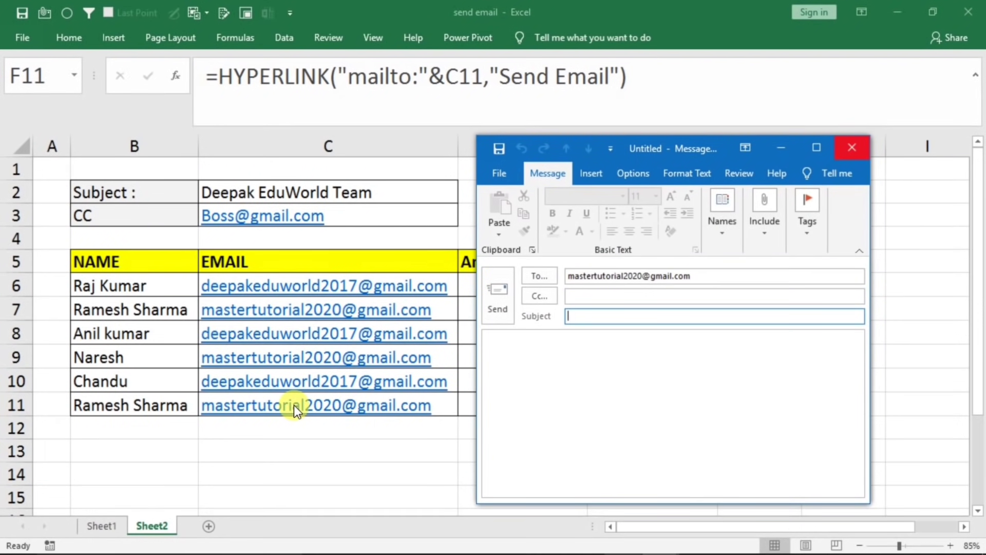
left_click(845, 145)
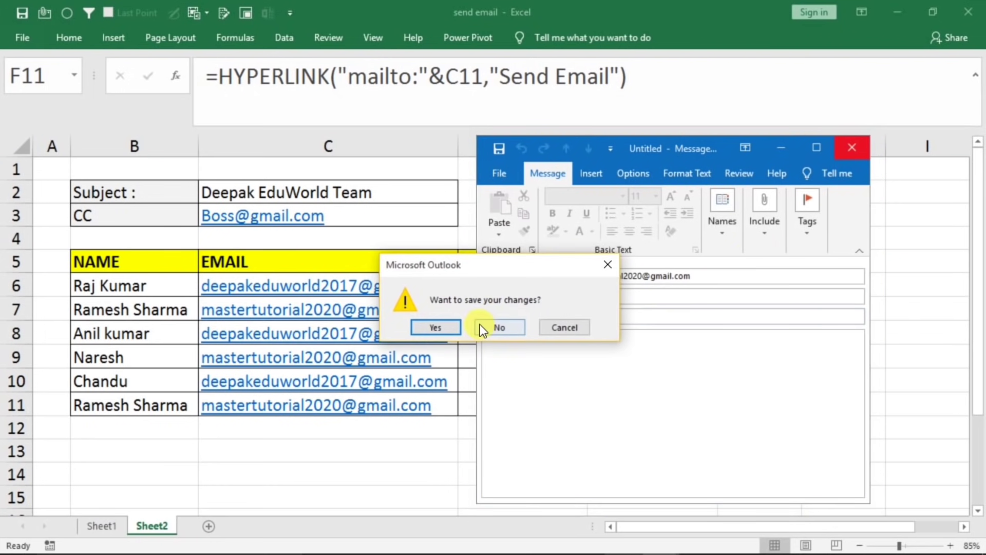
left_click(498, 327)
Clear the copied links from F7:F11, leaving the formula only in F6.
left_click(689, 284)
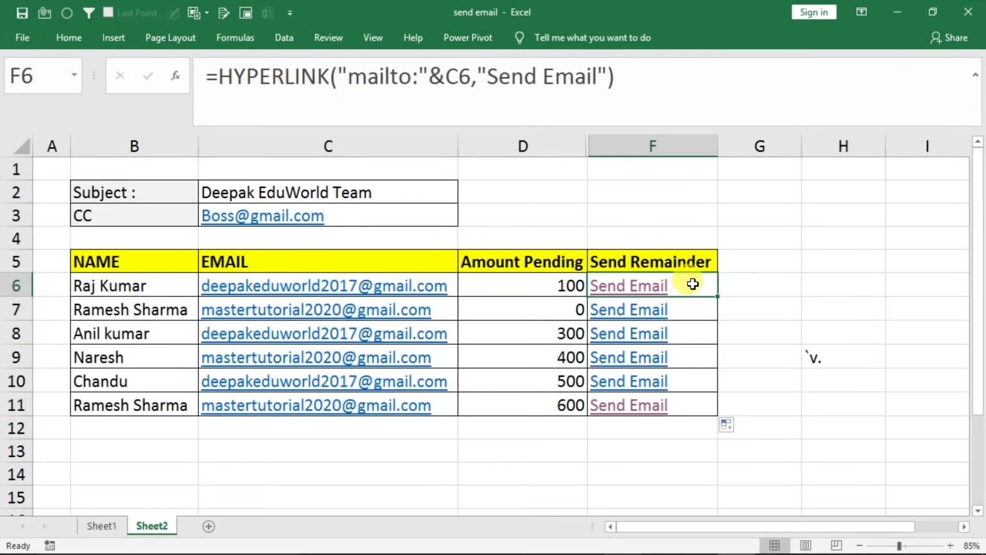
left_click_drag(698, 307, 695, 406)
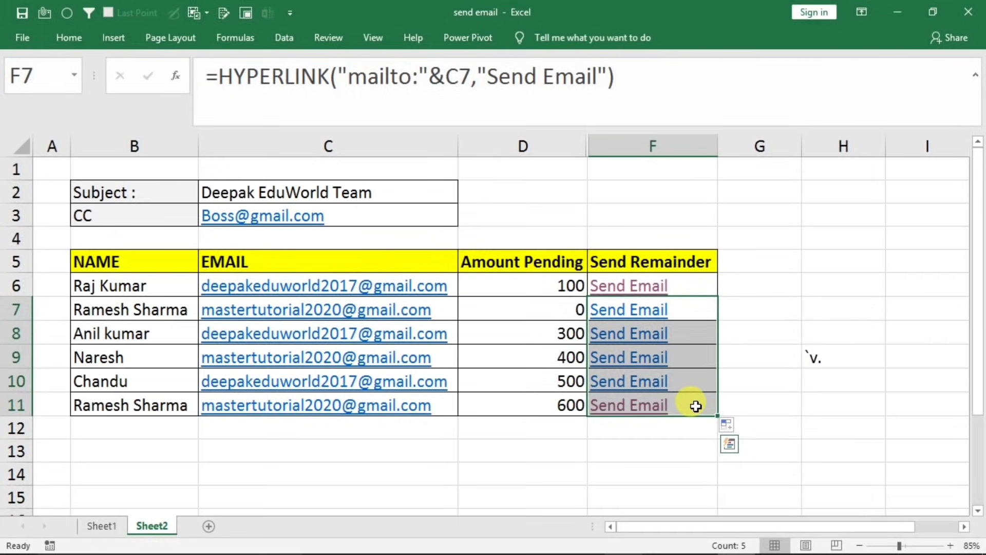
key("Delete")
left_click(701, 289)
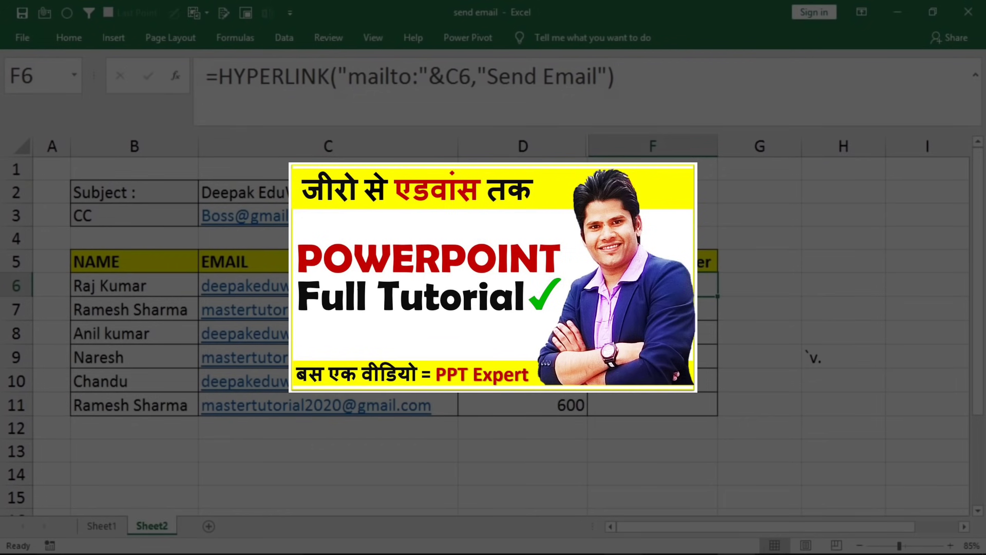
Replace the end of F6's formula with &"?subject="& followed by the absolute reference $C$2.
left_click(634, 83)
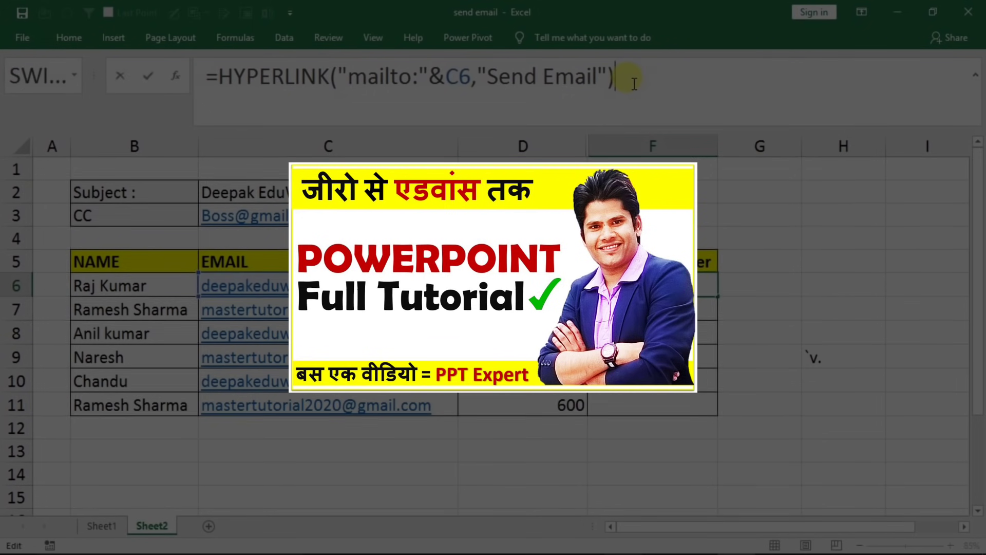
key("BackSpace")
key("BackSpace")
key("BackSpace")
key("BackSpace")
key("BackSpace")
key("BackSpace")
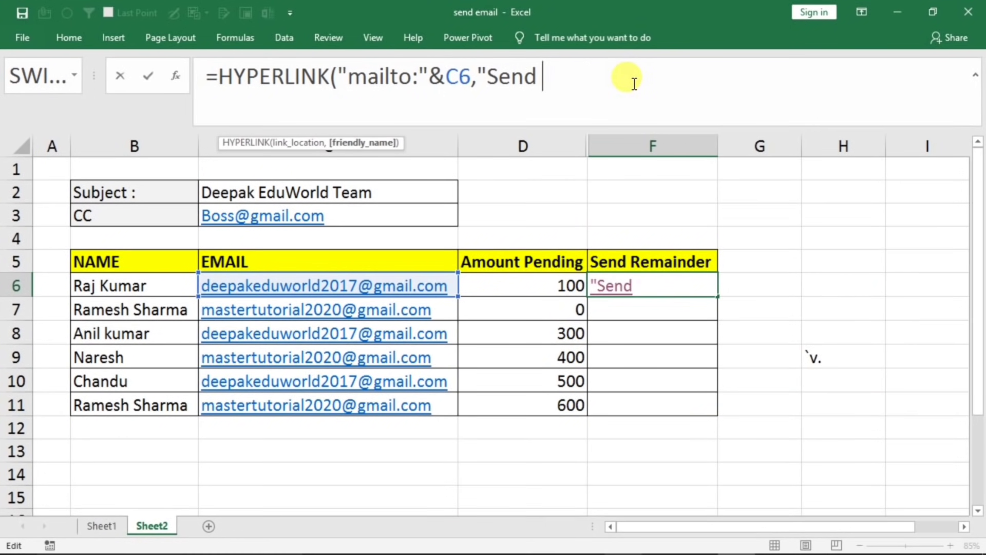
key("BackSpace")
key("BackSpace")
key("BackSpace")
key("BackSpace")
key("BackSpace")
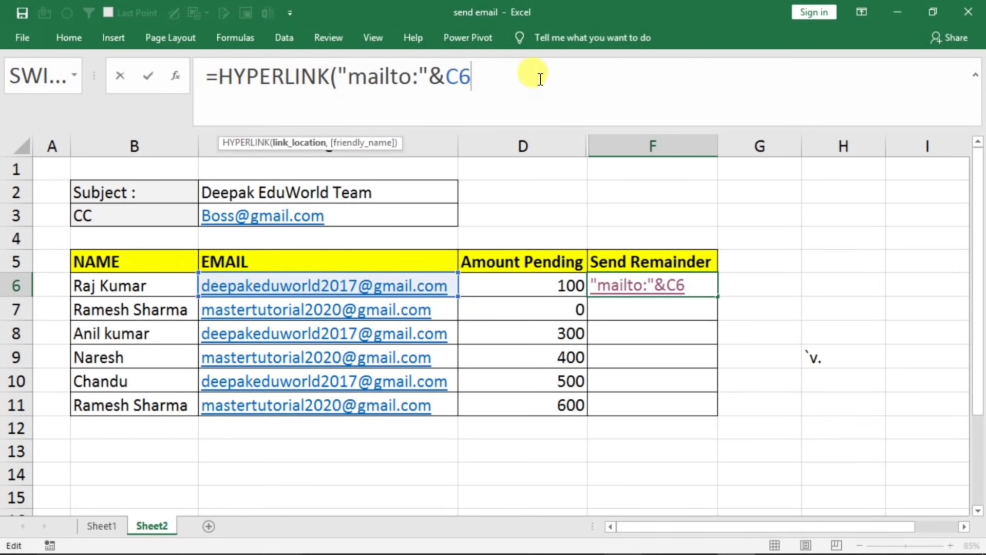
type("&\"?")
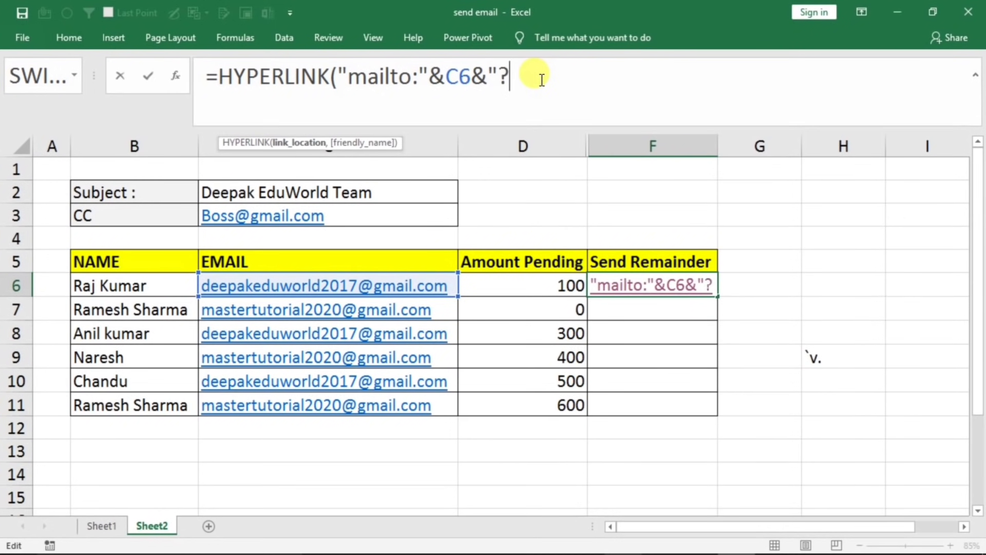
type("sub")
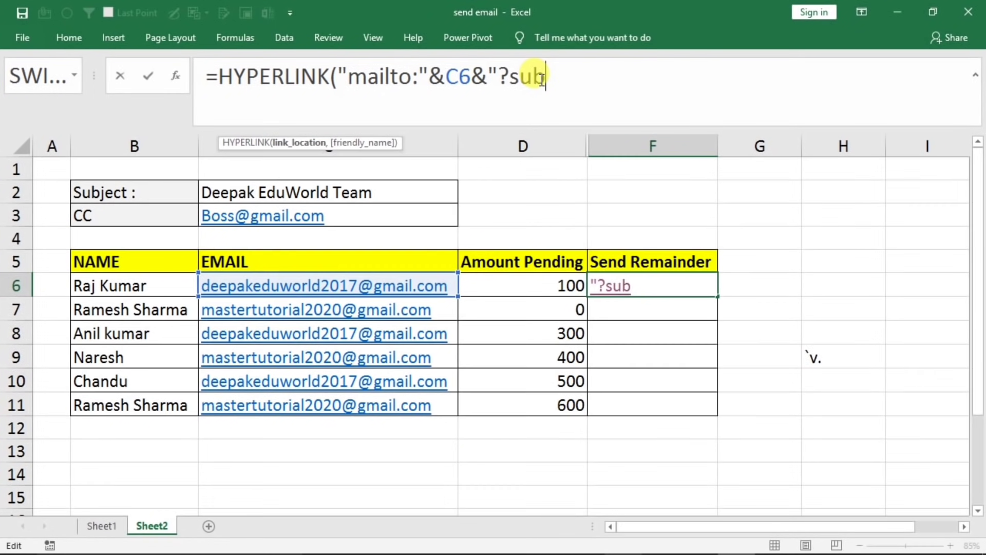
type("ject")
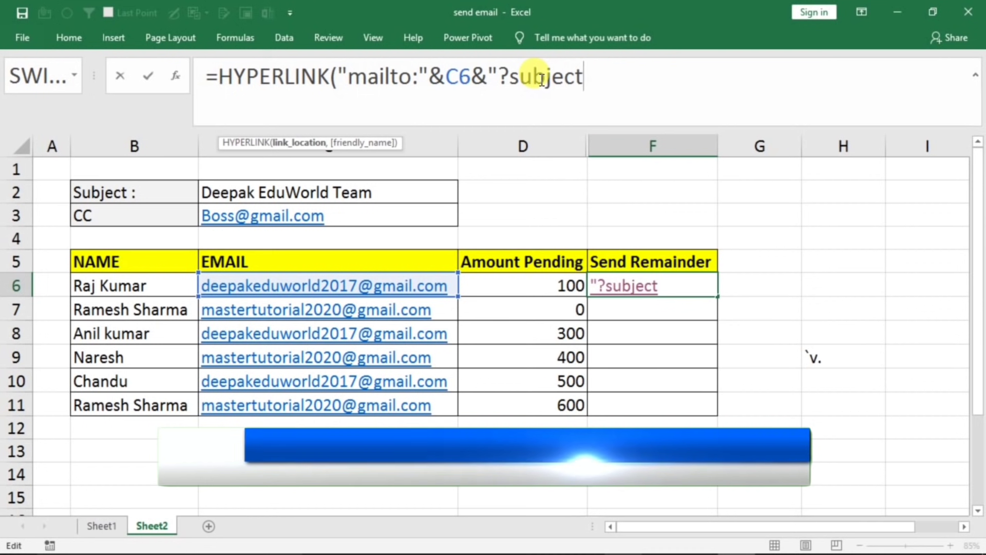
type("=\"&")
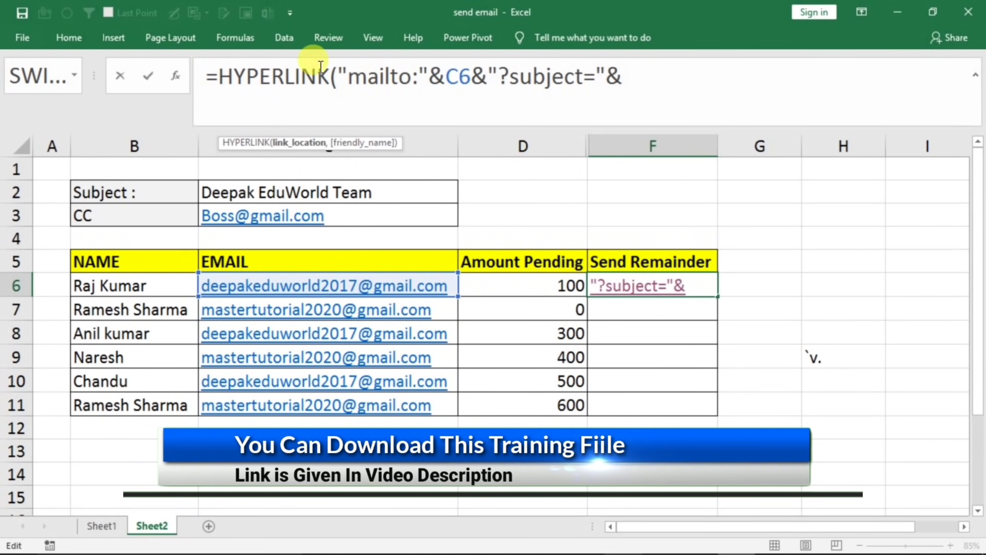
left_click(359, 194)
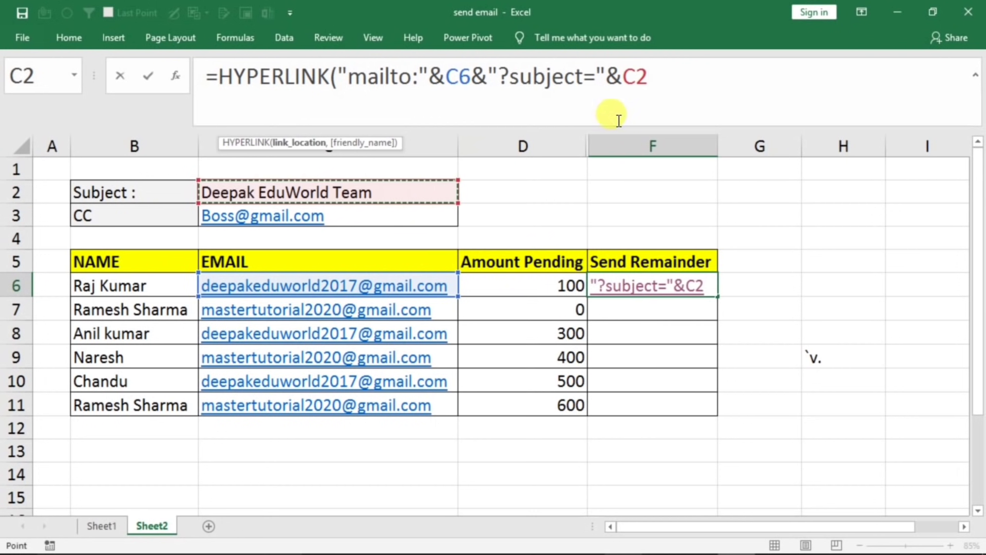
left_click(632, 81)
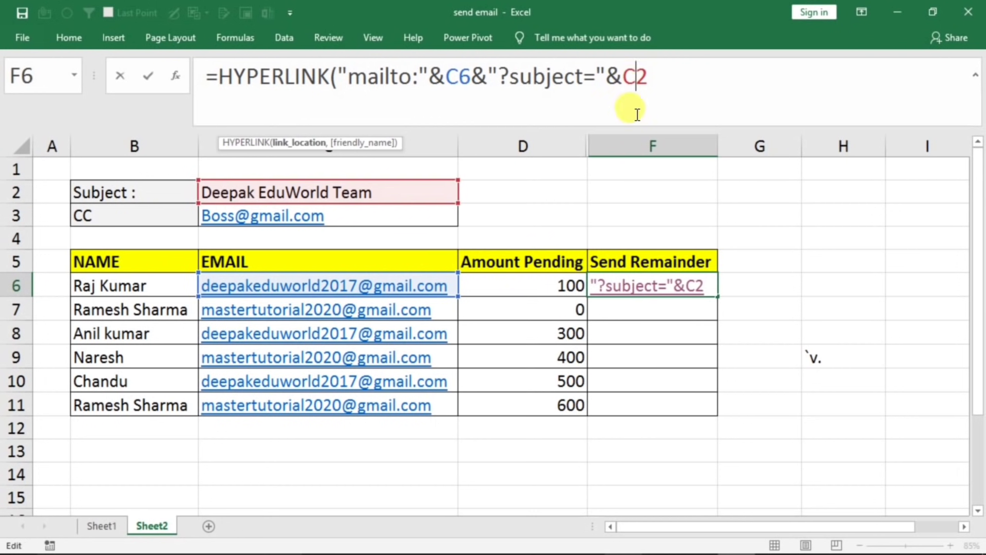
key("F4")
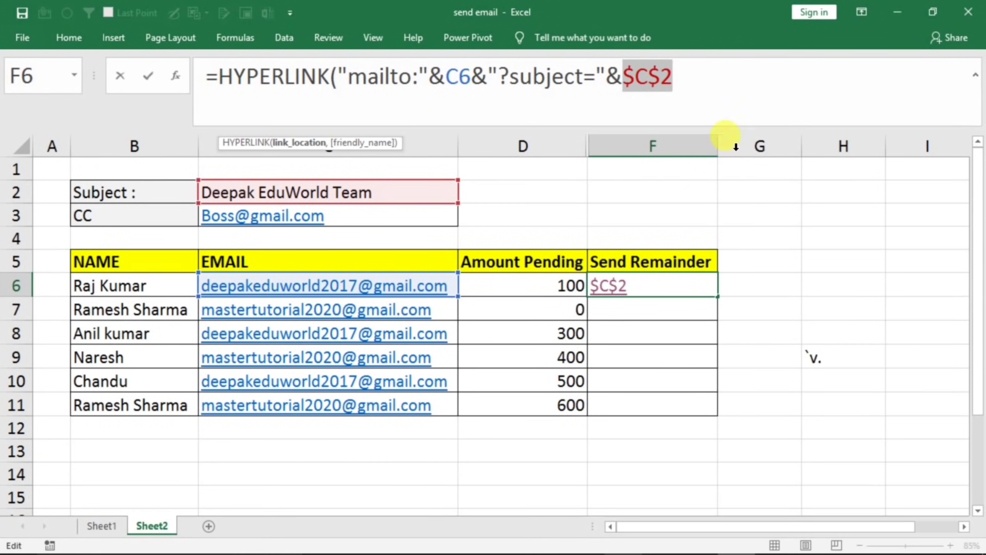
left_click(664, 76)
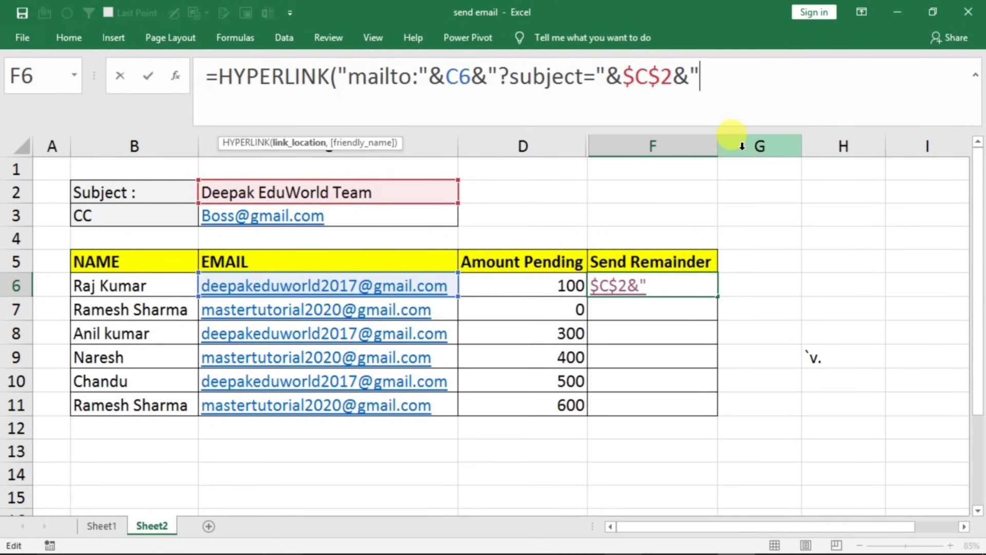
type("&\"&")
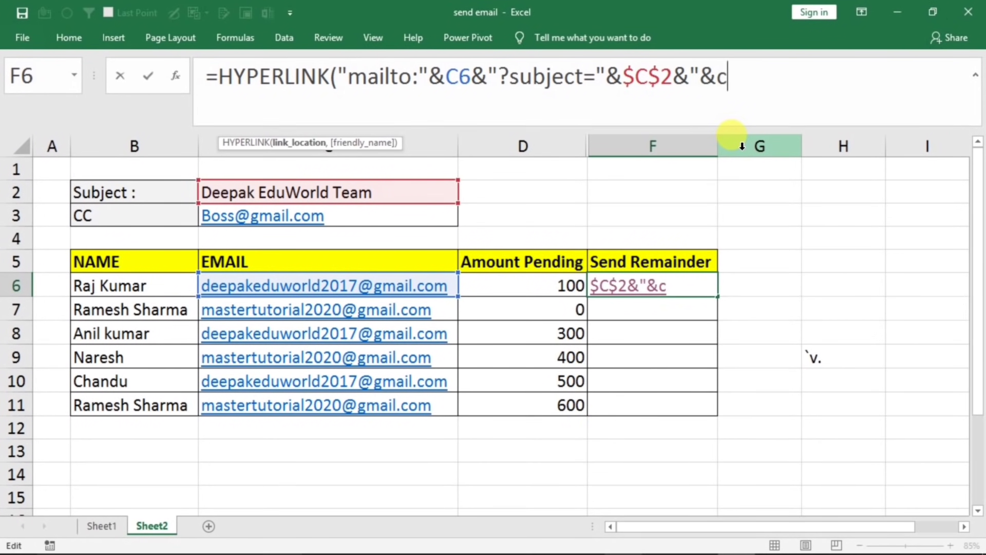
Append &"&cc="&$C$3 and the friendly name "Send Email" to F6's formula, then commit it.
type("c=")
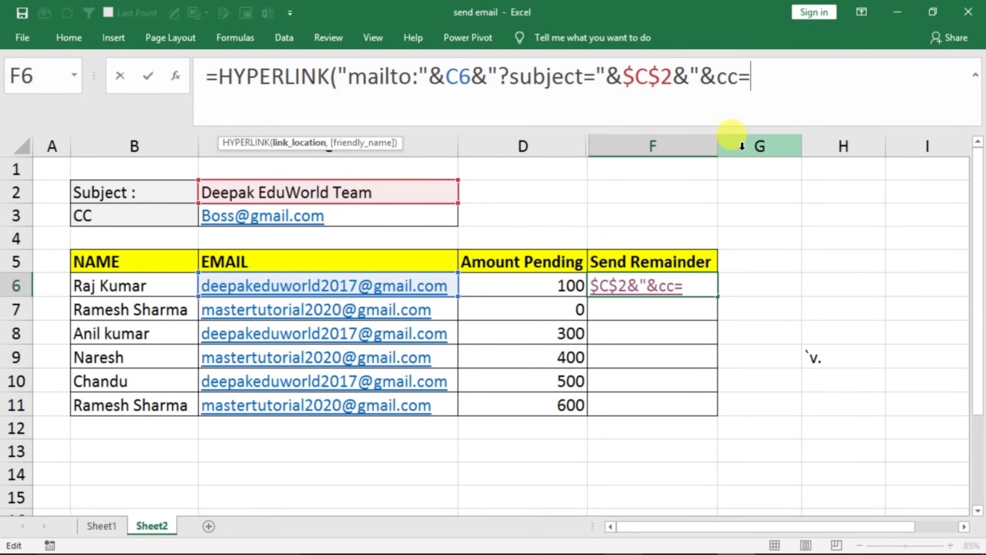
type("\"&")
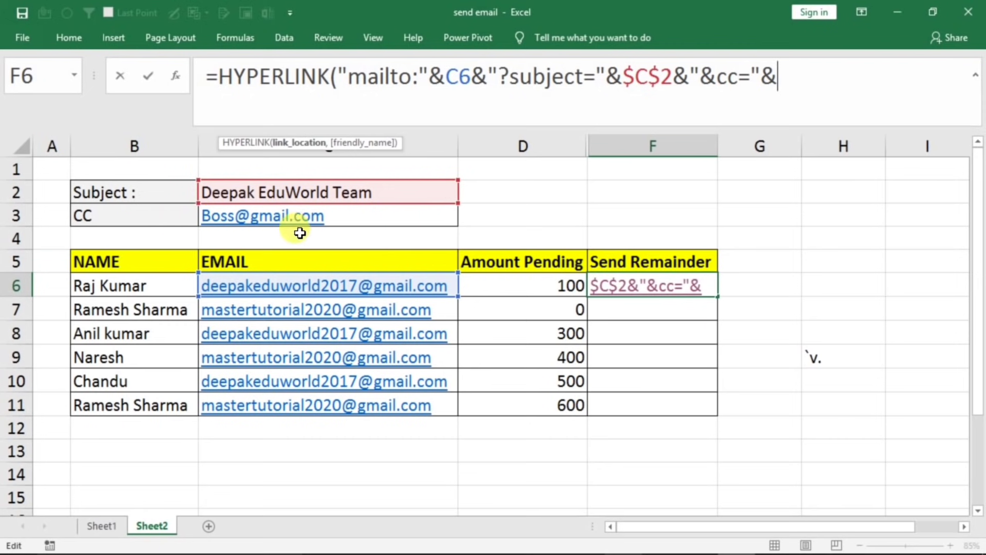
left_click(358, 215)
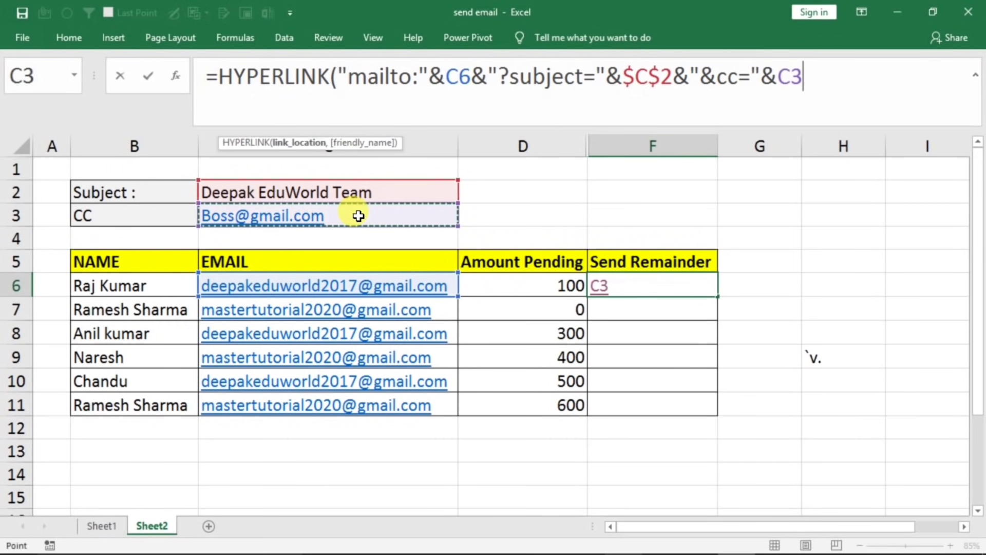
left_click(791, 76)
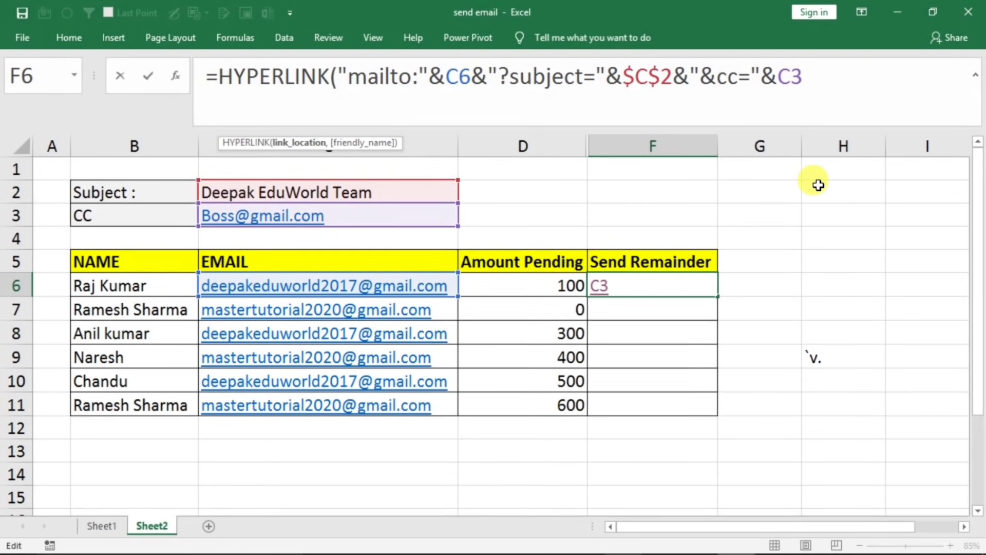
key("F4")
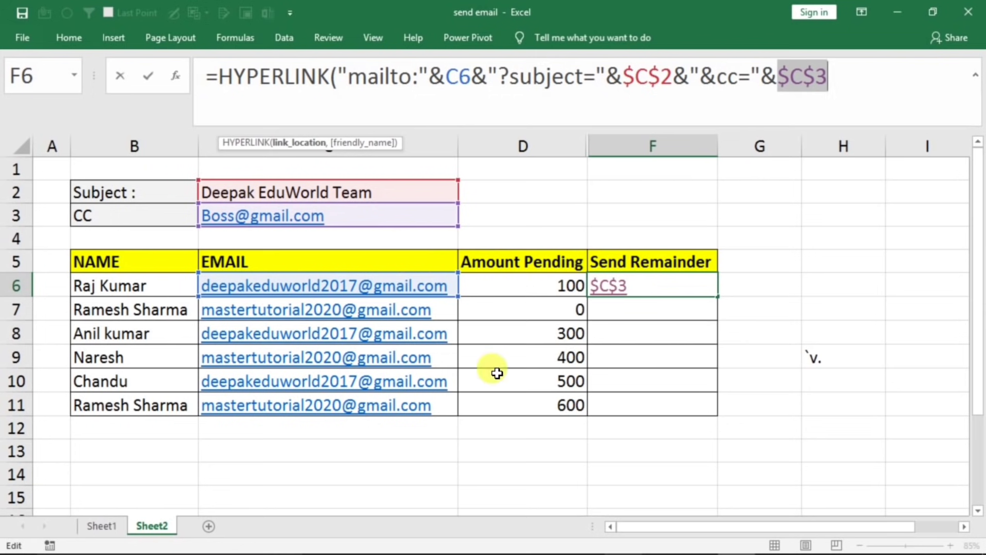
left_click(831, 73)
type(",\"")
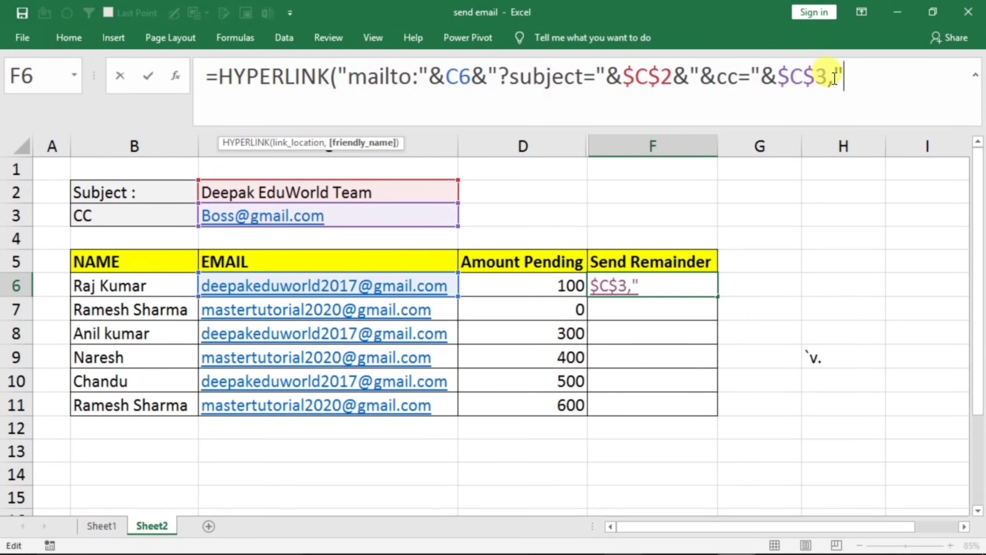
type("Send Emai ")
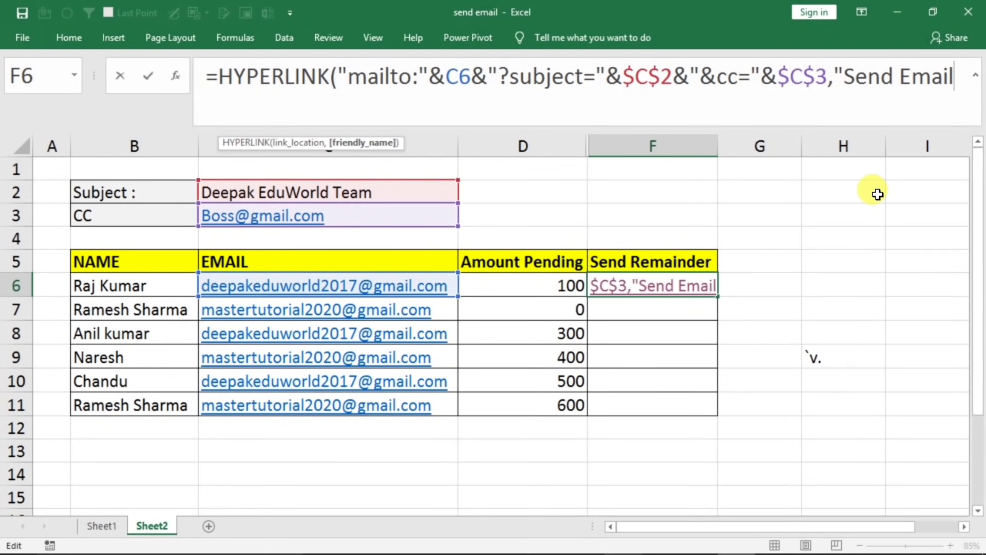
type("\")")
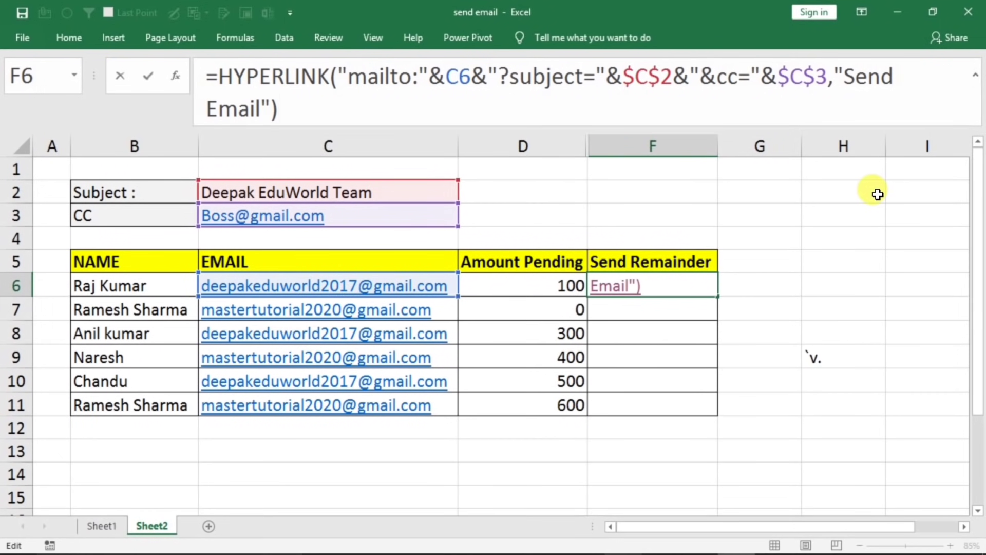
key("Return")
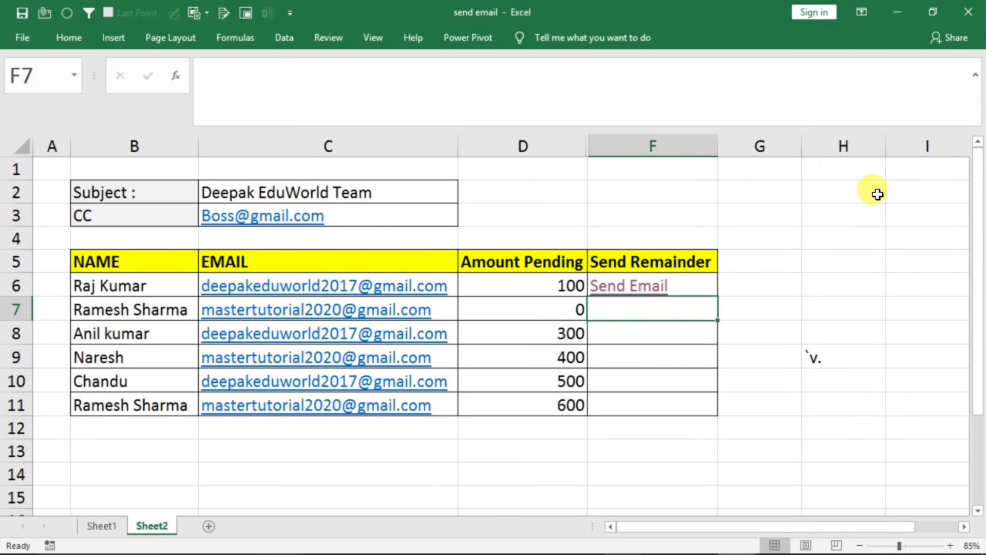
Copy the F6 link formula down through F11 and open the row 8 mail link.
left_click(695, 282)
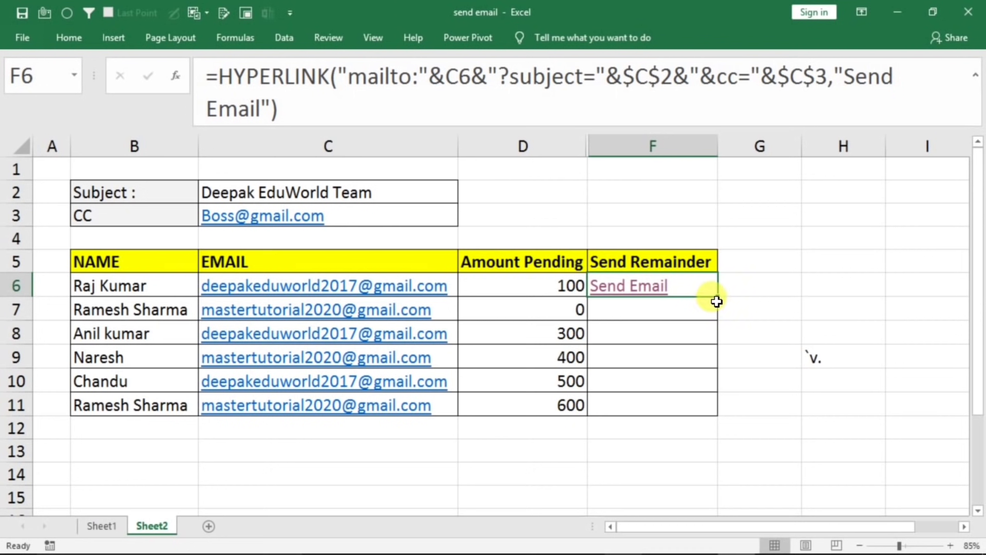
left_click_drag(716, 303, 715, 410)
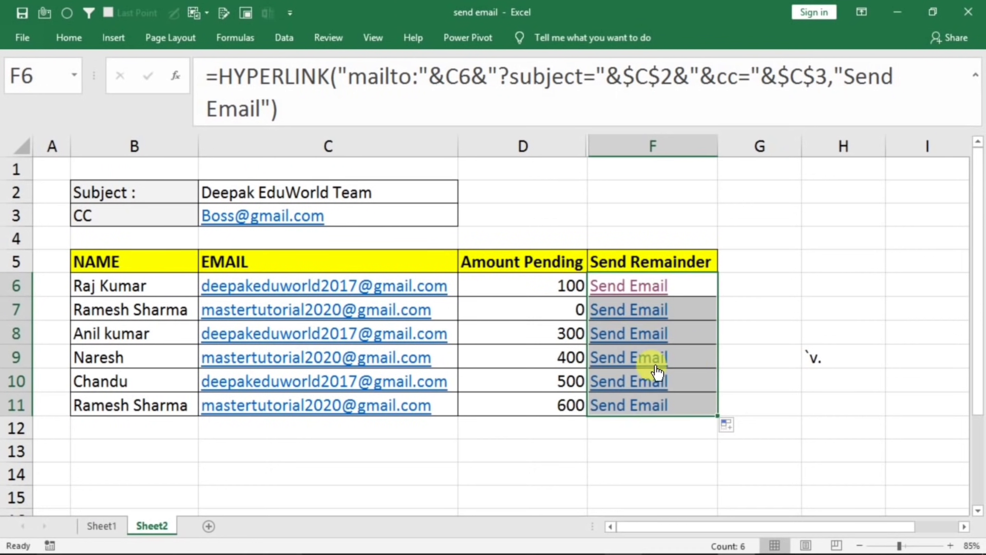
left_click(797, 349)
type("`v.")
left_click(631, 333)
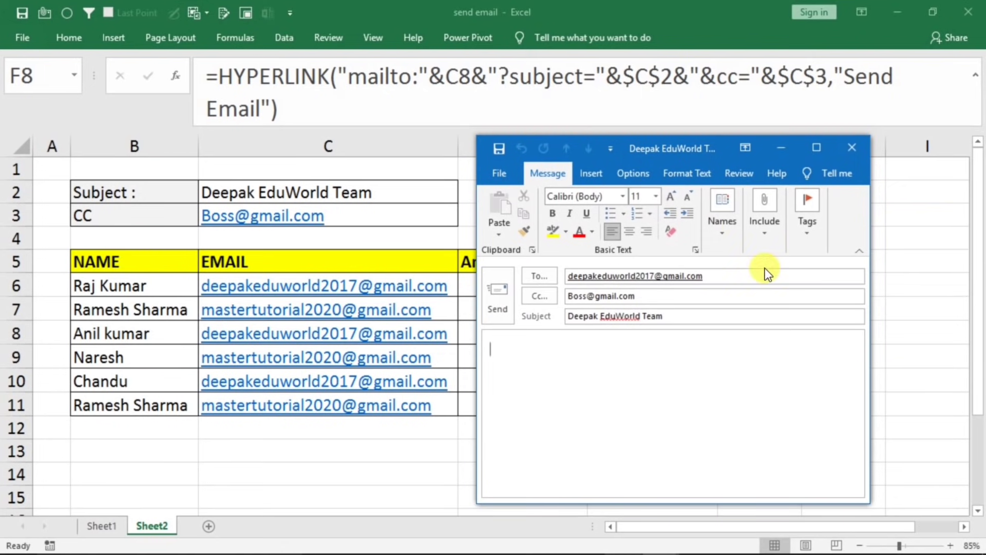
Compare the row 8 draft's recipient, cc and subject with the sheet, then close the draft.
left_click_drag(678, 150, 870, 191)
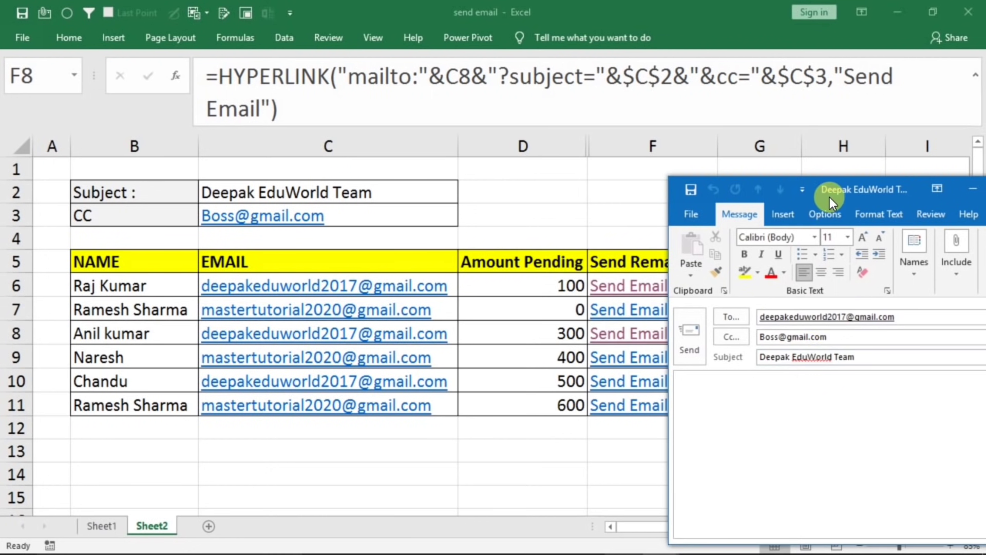
left_click_drag(830, 197, 463, 167)
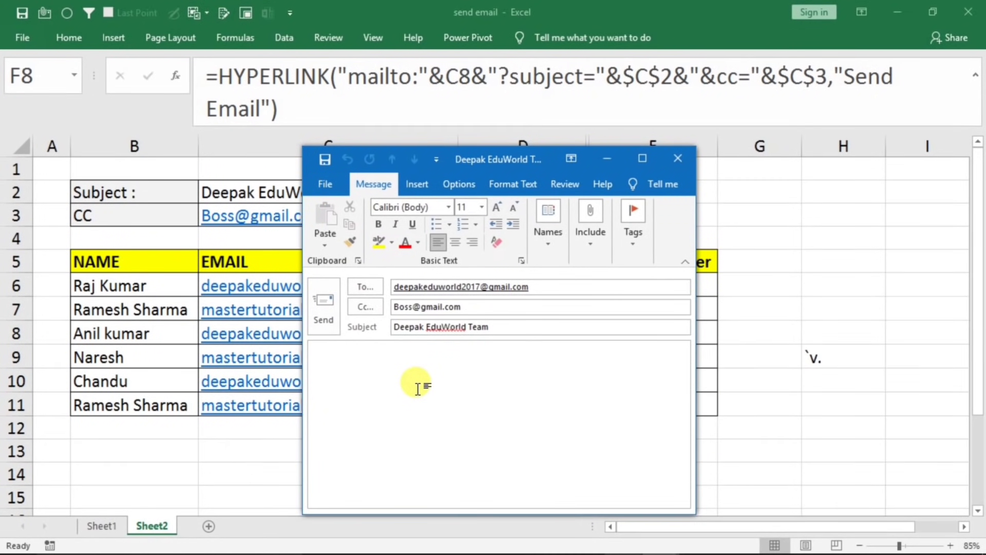
left_click(677, 160)
left_click(491, 328)
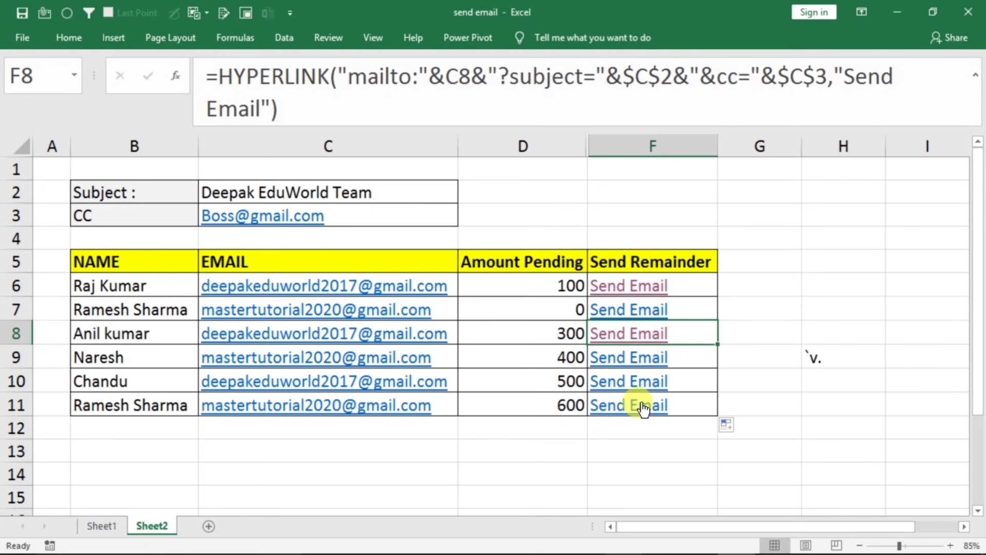
Insert a new column before Send Remainder and title it Body in F5.
left_click(632, 147)
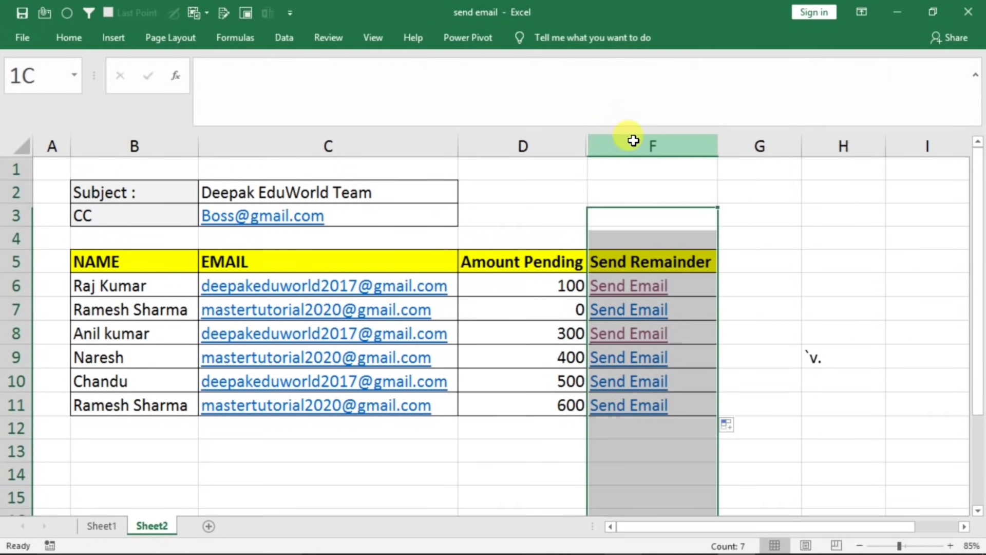
right_click(633, 150)
left_click(674, 261)
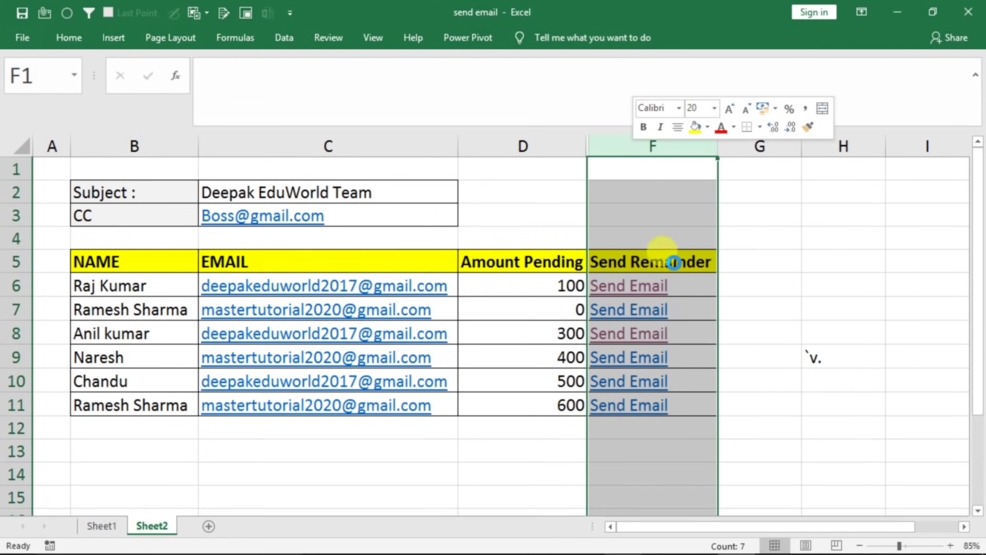
left_click(647, 266)
type("Body")
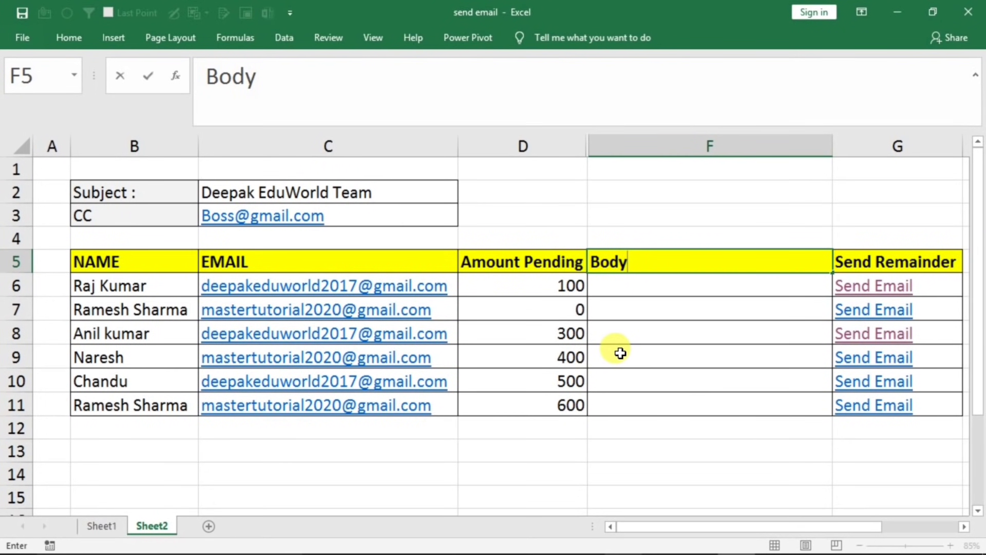
left_click(639, 285)
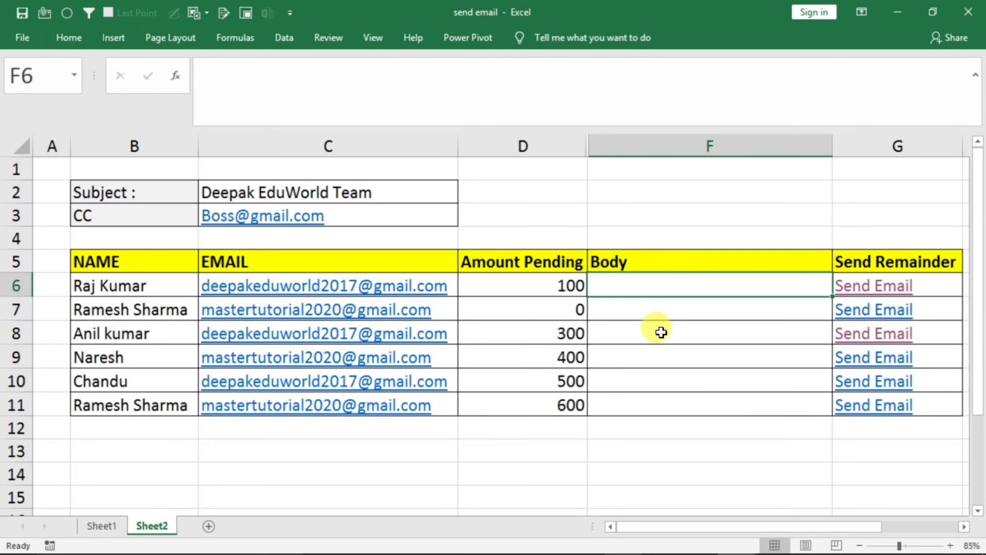
Enter the greeting formula ="Dear "&B6 in F6.
type("=")
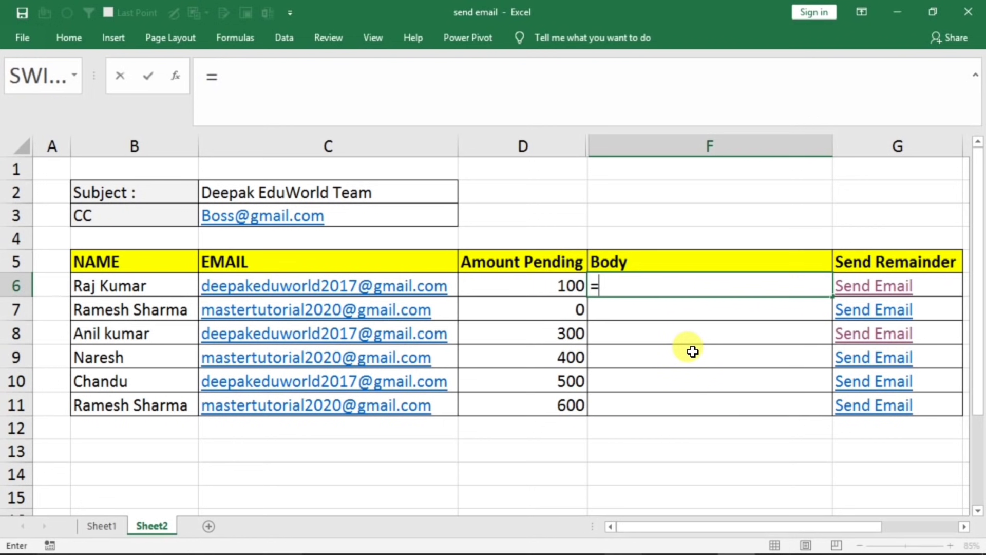
type("\"")
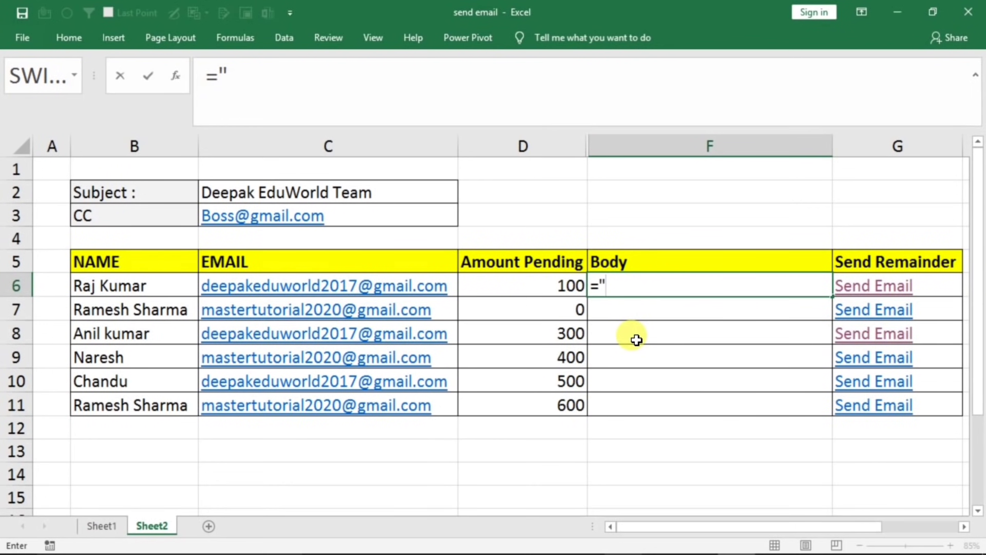
type("r")
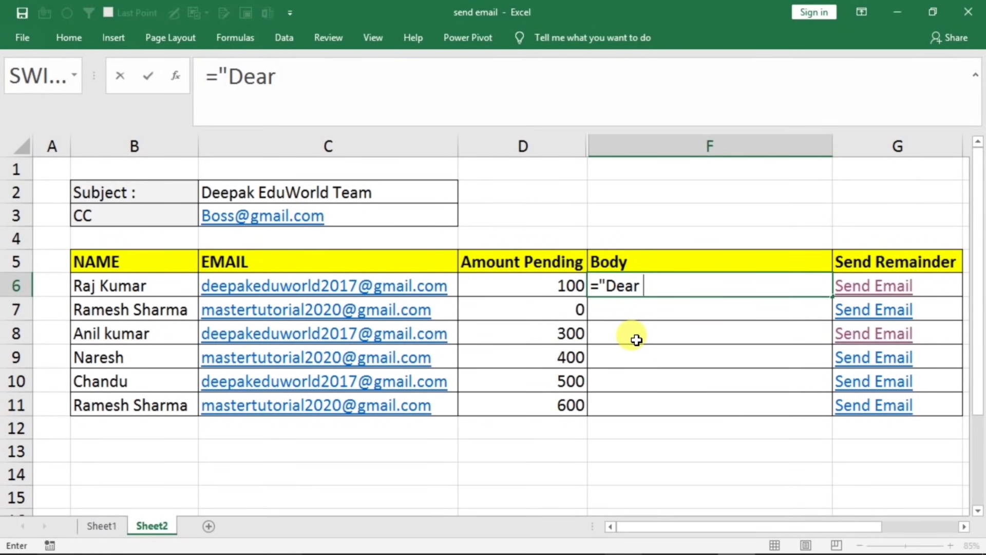
type(" \"")
type("&")
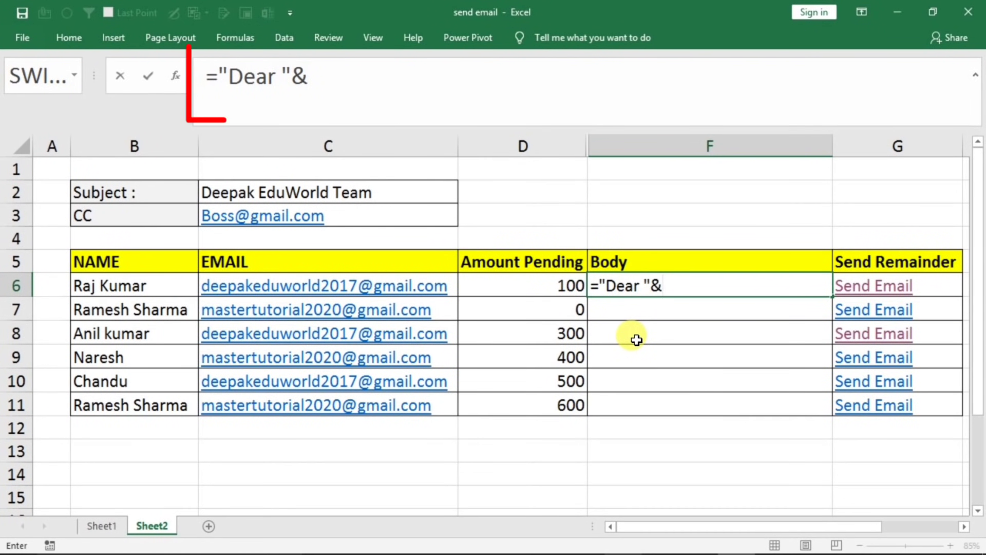
left_click(128, 284)
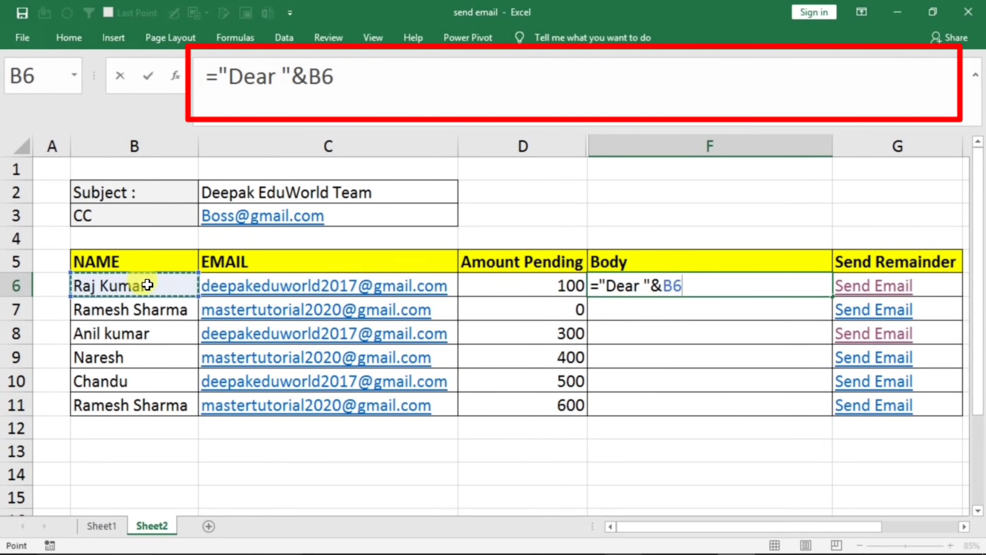
key("Return")
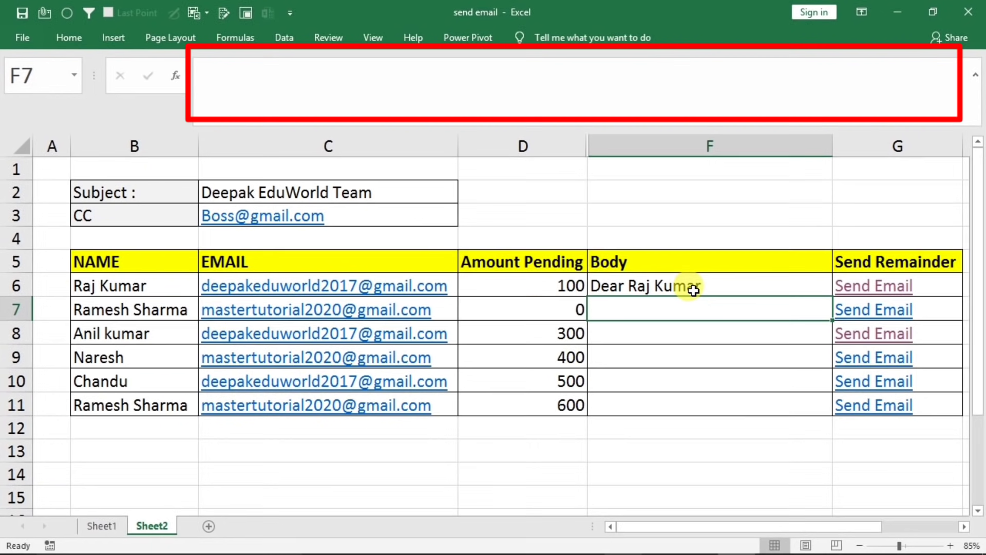
Append "Your Pending Amount is :", D6, "Please deposit it before 1/1/2021" and "Thank you !" to F6's formula.
left_click(692, 287)
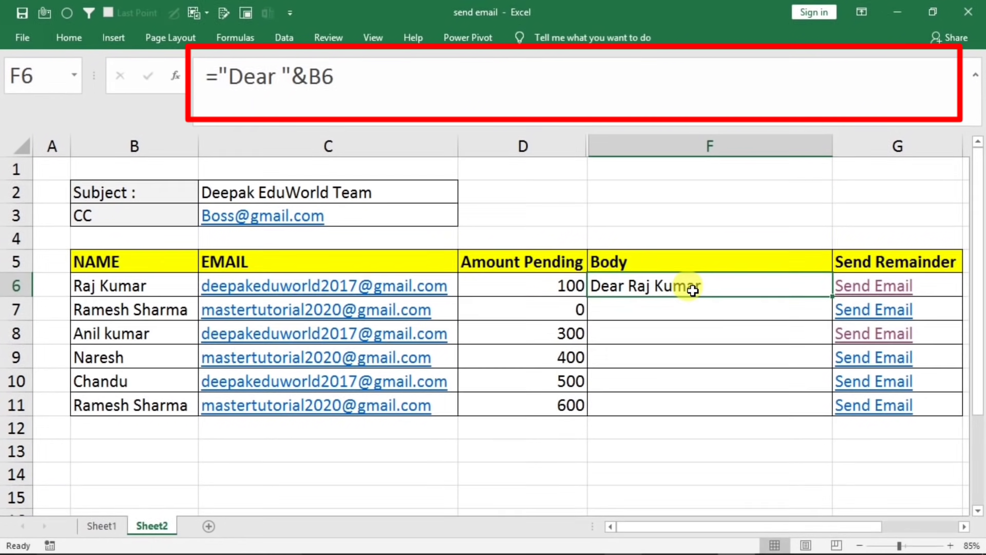
double_click(692, 287)
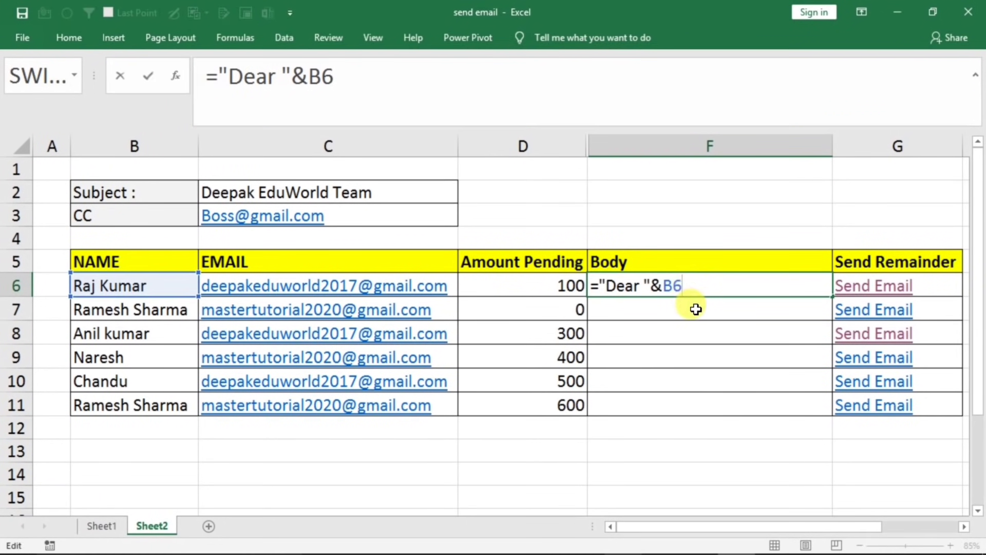
left_click(347, 71)
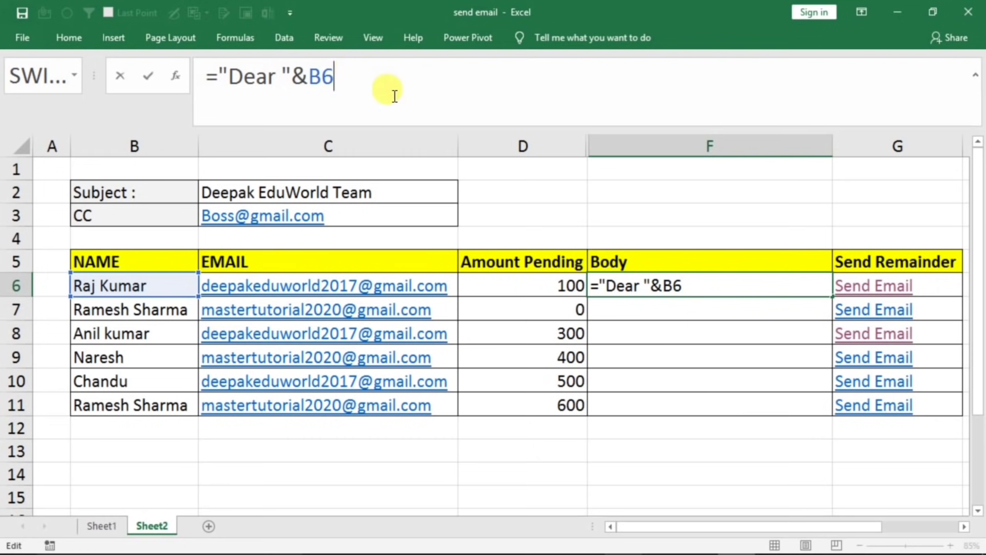
type("&")
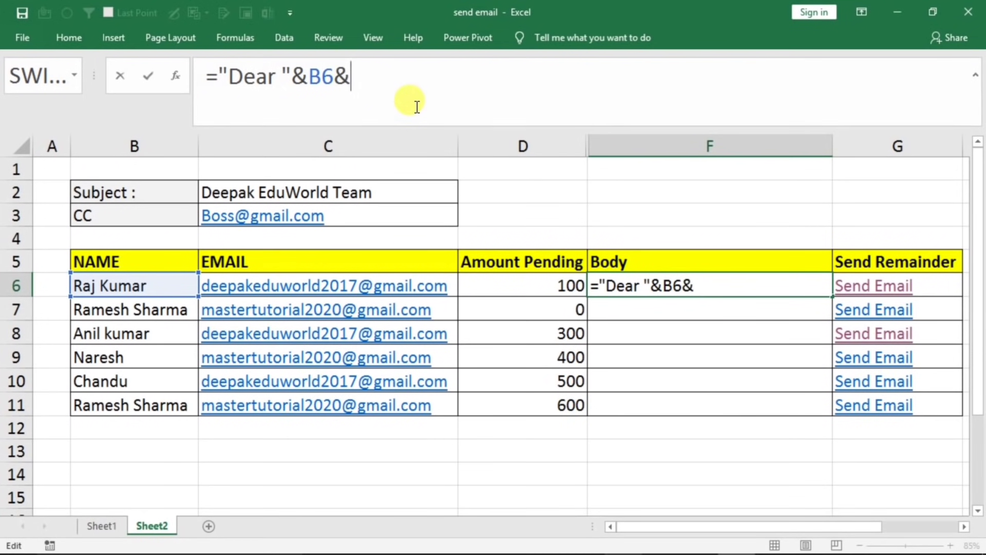
type("\"")
type("Your Pending Amount is :")
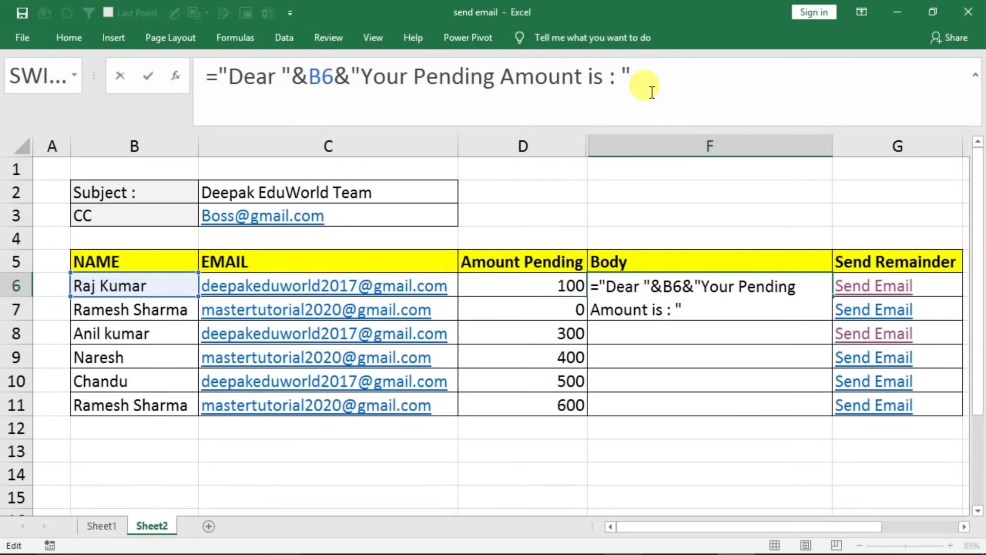
type("&")
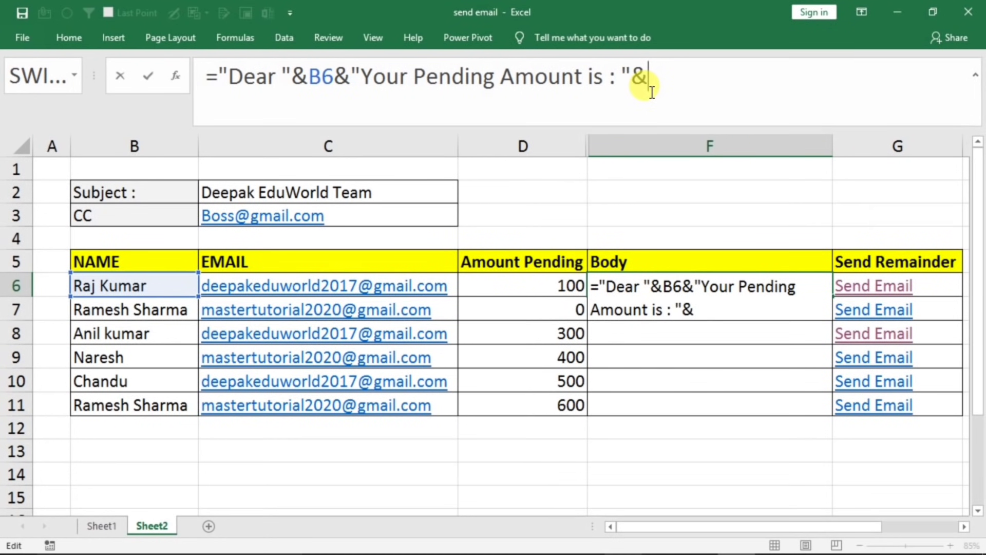
left_click(500, 288)
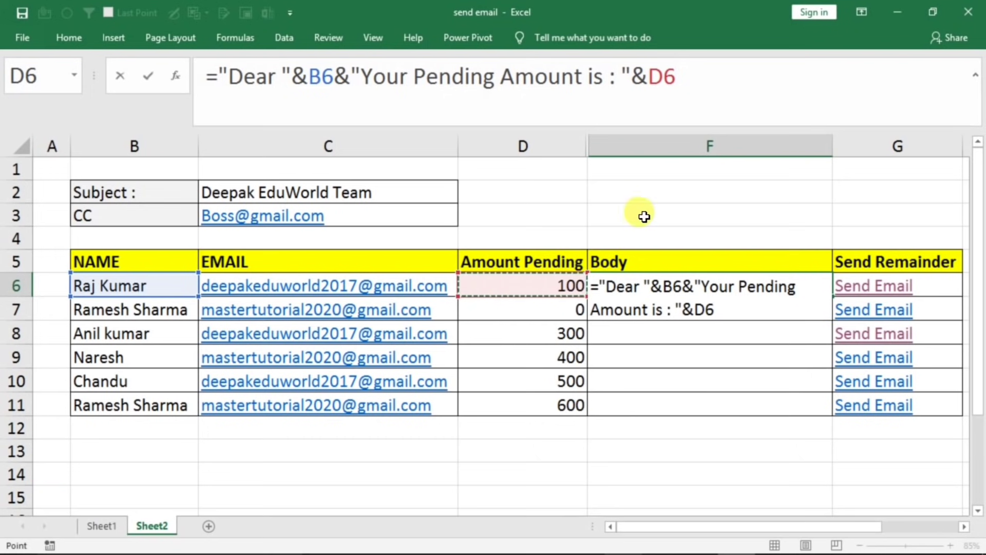
type("&\"")
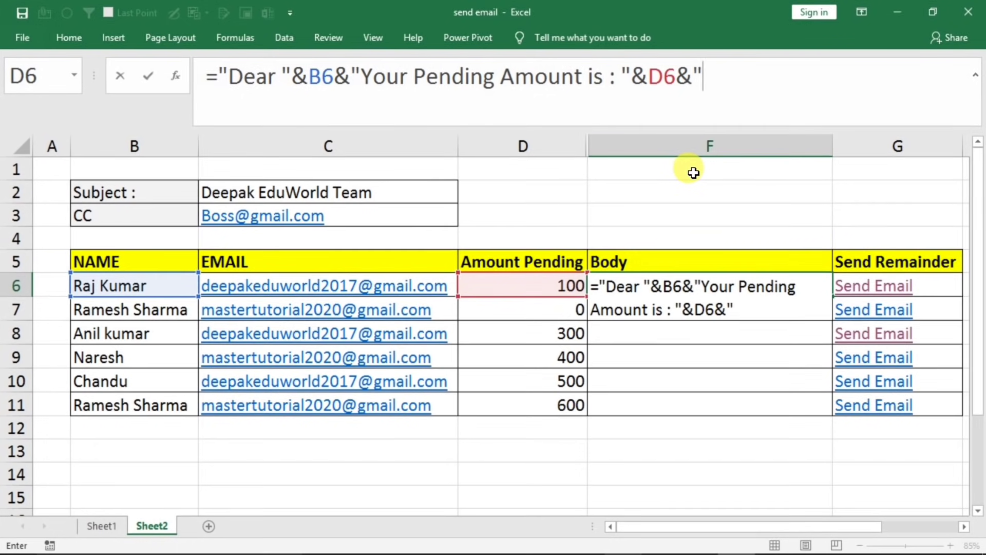
type("Please ")
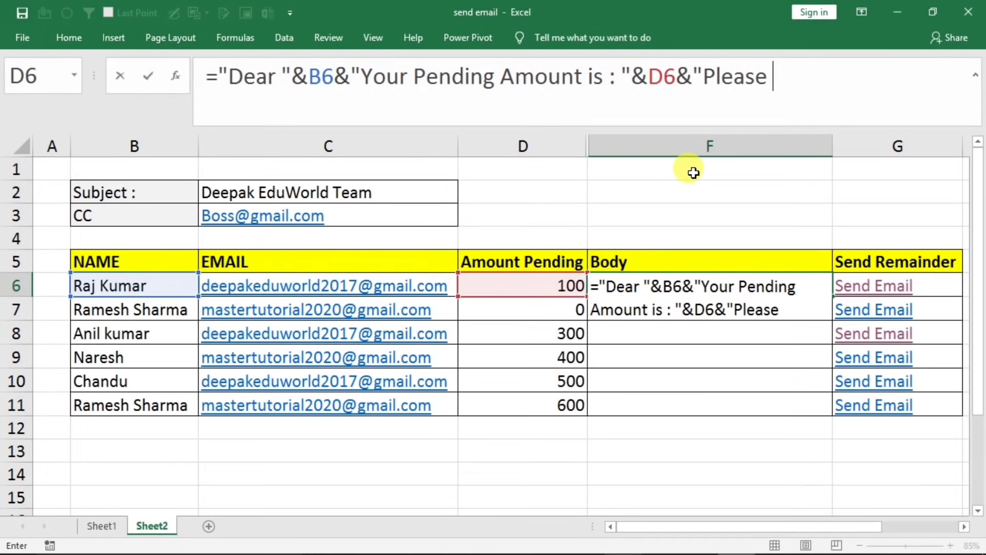
type("deposit it before ")
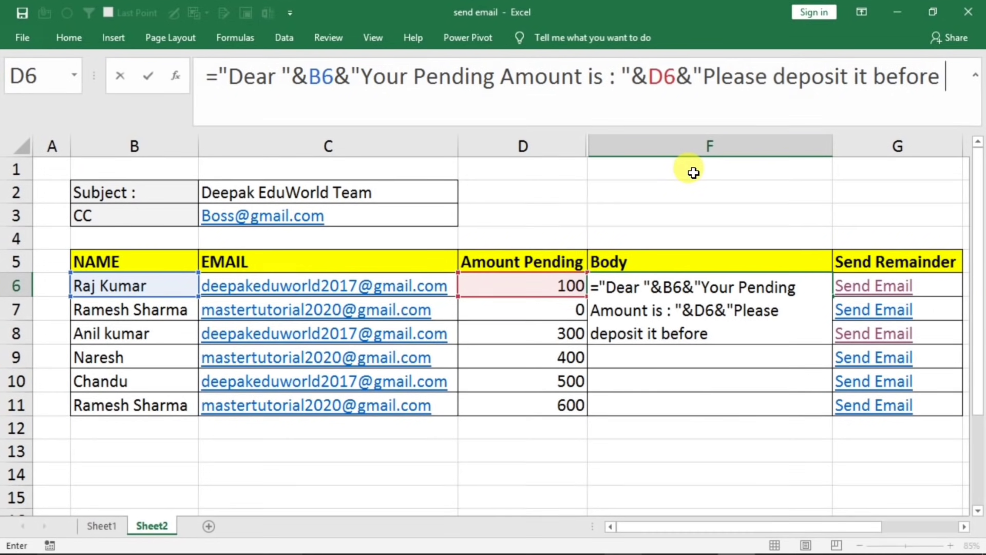
type("1/1/20")
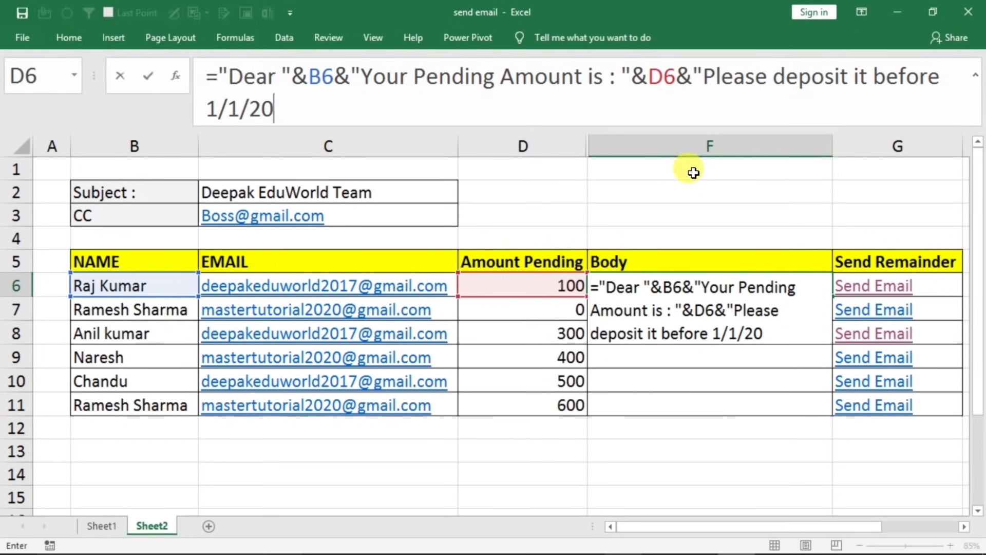
type("21\"")
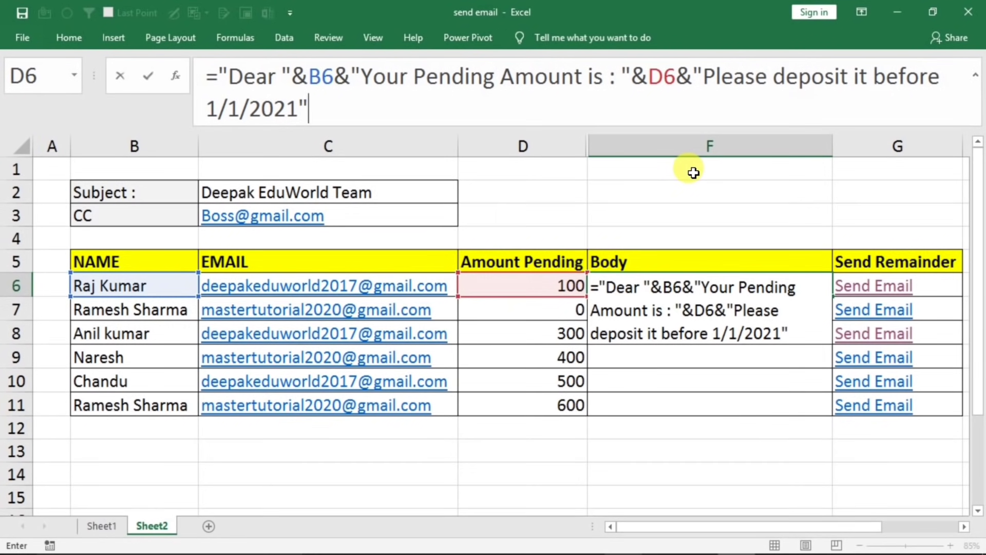
key("BackSpace")
type("hayou !\"")
key("Return")
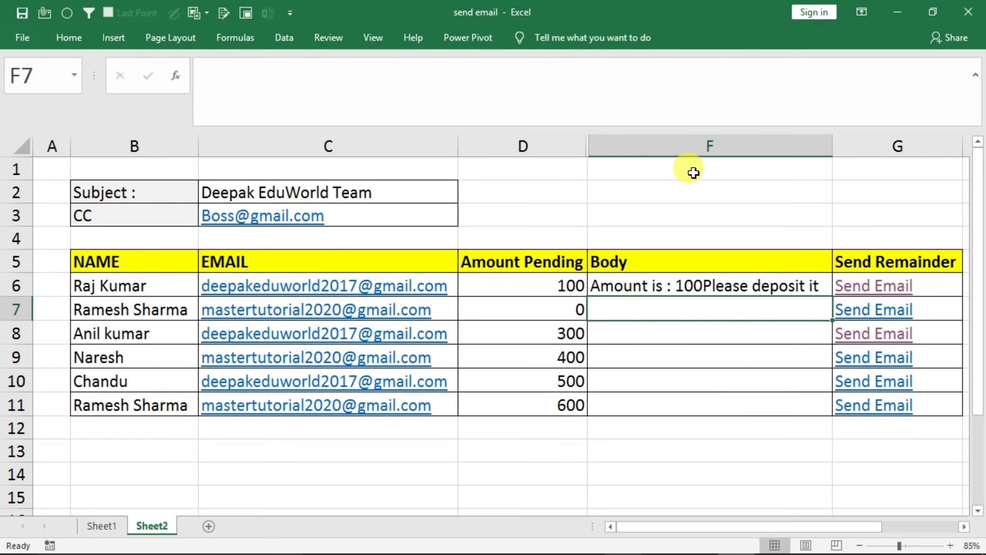
left_click(704, 288)
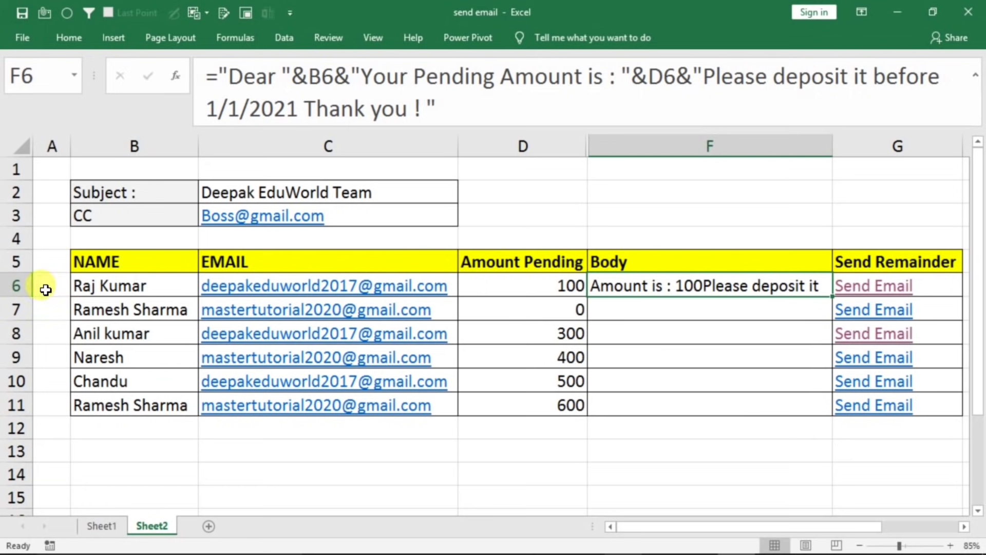
AutoFit row 6's height and set the pending amount in D6 to 0.
double_click(16, 297)
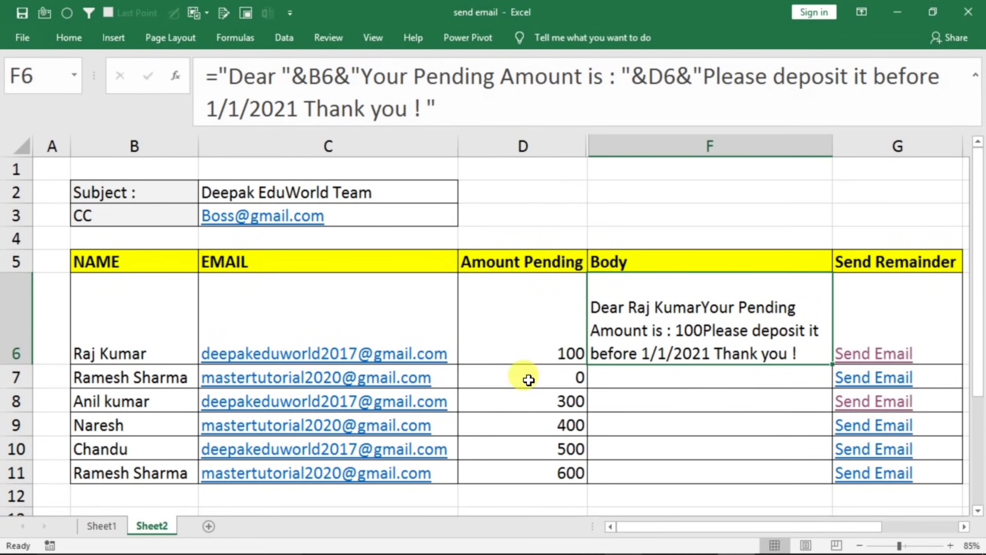
left_click(533, 335)
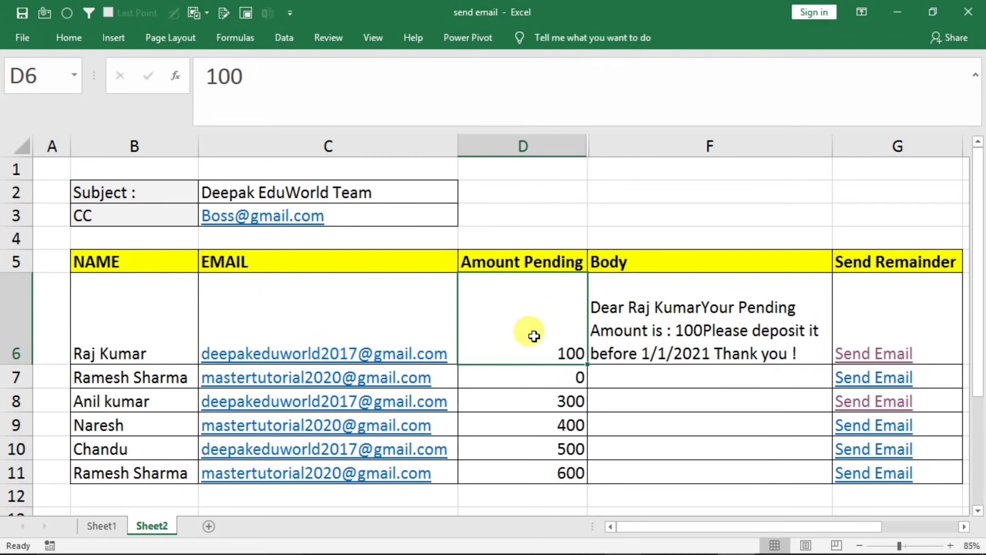
type("0")
left_click(644, 402)
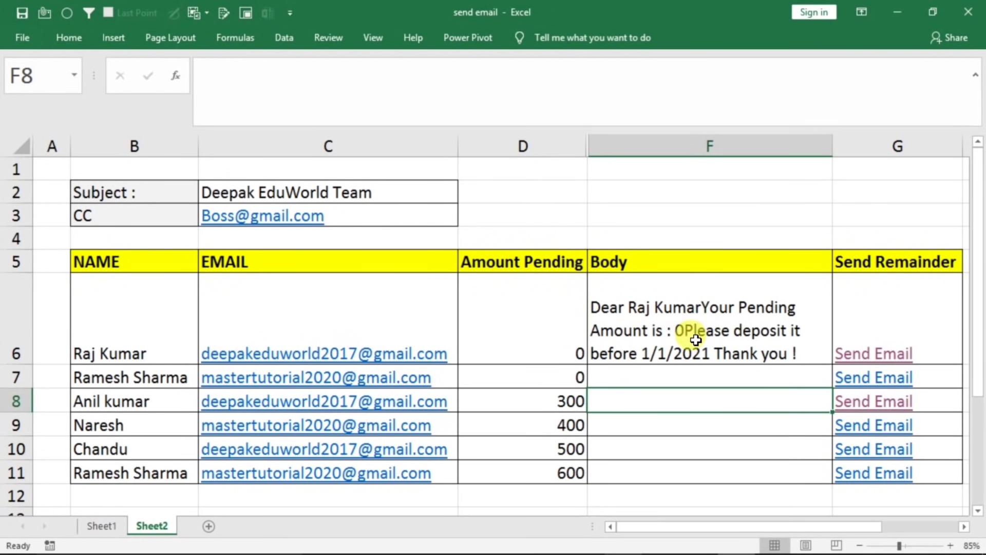
Restore D6 to 100 and confirm the F6 Body message reads 100 again.
left_click(569, 347)
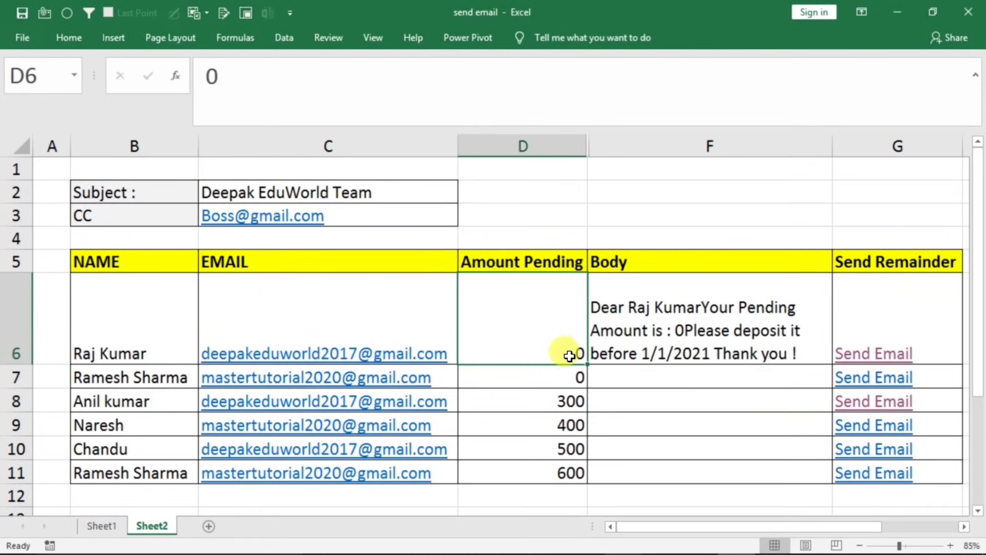
key("F2")
key("BackSpace")
type("100")
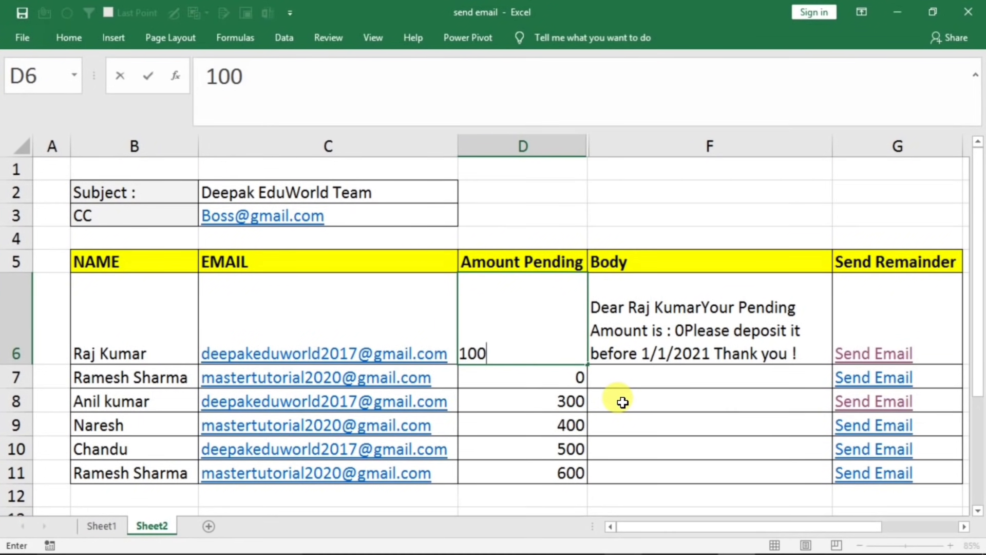
left_click(658, 330)
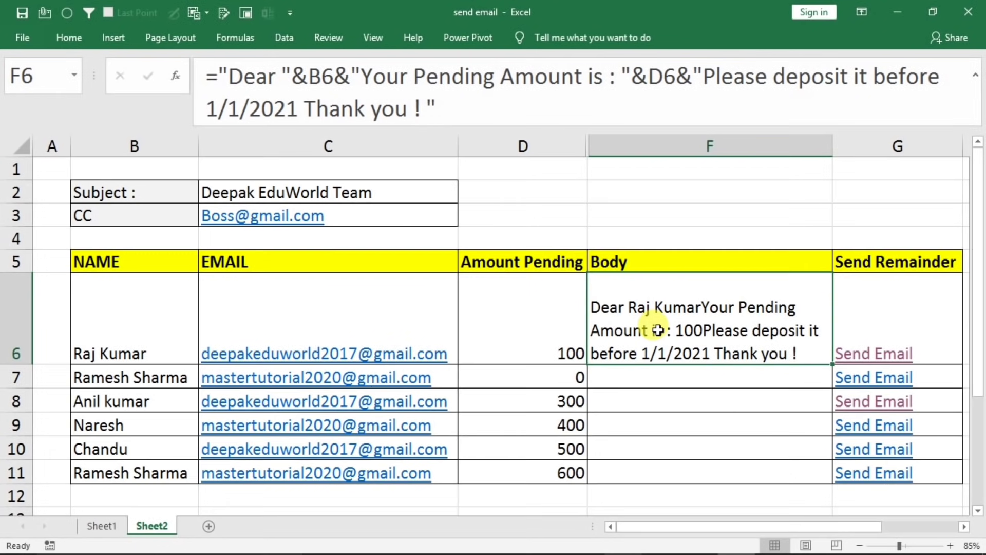
Wrap F6's Body formula in IF(D6=0,"",…) so a zero amount gives a blank.
left_click(211, 71)
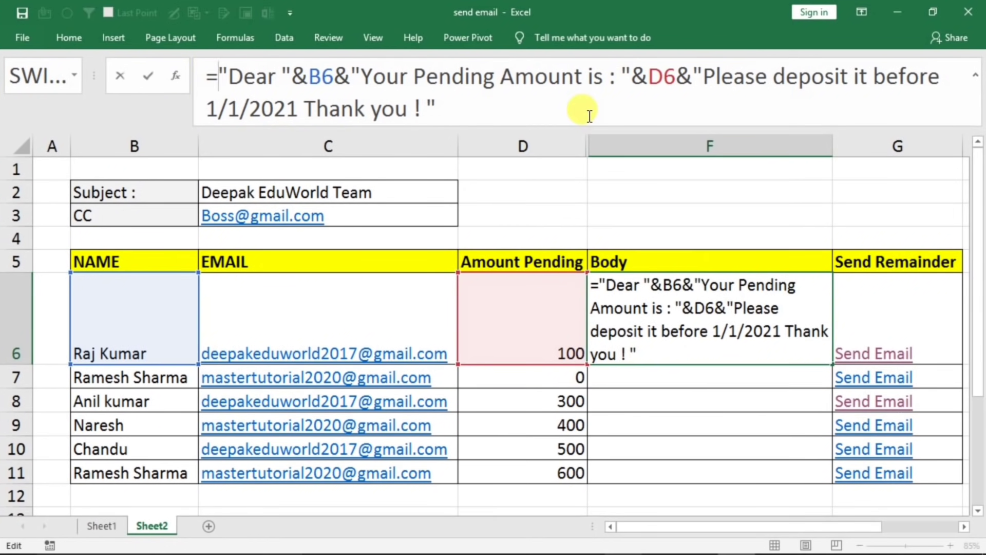
type("if")
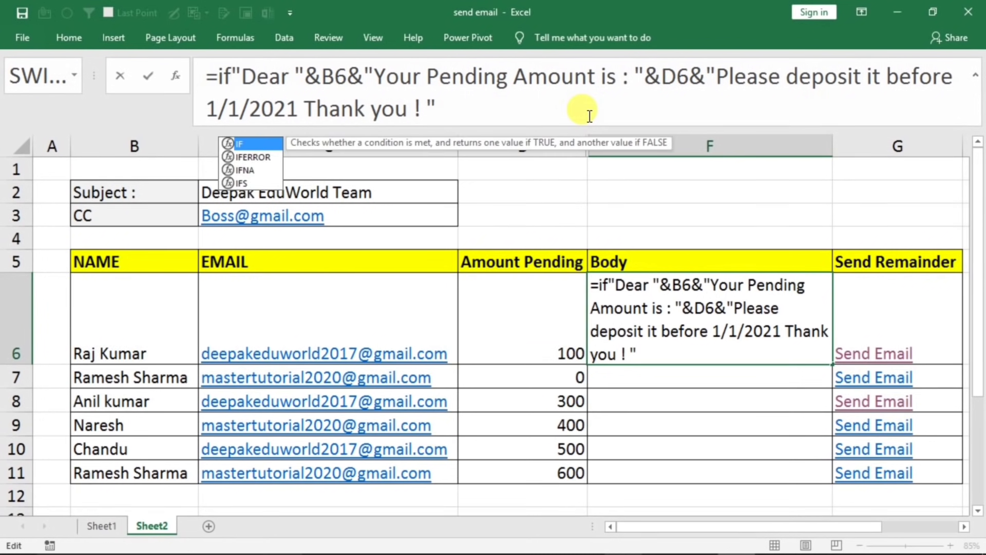
type("(")
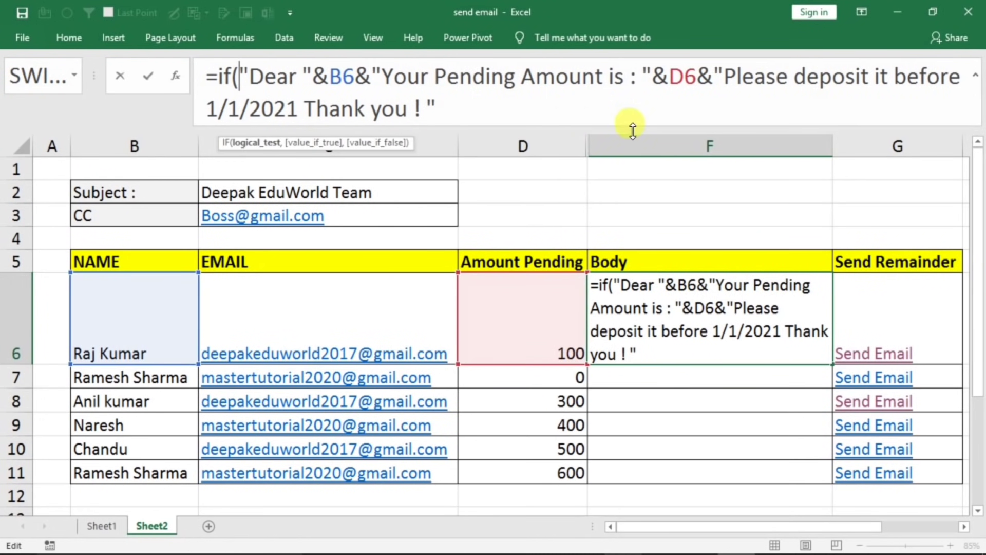
left_click(524, 315)
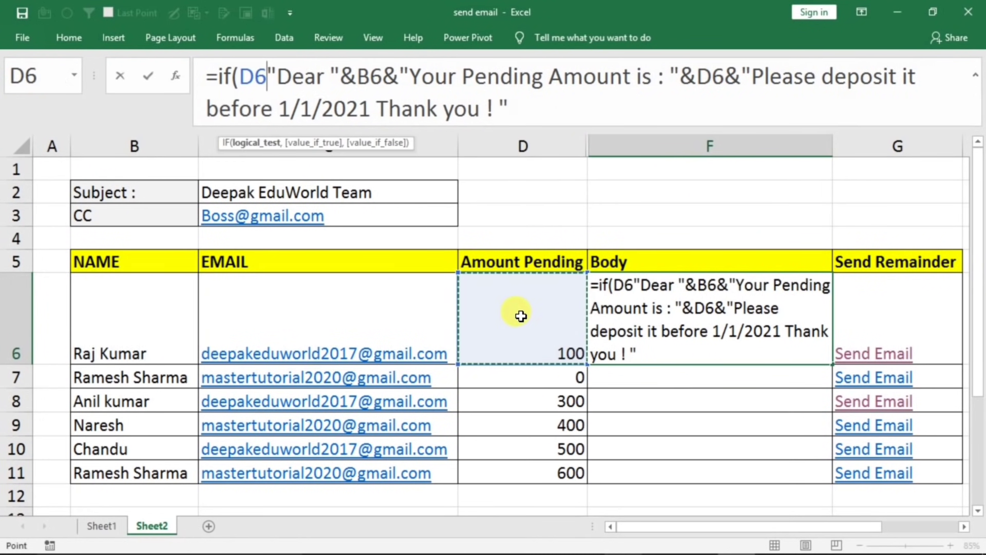
type("=")
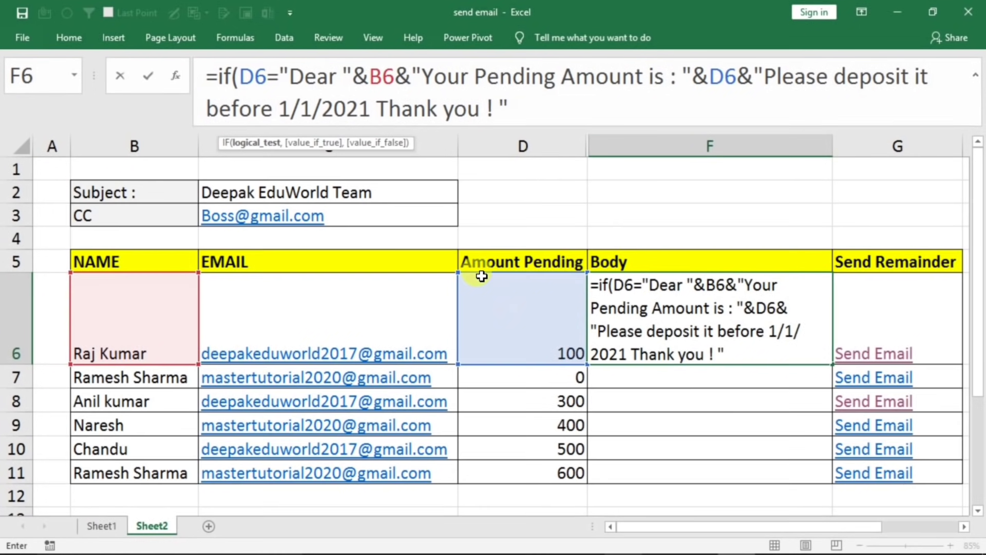
type("0")
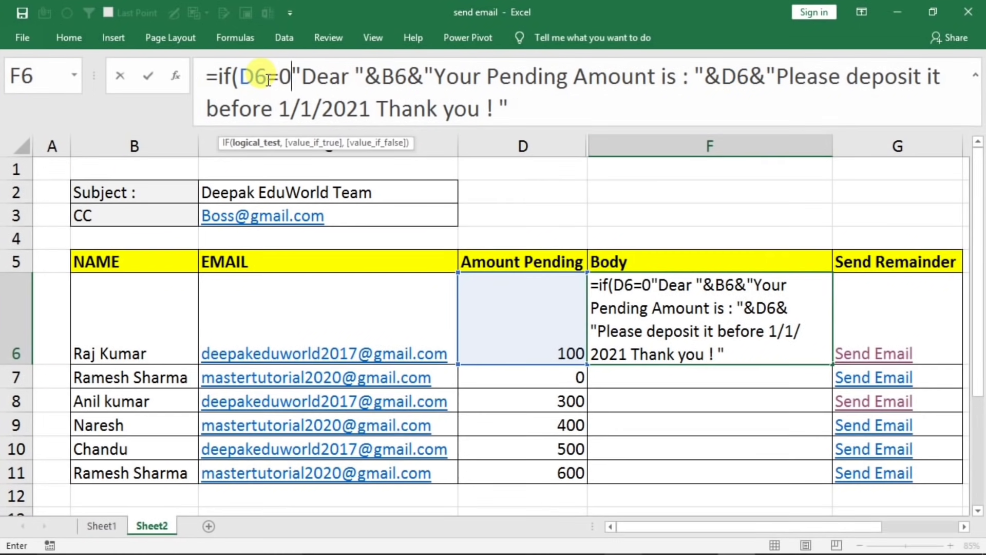
type(",\"\"")
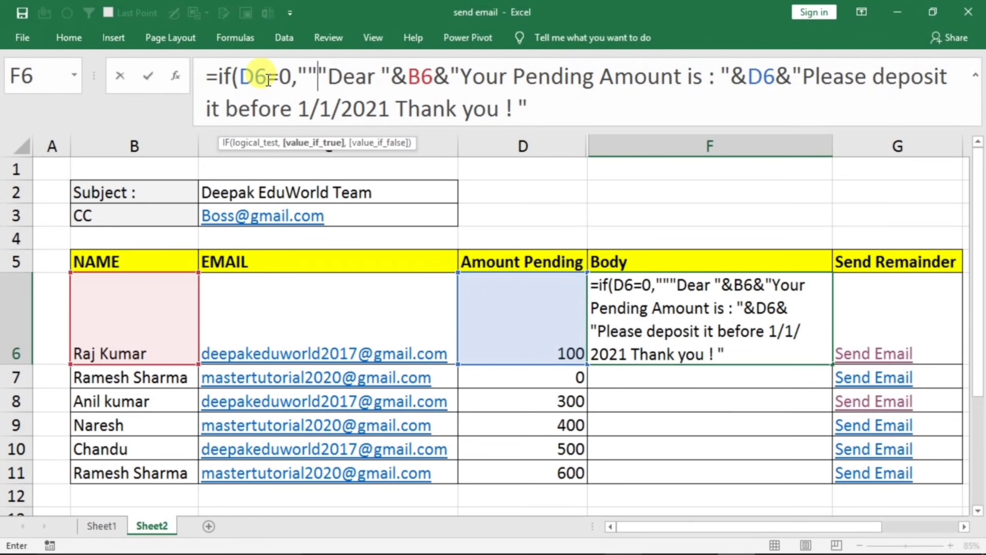
type(",")
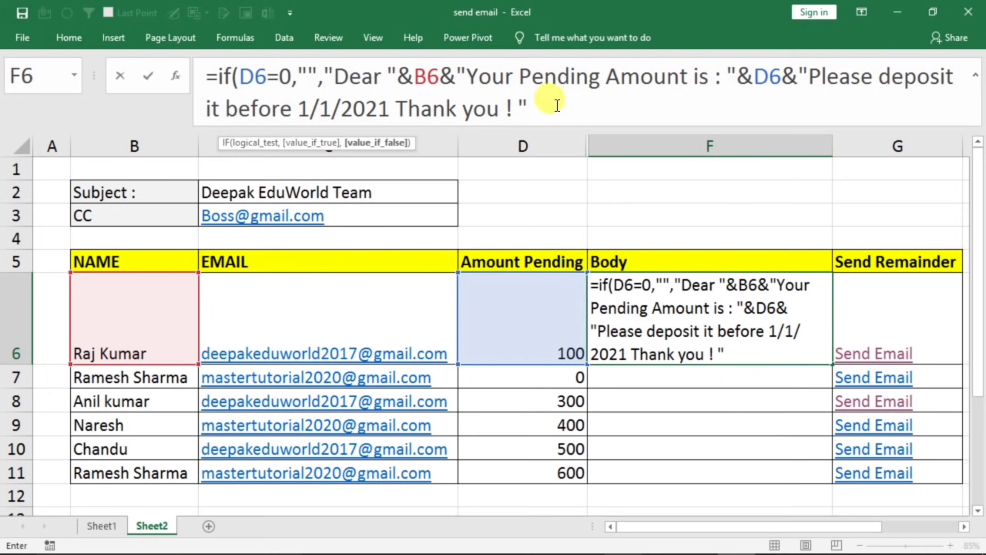
left_click(600, 116)
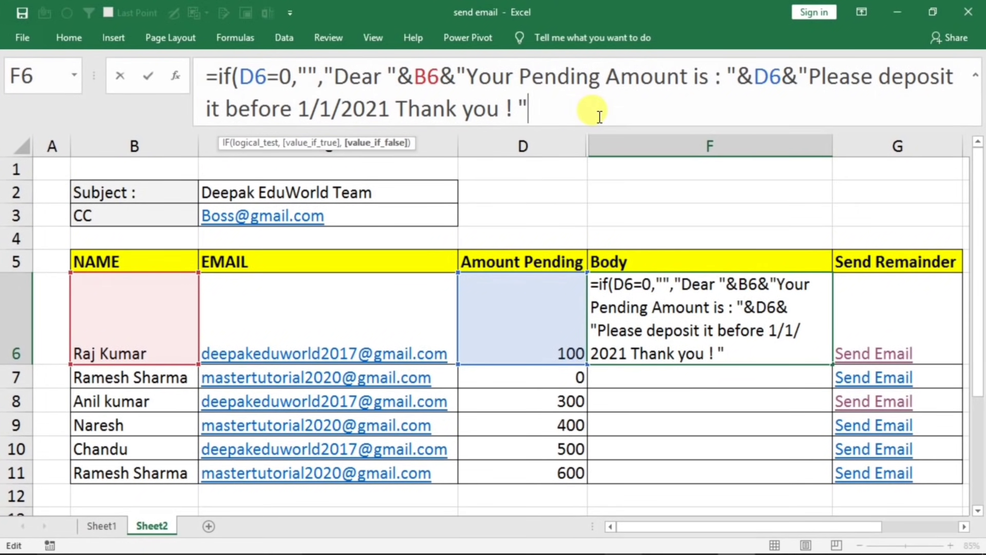
type(")")
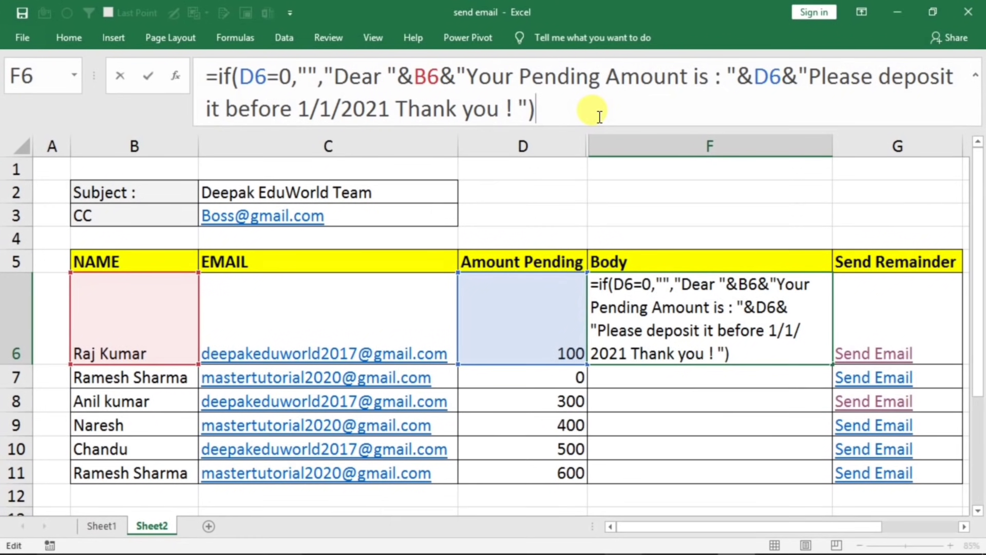
key("Return")
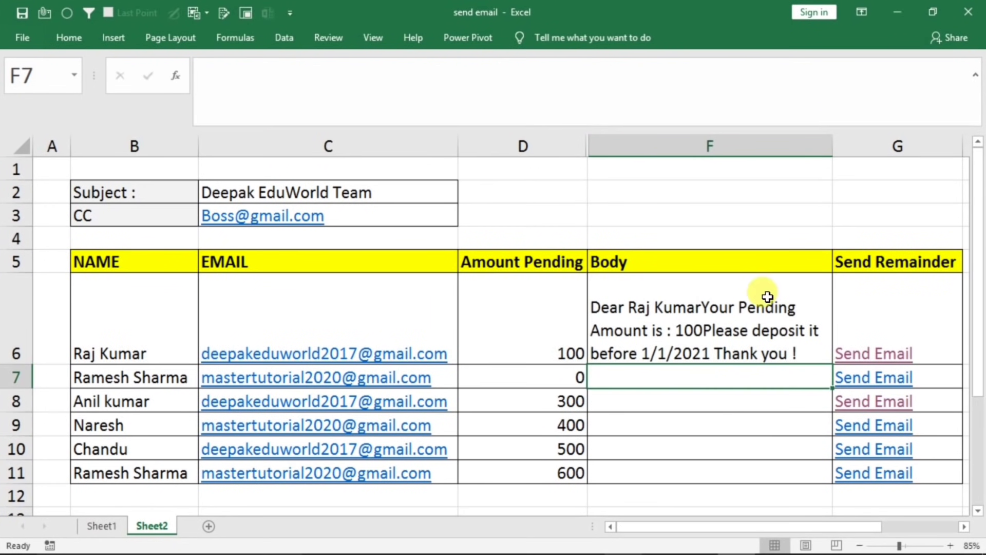
Re-enter 100 in D6 and fill F6's Body formula down to row 11.
left_click(558, 330)
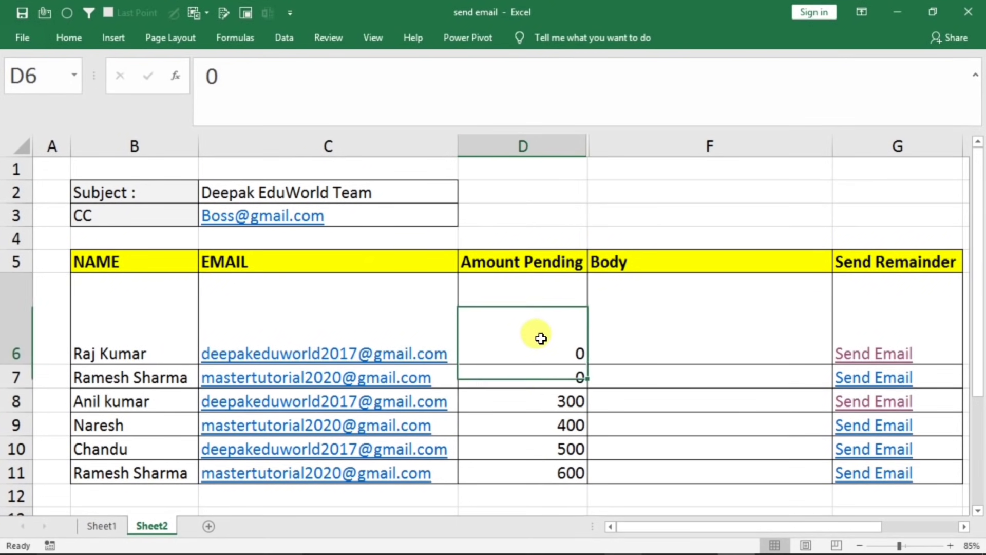
type("100")
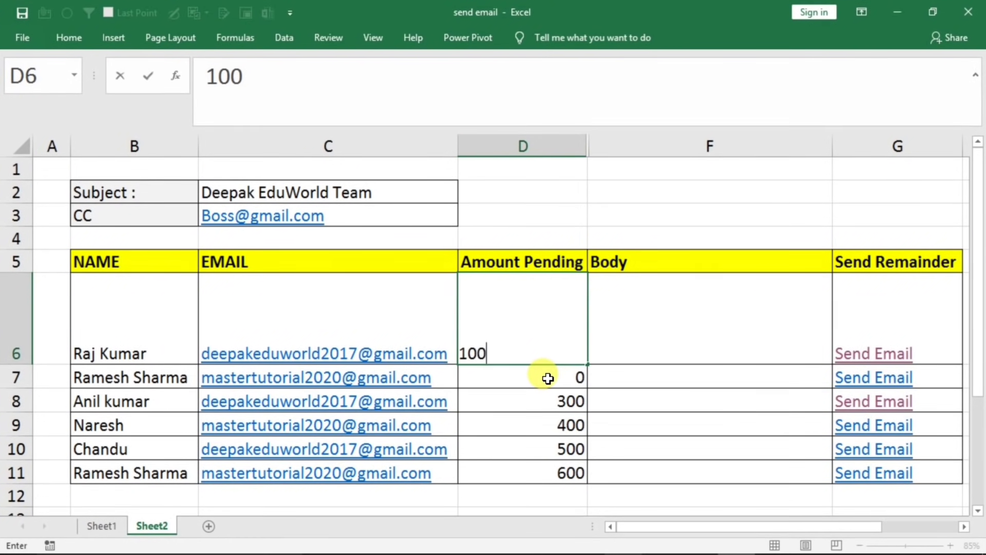
key("Return")
left_click(729, 336)
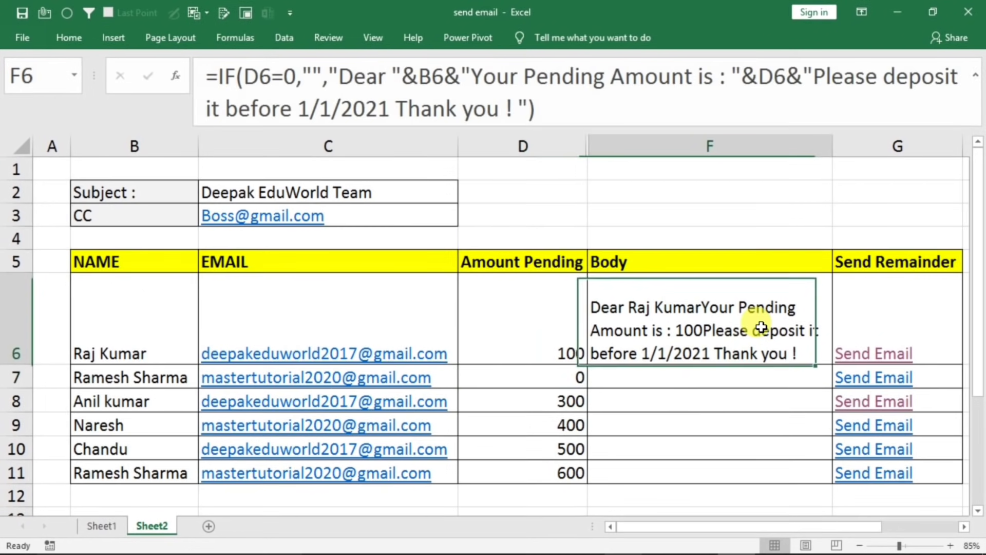
double_click(832, 364)
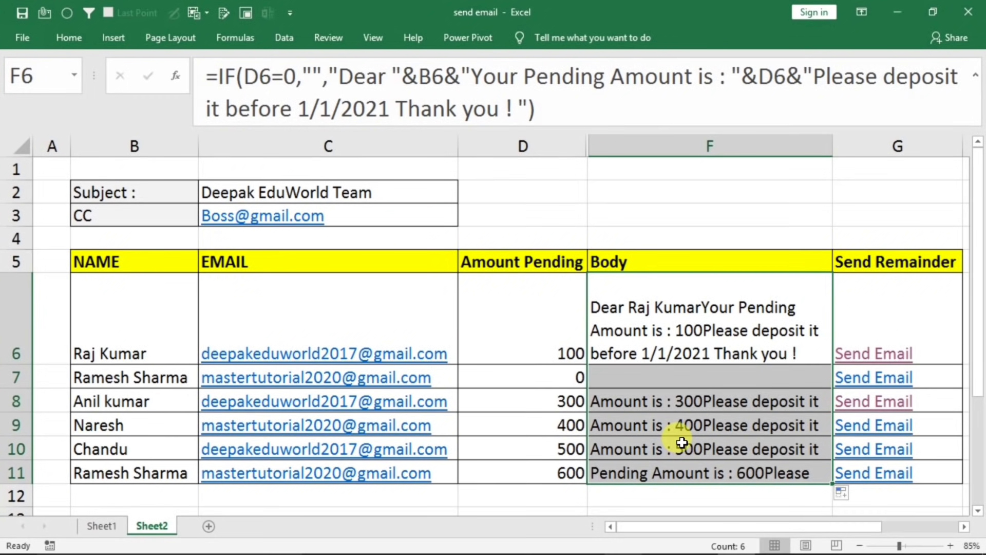
AutoFit rows 6–11 to show each full Body message, checking F8.
left_click_drag(24, 355, 17, 472)
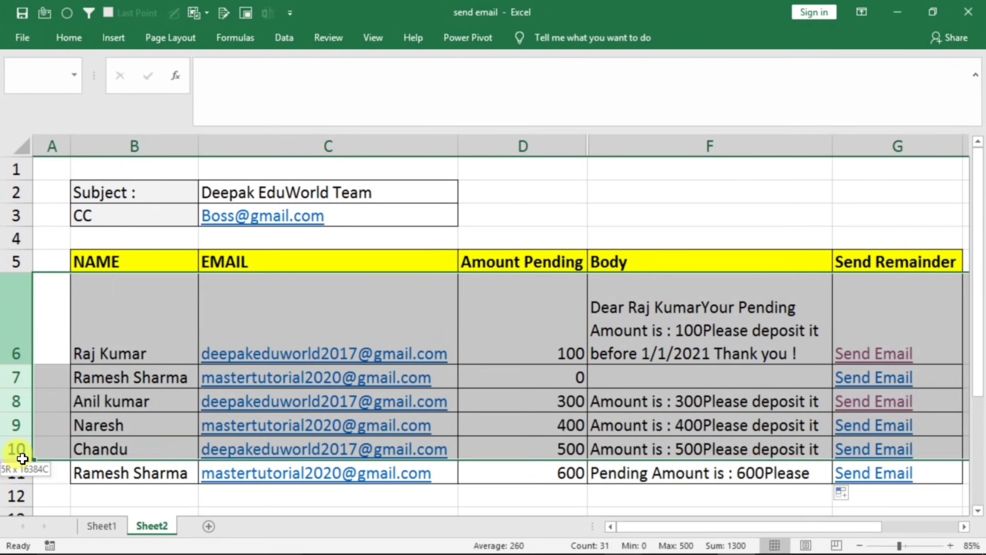
double_click(18, 407)
left_click(648, 446)
scroll(650, 442, "down", 2)
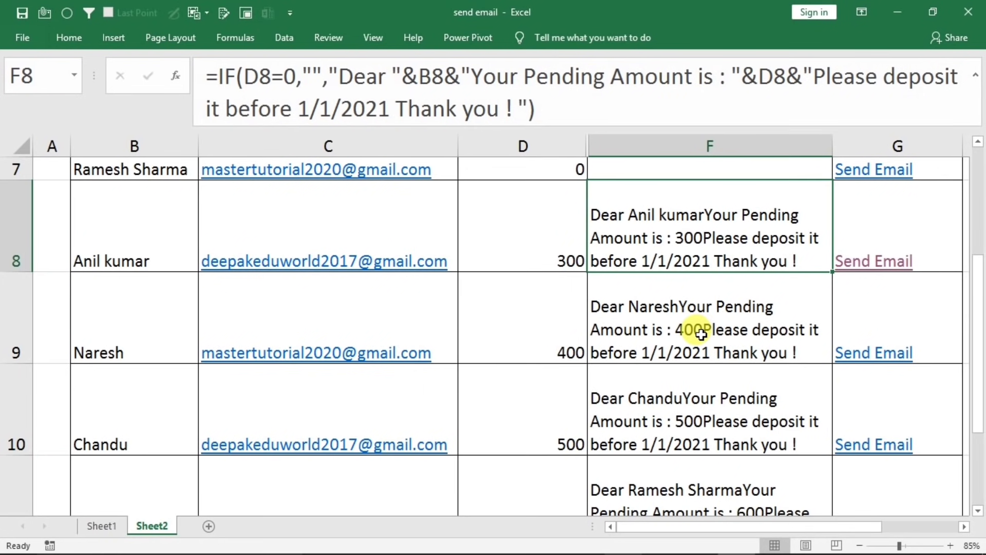
scroll(701, 334, "up", 1)
scroll(688, 332, "up", 2)
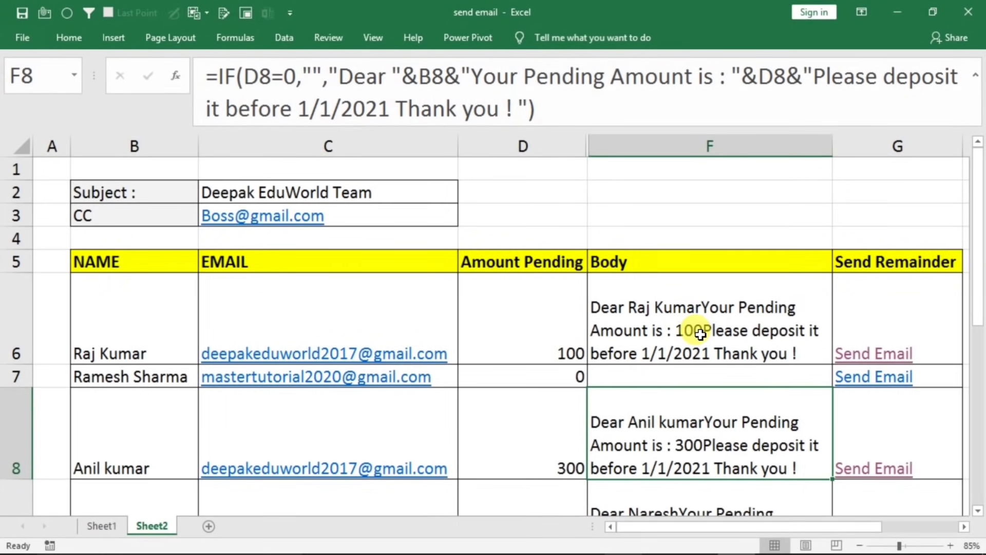
left_click(686, 328)
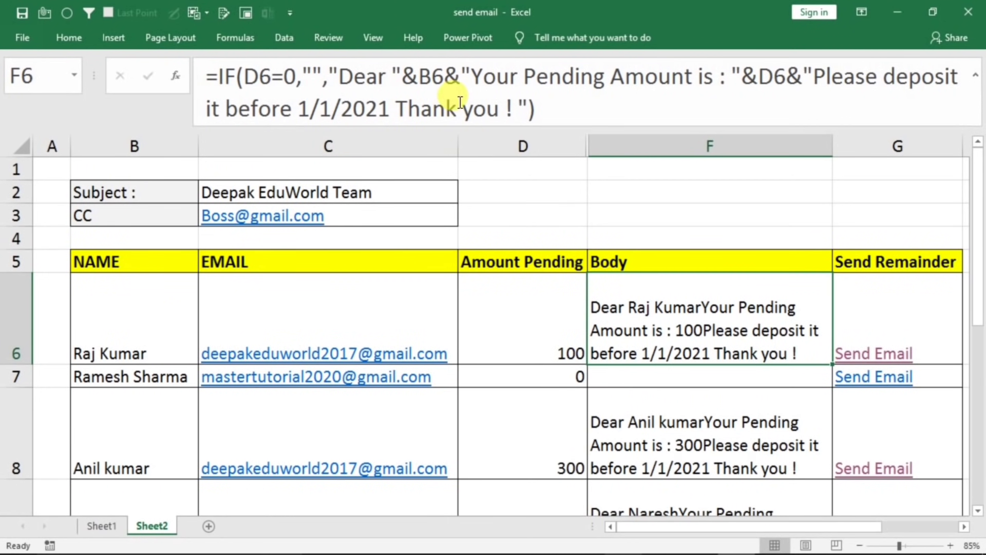
Insert %0A and %0A%0A line-break codes into F6's Body formula.
left_click(469, 78)
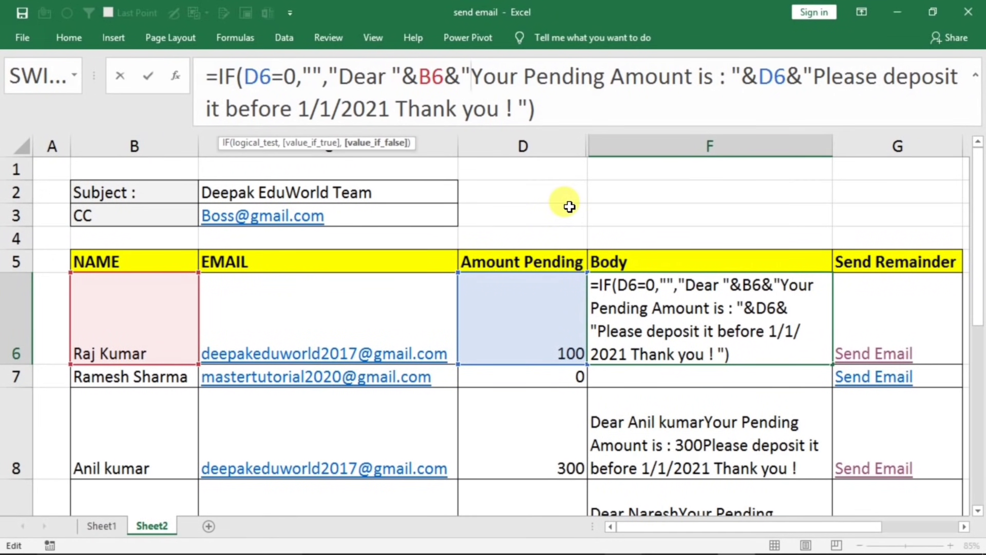
type("%")
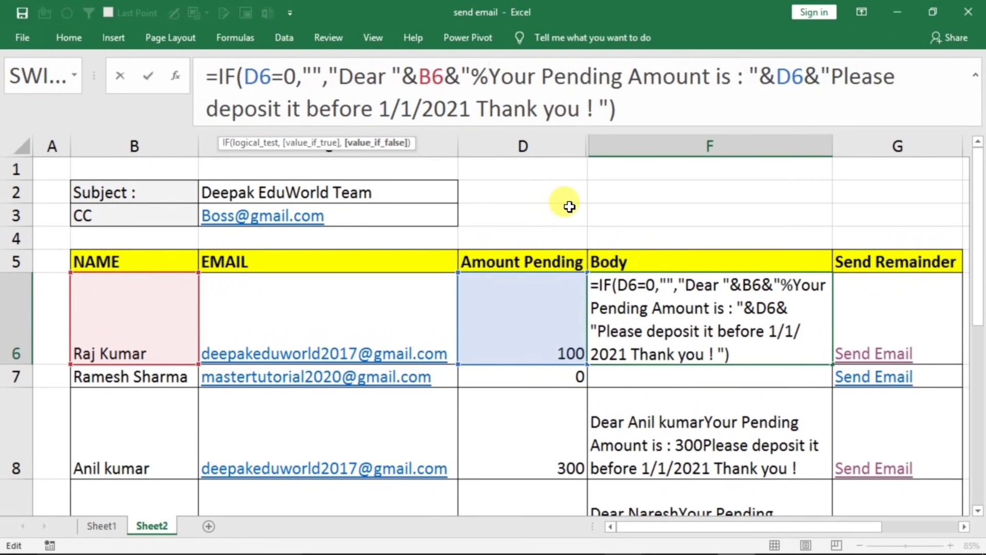
type("0A")
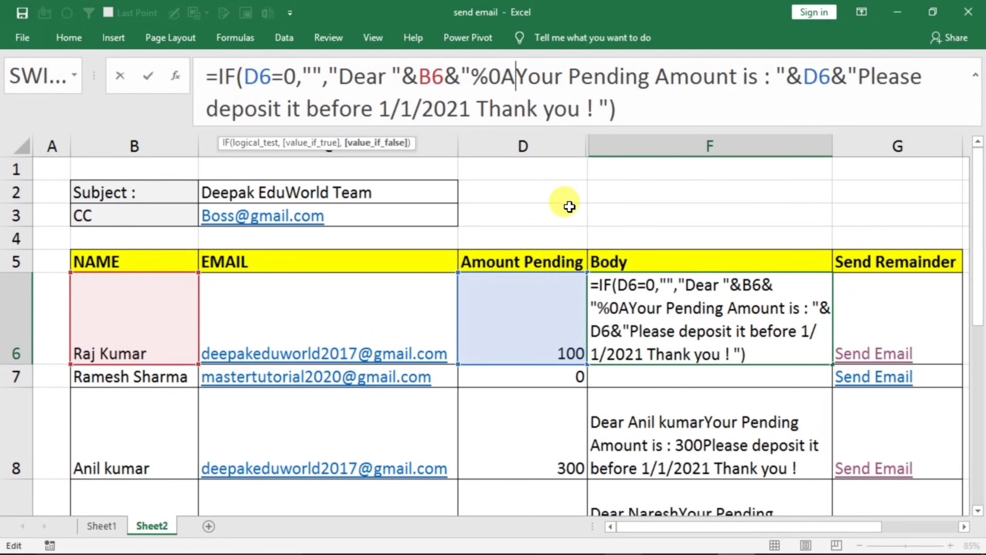
type("%0")
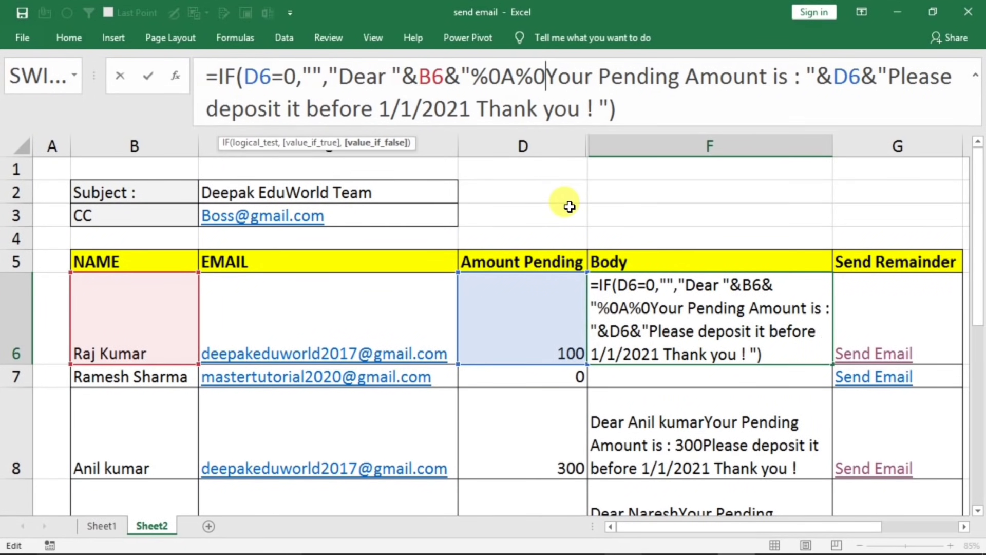
type("A")
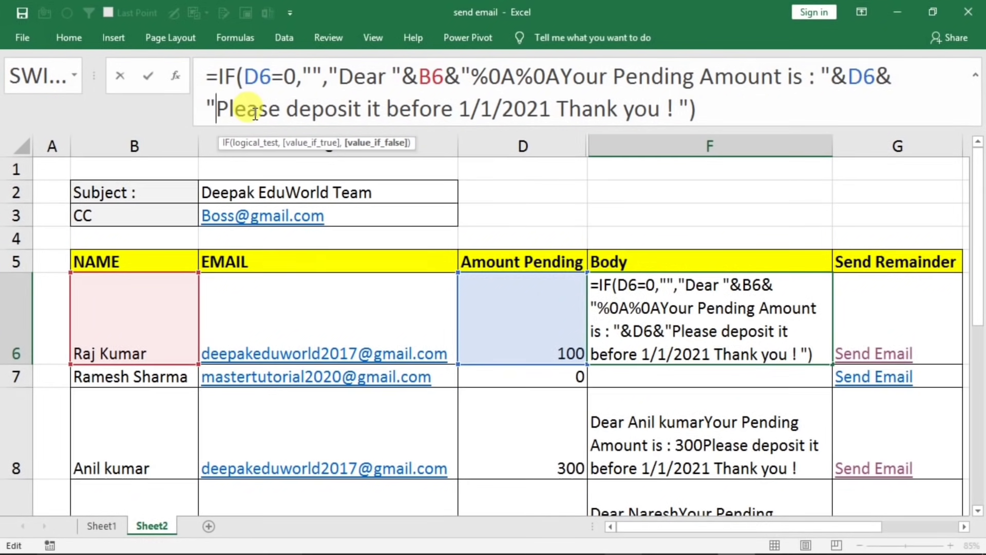
type("%0A")
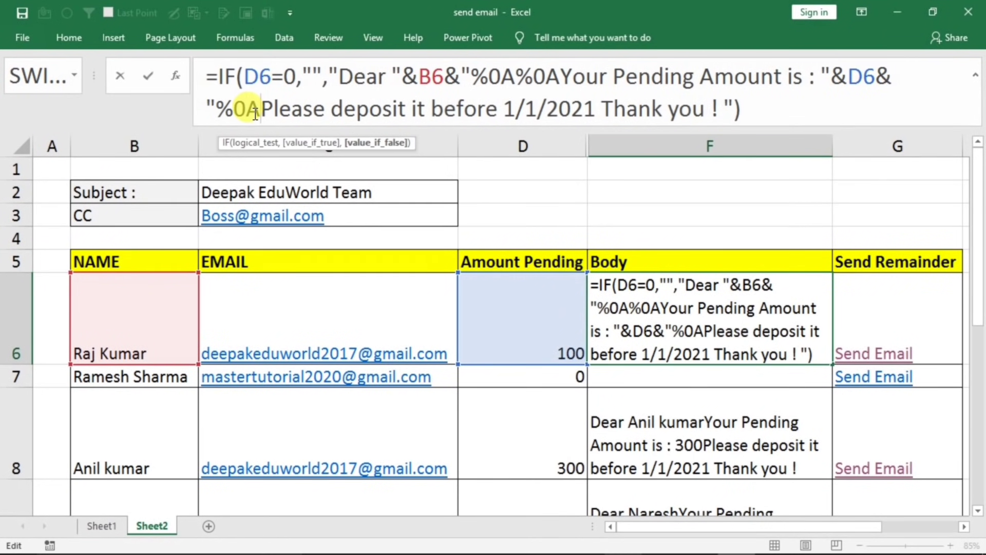
type("%0")
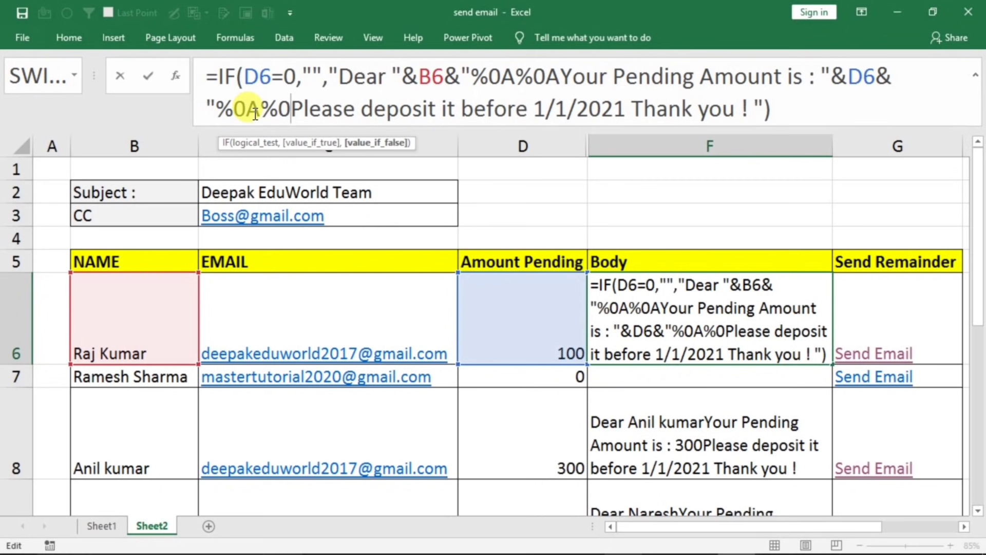
type("A")
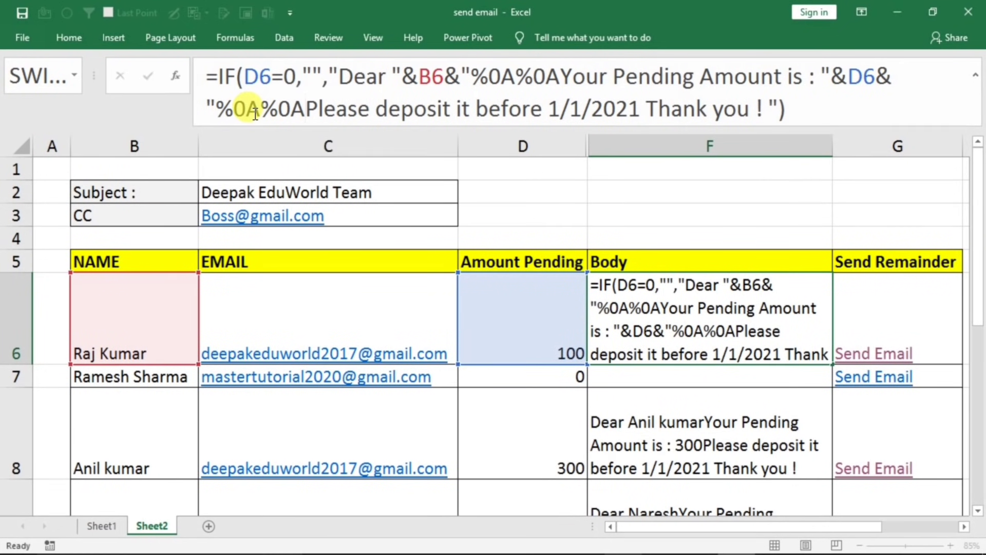
key("Return")
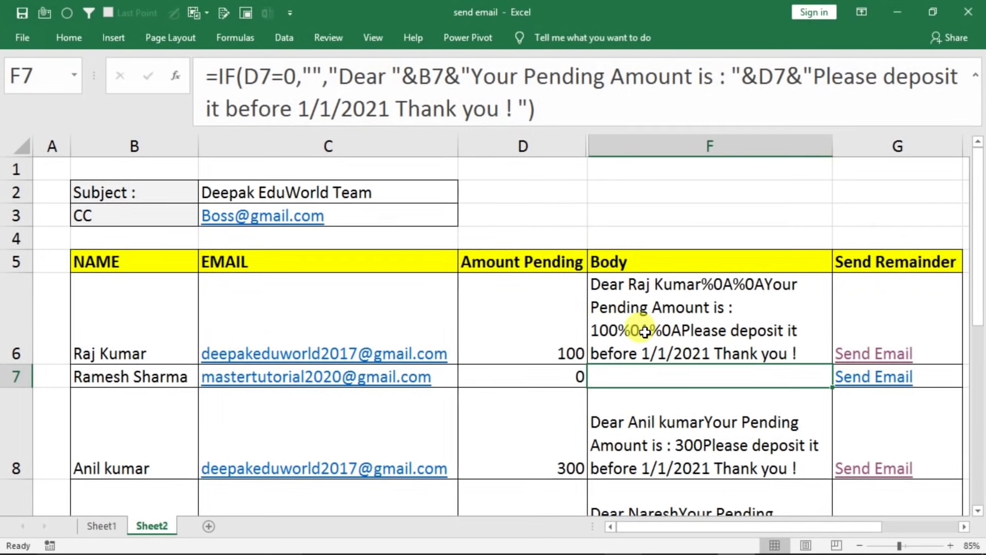
Copy the Body formula from F6 down column F to F11.
left_click(644, 331)
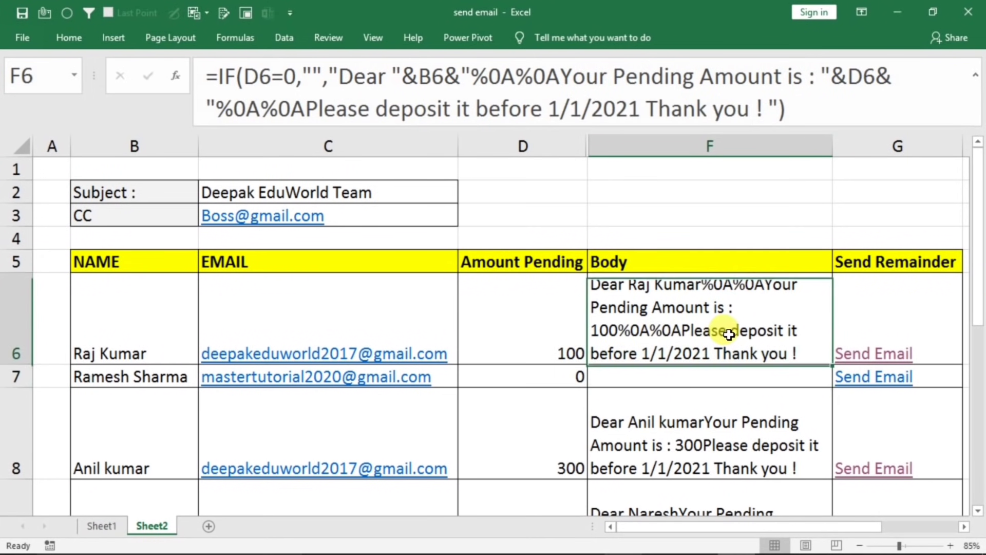
double_click(830, 363)
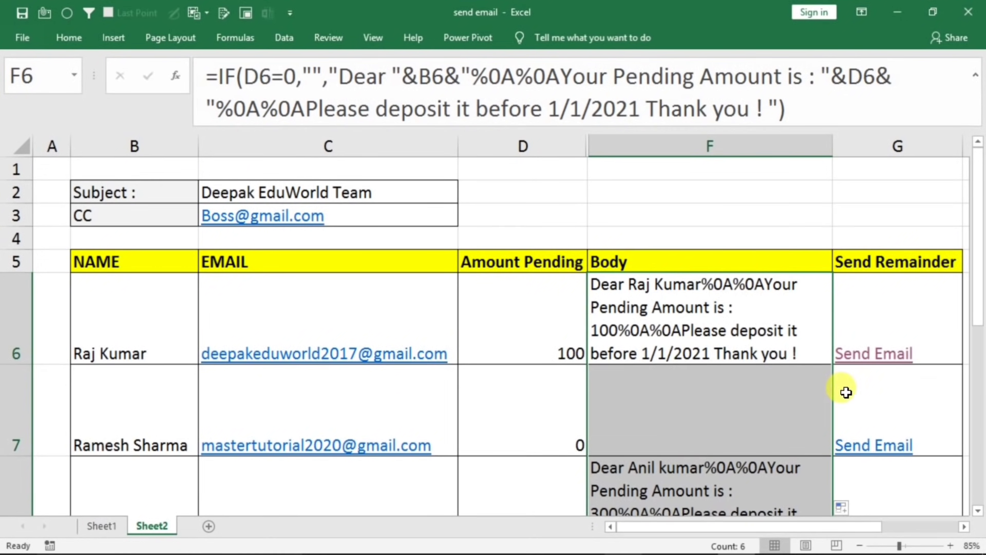
left_click(902, 308)
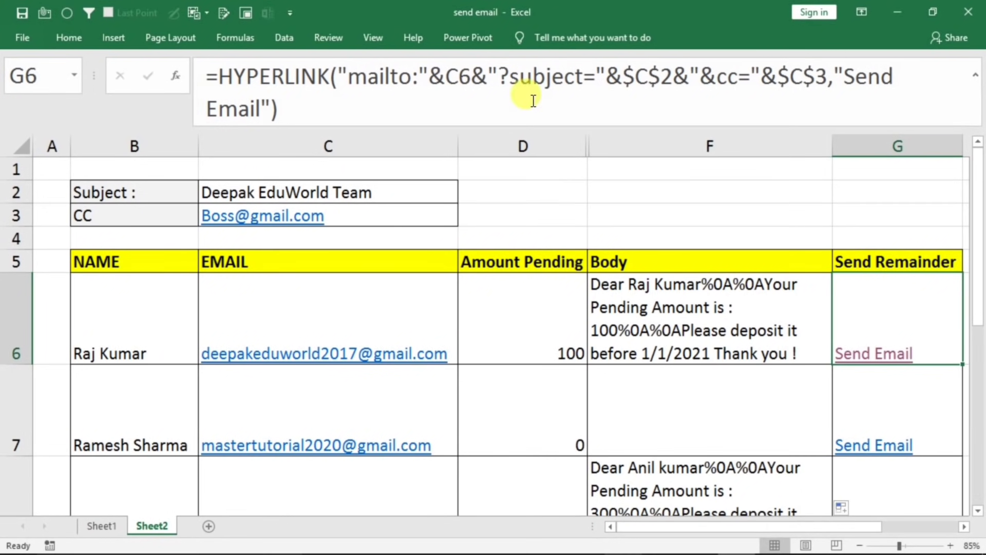
Wrap G6's HYPERLINK formula in IF(D6=0,"",…) to hide links for zero amounts.
left_click(221, 80)
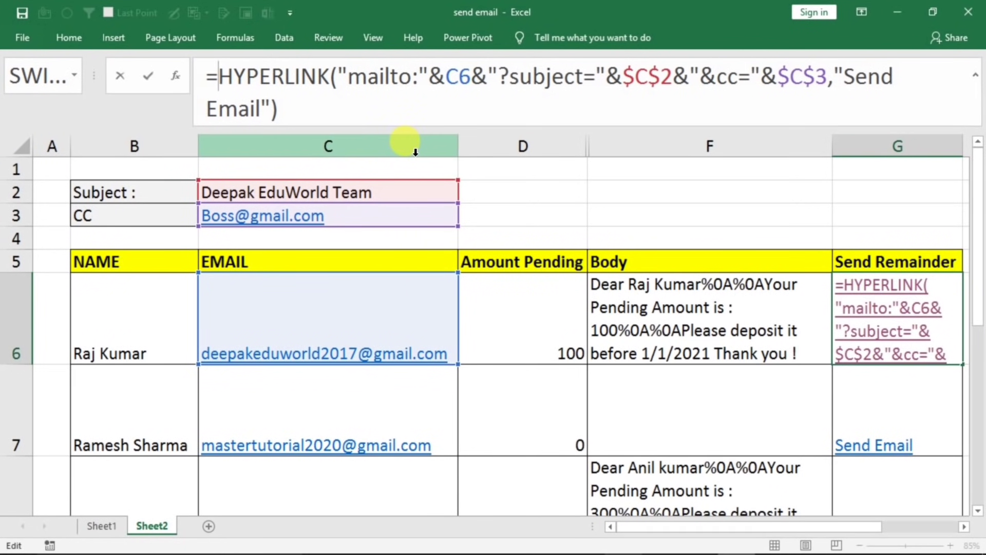
type("if(")
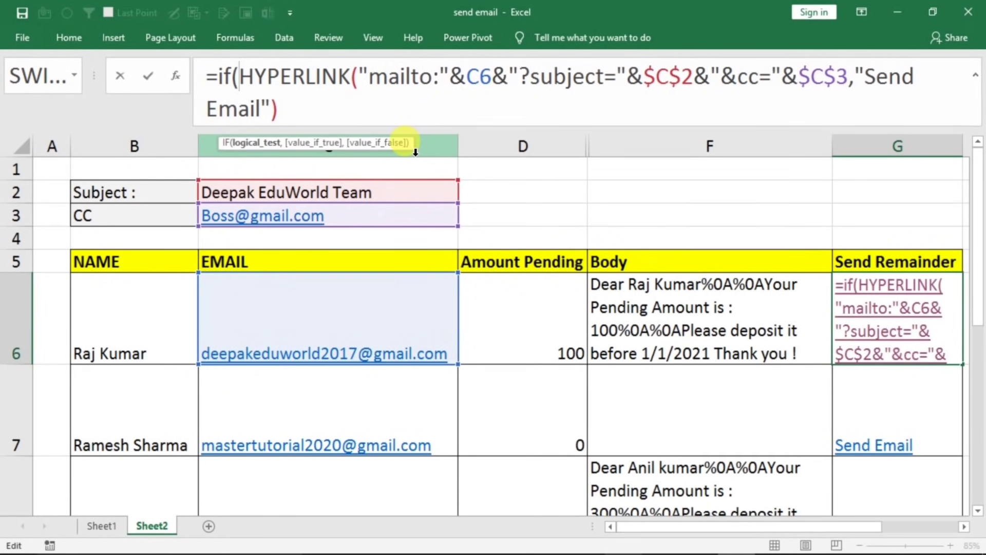
left_click(512, 313)
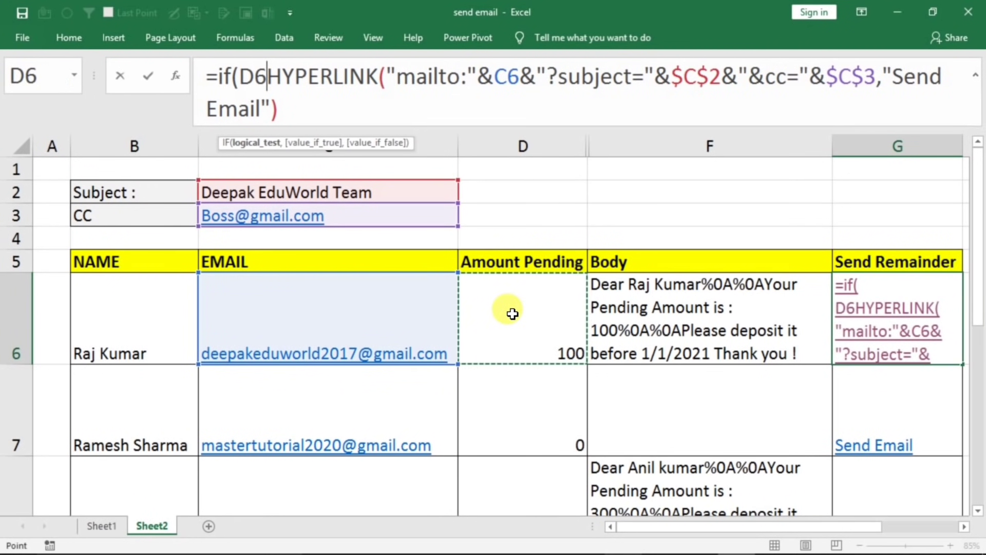
left_click(280, 88)
type("=0,")
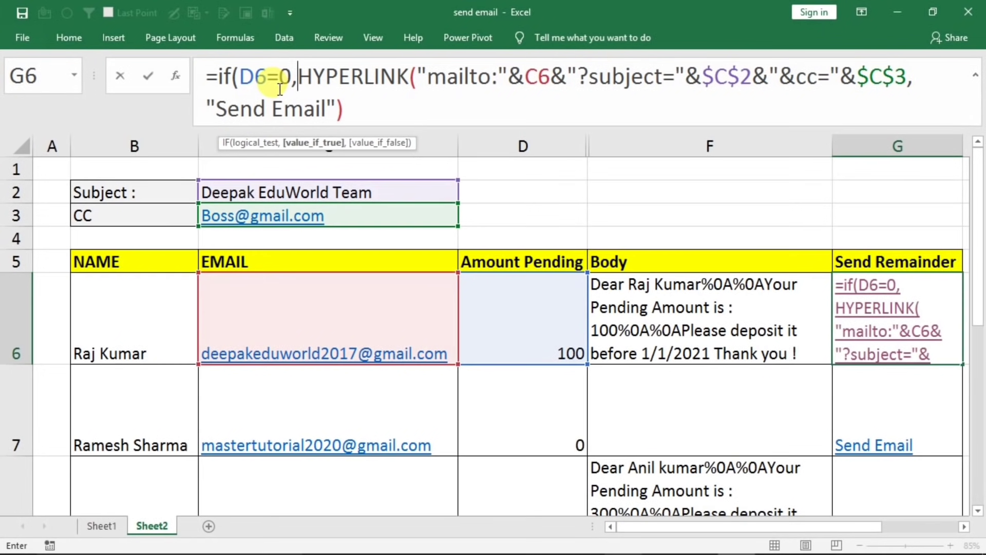
type("\"\"")
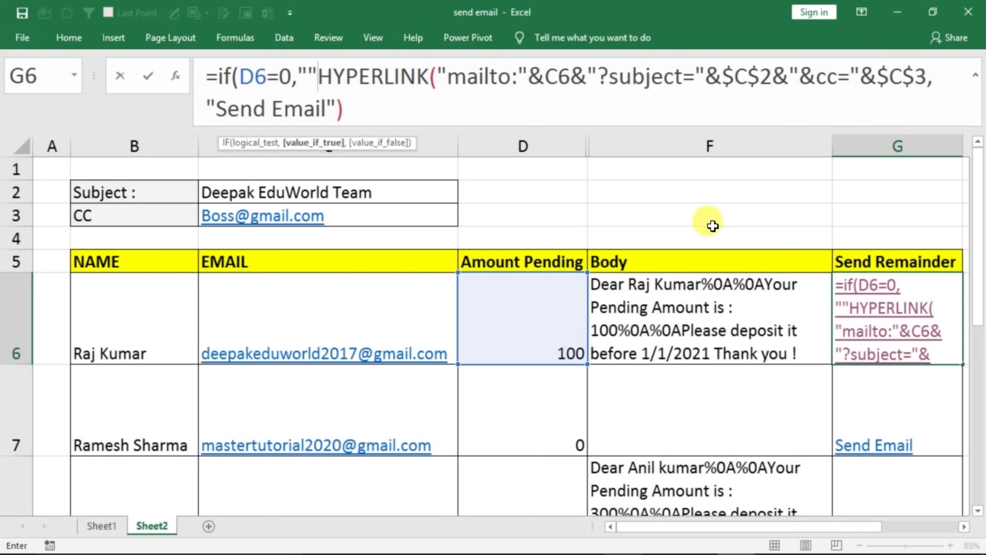
type(",")
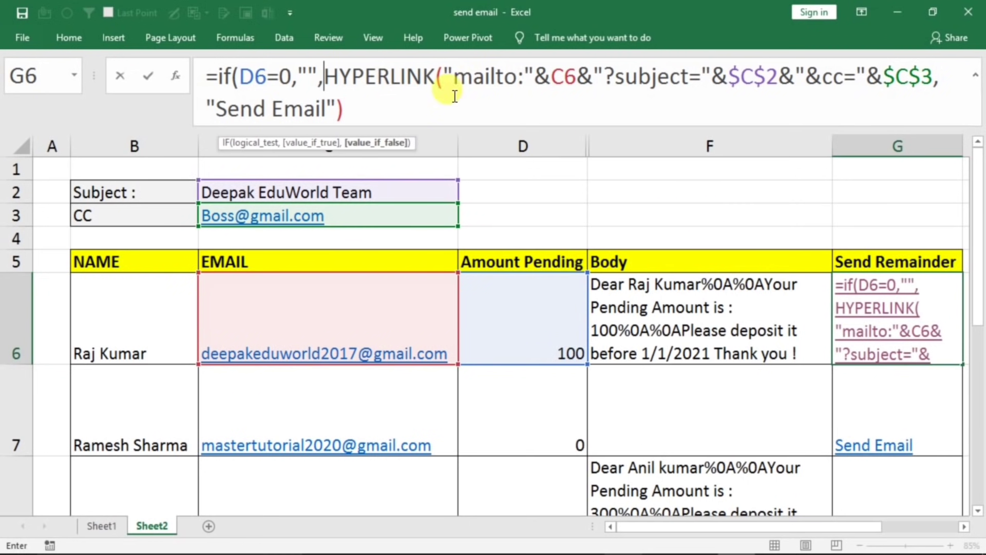
left_click(366, 109)
type(")")
key("Return")
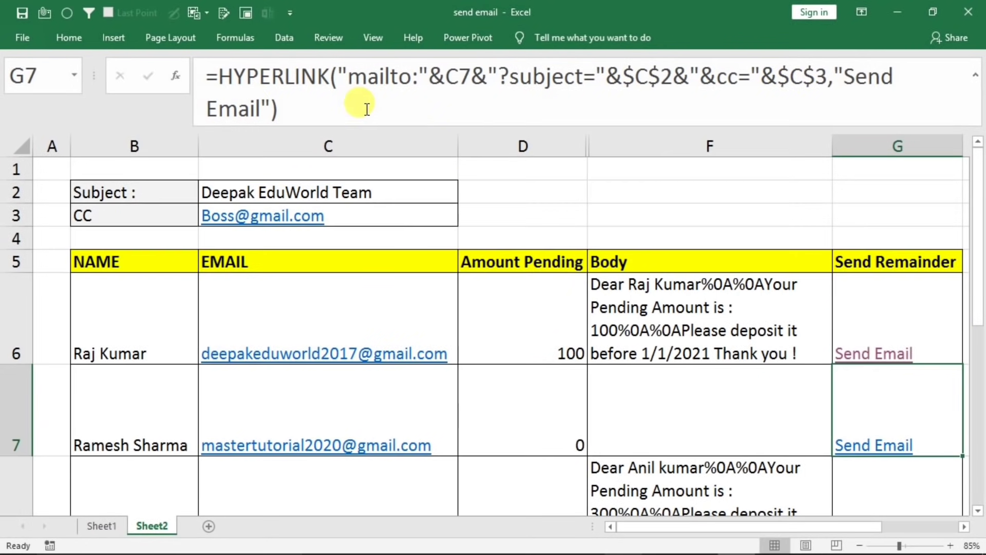
Fill the conditional link down column G, review G6, and open row 6's email draft.
left_click(840, 301)
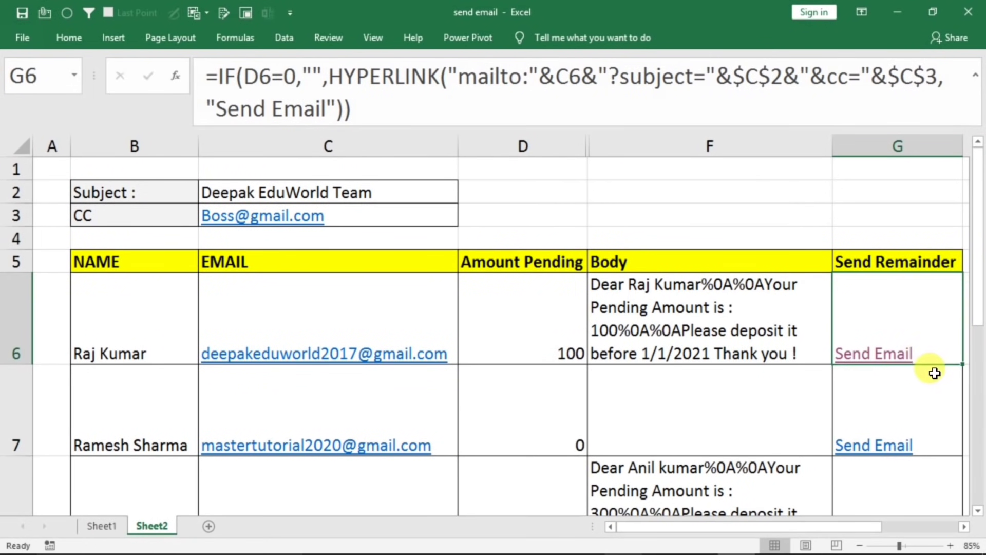
double_click(965, 367)
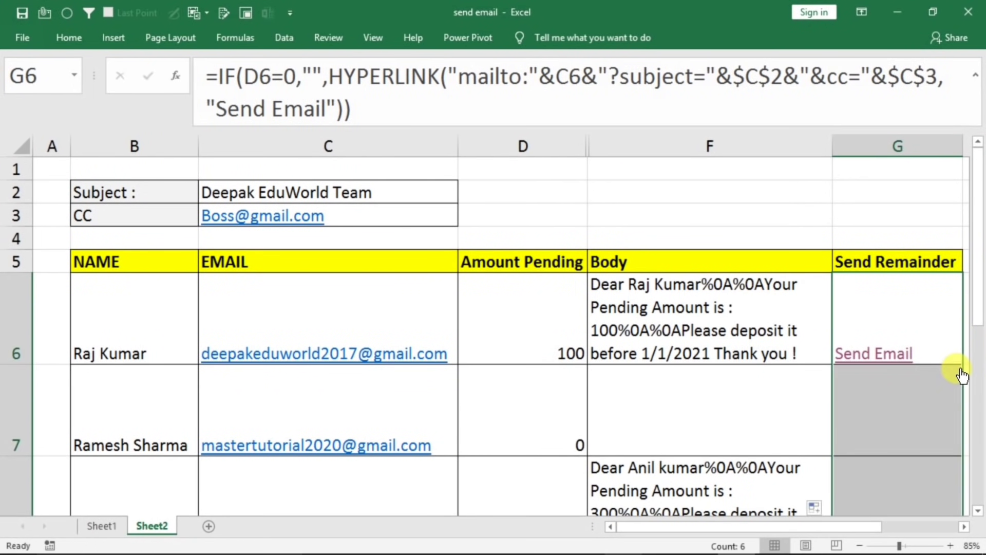
scroll(878, 401, "down", 2)
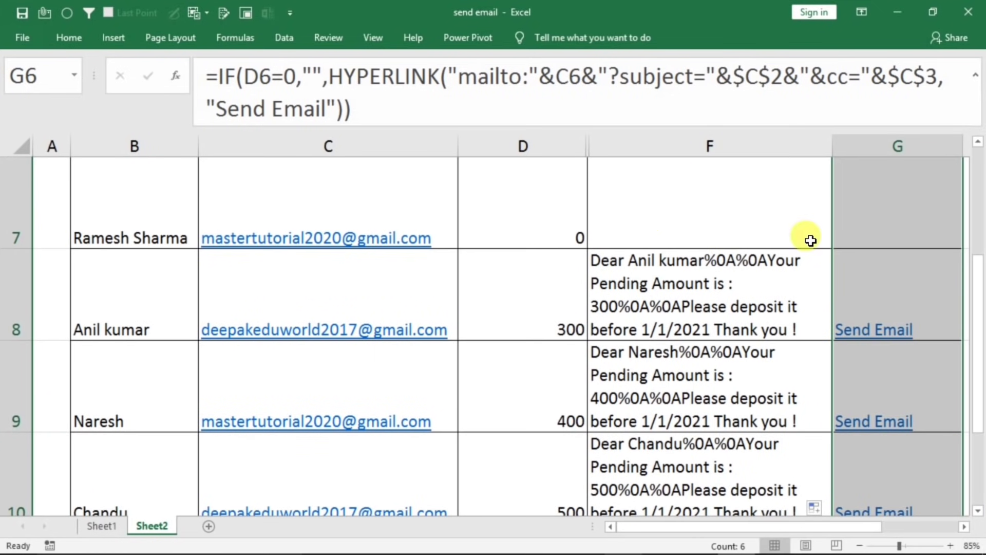
scroll(565, 223, "up", 1)
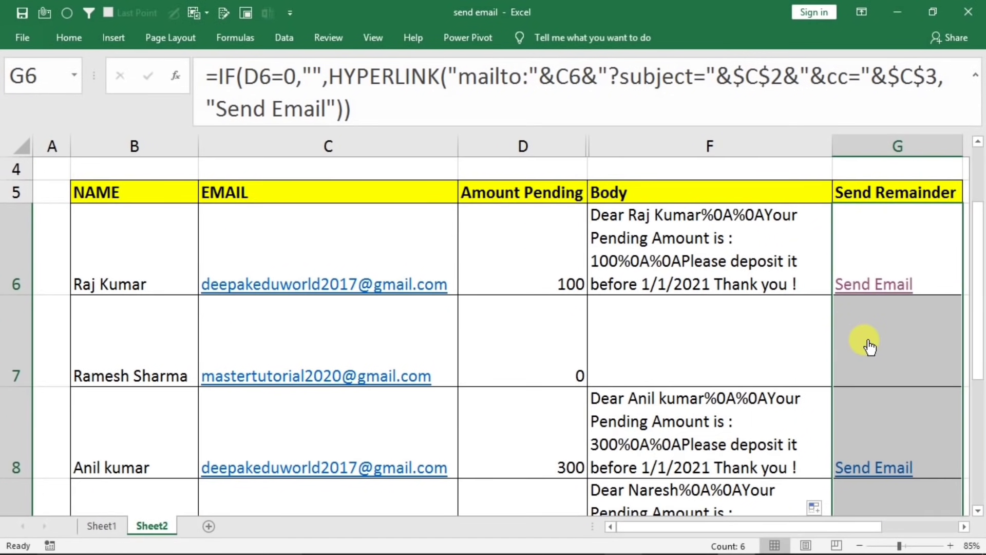
scroll(869, 346, "down", 2)
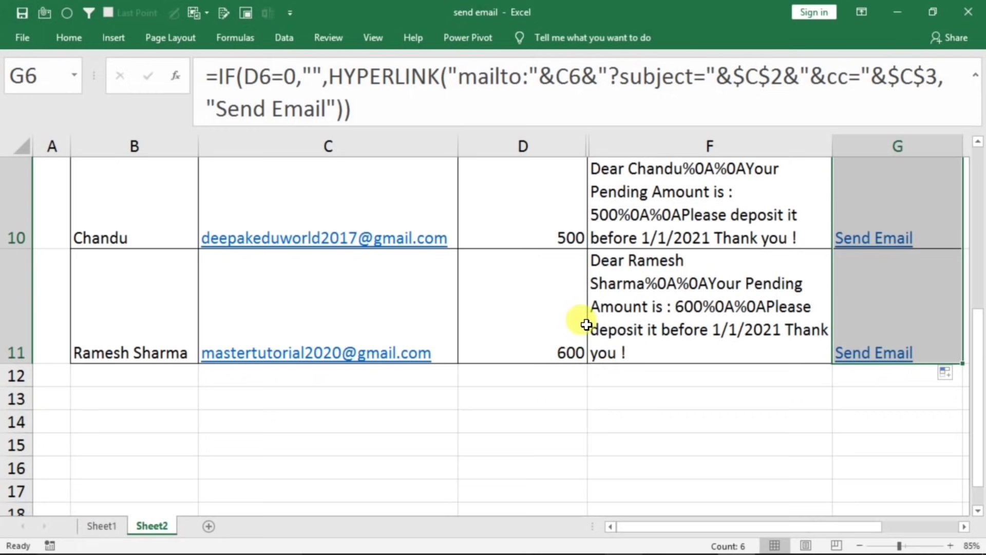
scroll(889, 350, "up", 2)
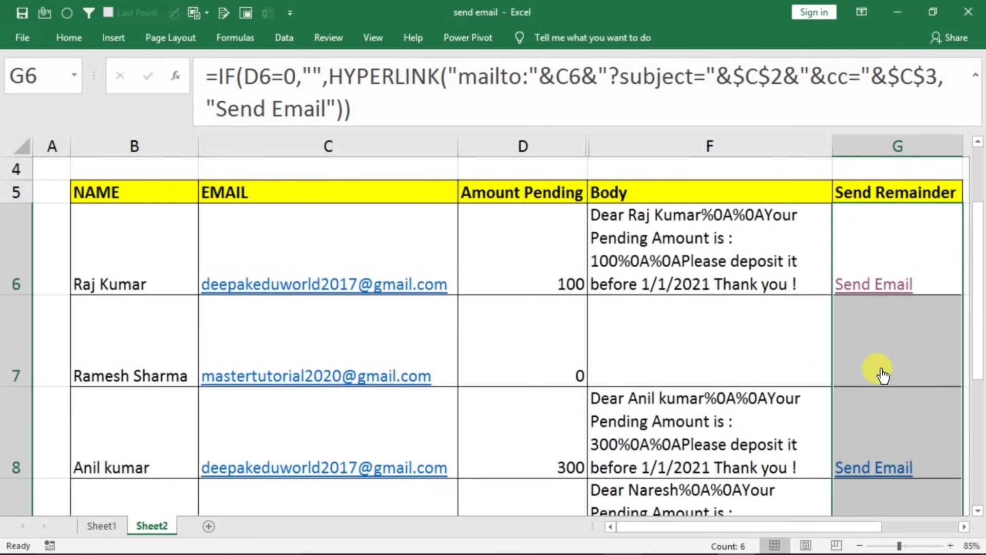
scroll(642, 342, "down", 1, "ctrl")
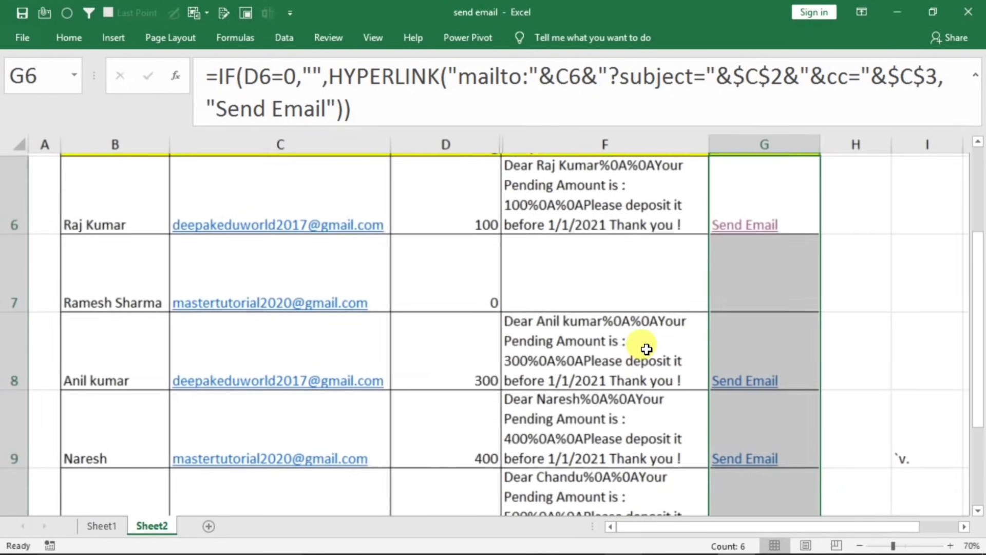
scroll(664, 342, "up", 2)
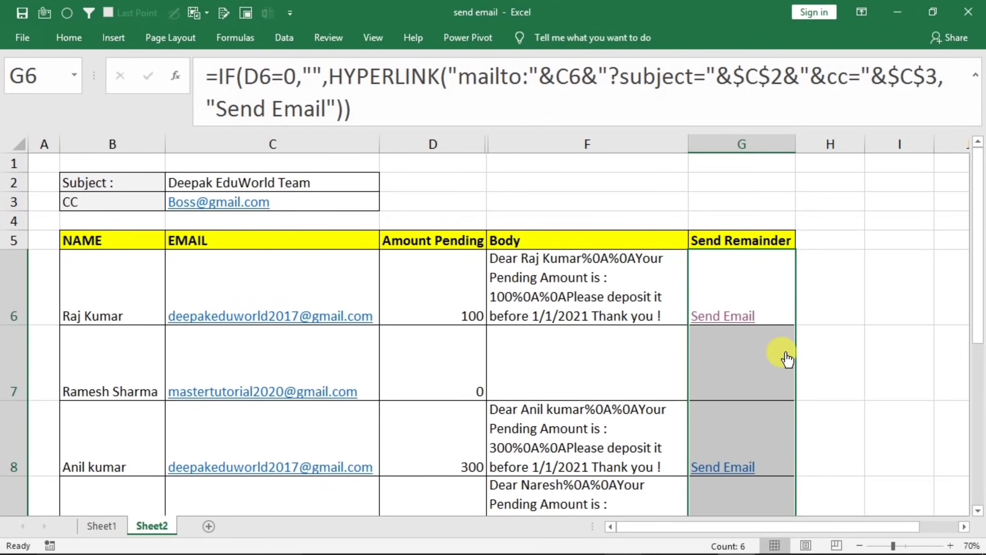
left_click(780, 293)
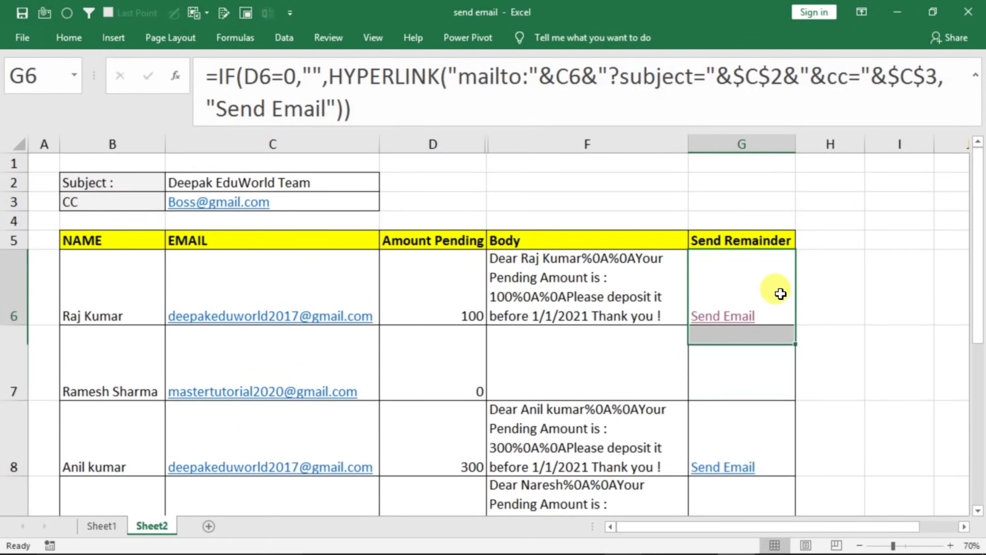
double_click(777, 301)
key("Return")
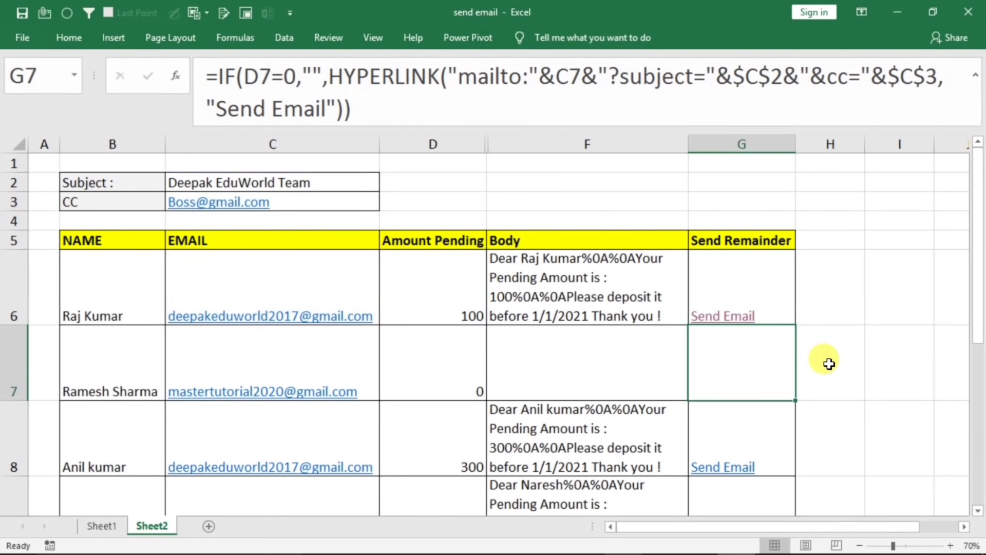
left_click(712, 317)
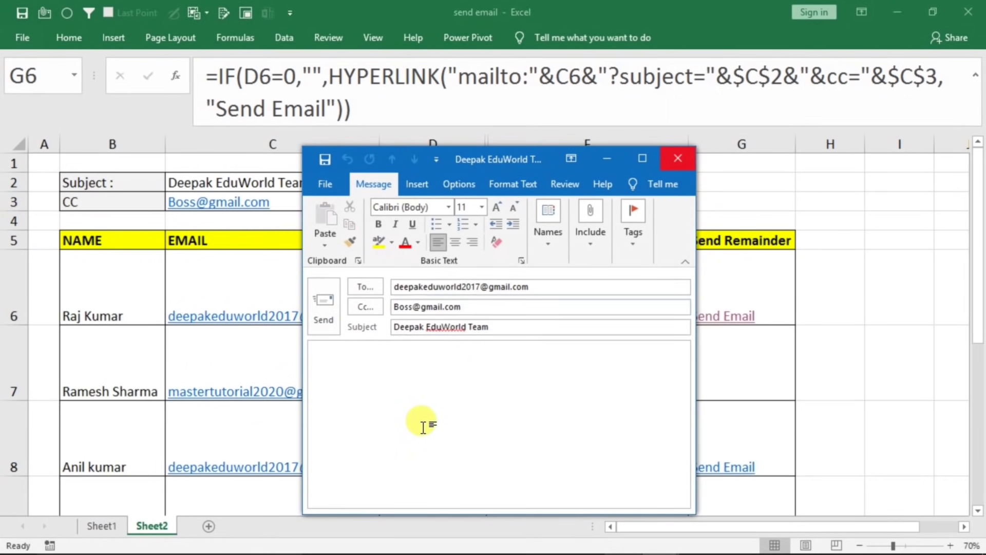
Close the Outlook reminder draft and discard it without saving.
left_click(689, 154)
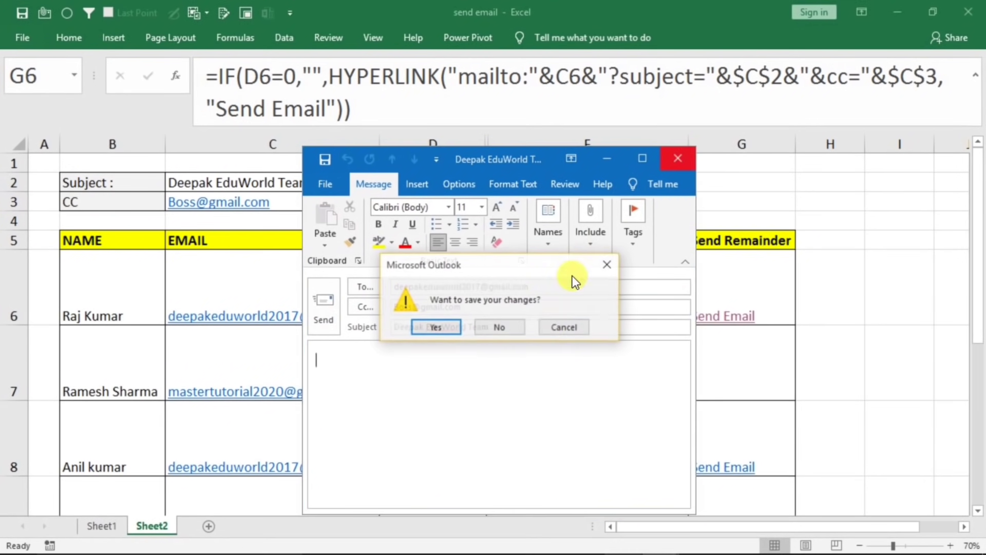
left_click(502, 327)
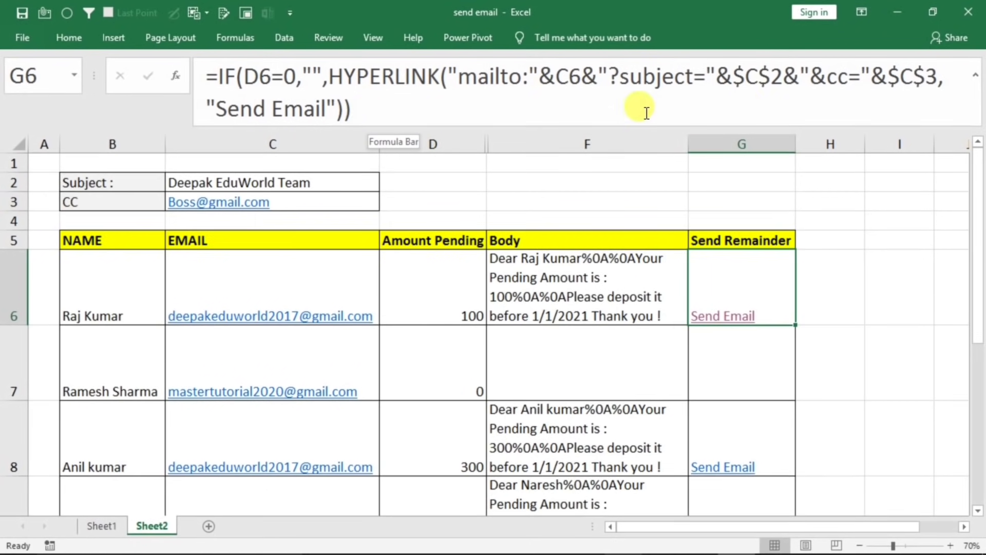
Append &body= from F6 to G6's link labelled Send Mail and fill it down column G.
left_click(373, 110)
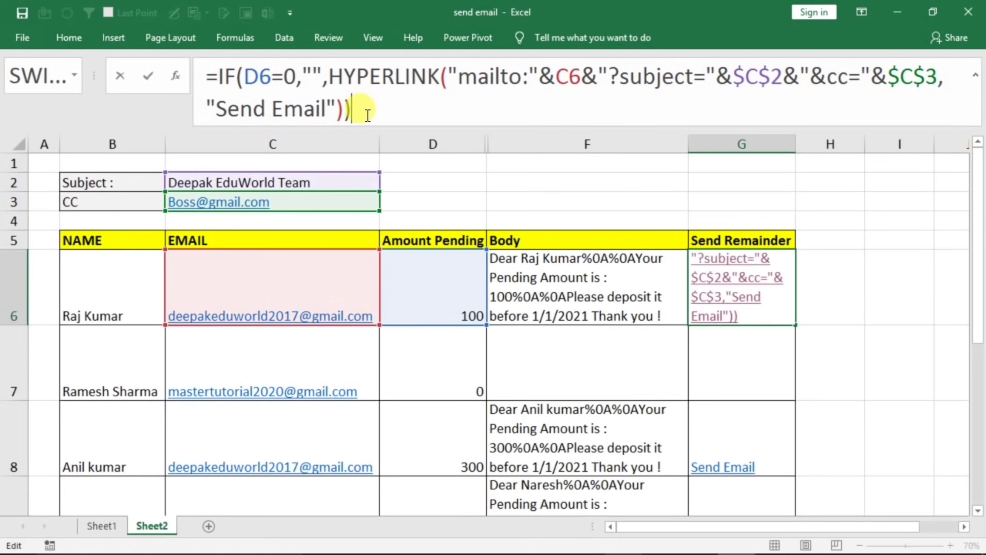
key("BackSpace")
key("BackSpace")
key("BackSpace")
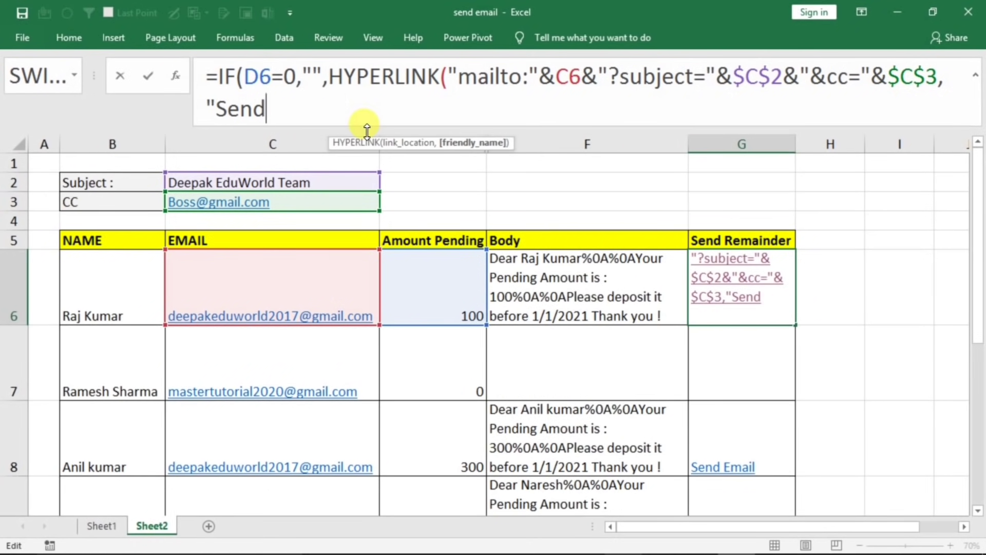
key("BackSpace")
key("BackSpace")
type("&")
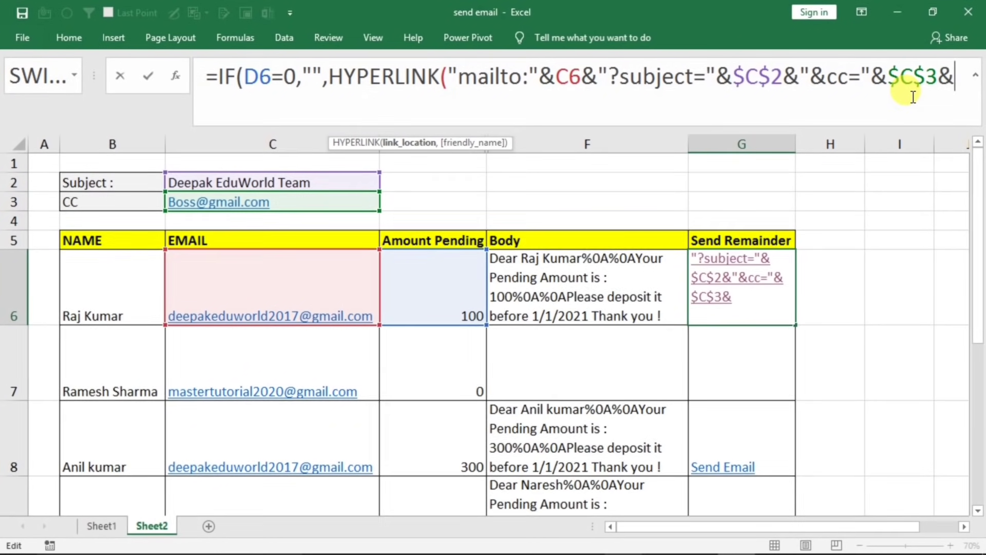
type("\"")
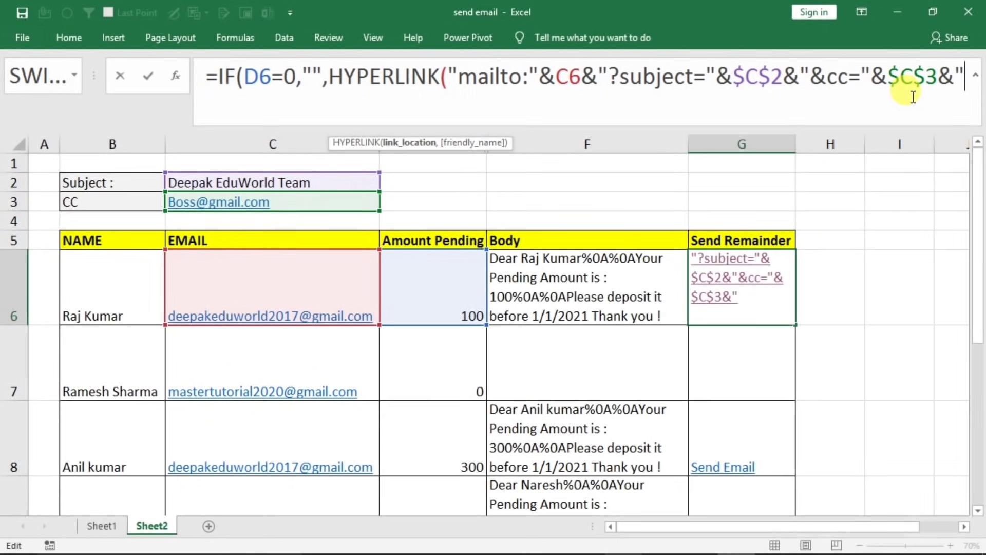
type("&cc")
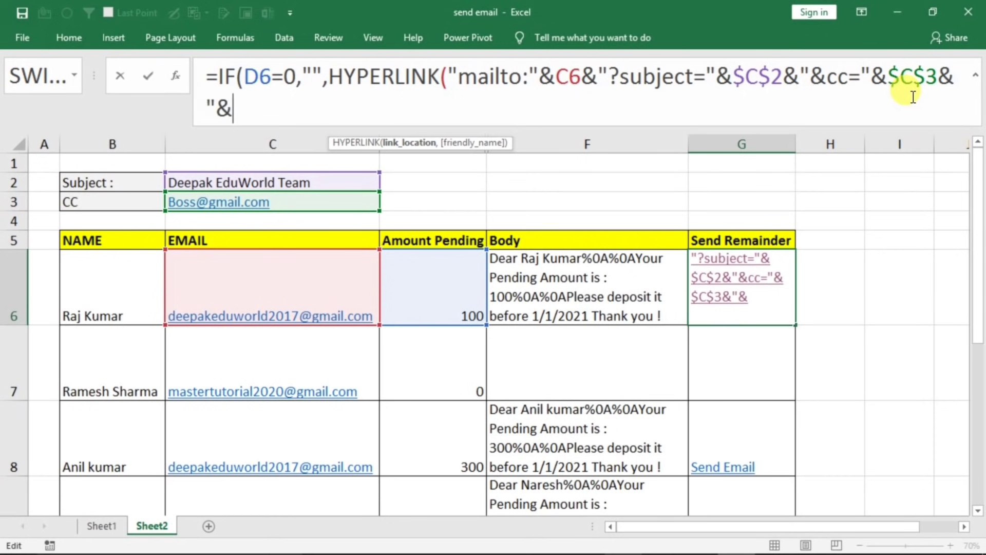
type("=\"&")
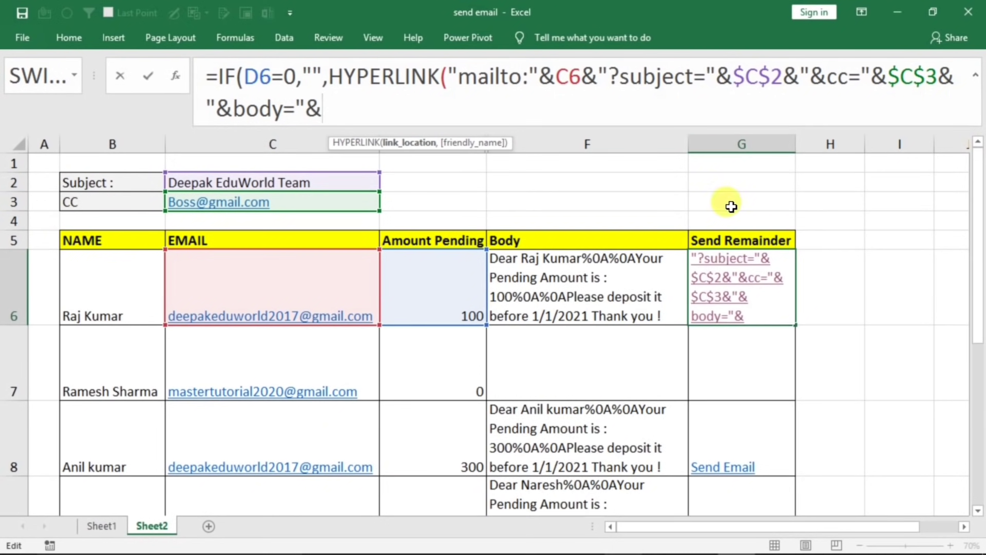
left_click(553, 277)
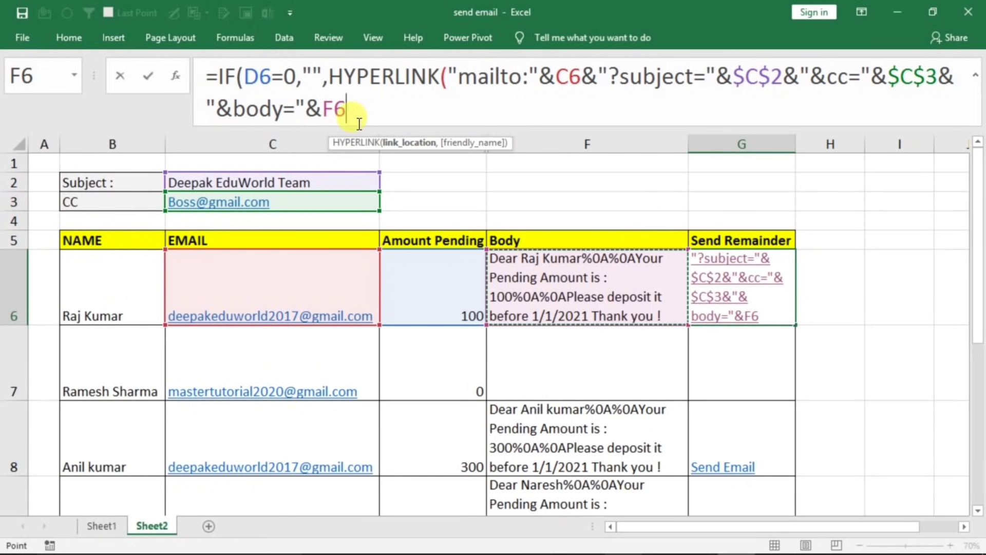
type(",")
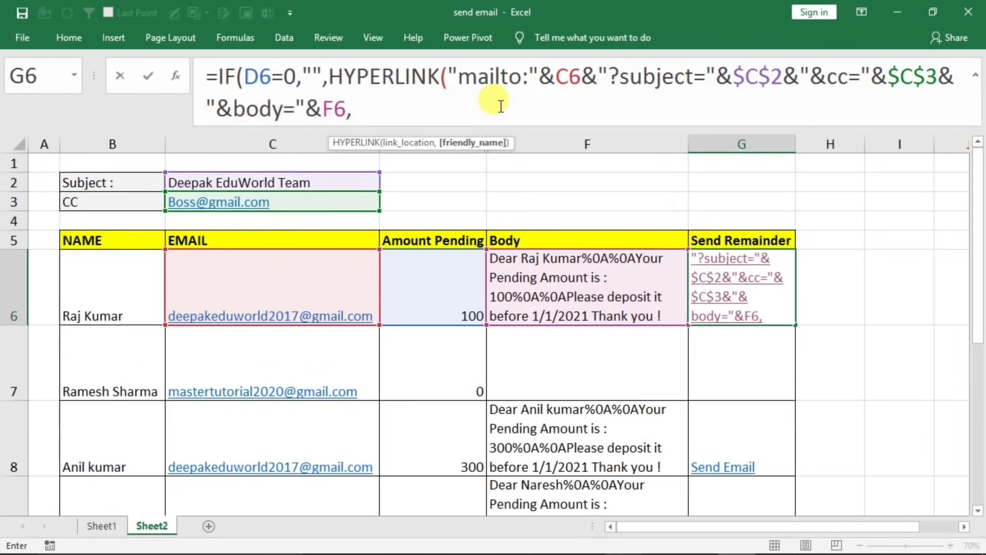
type("\"S")
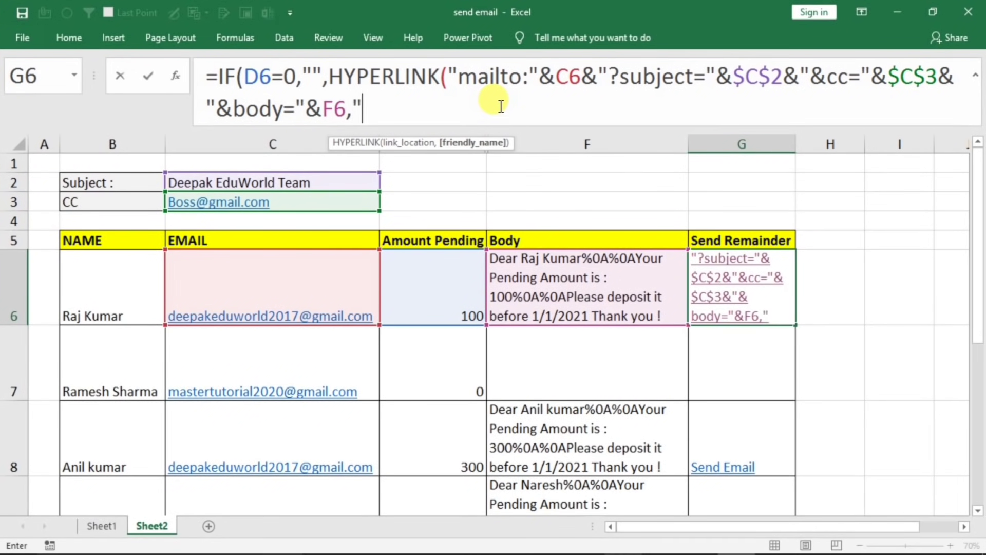
type("end Em")
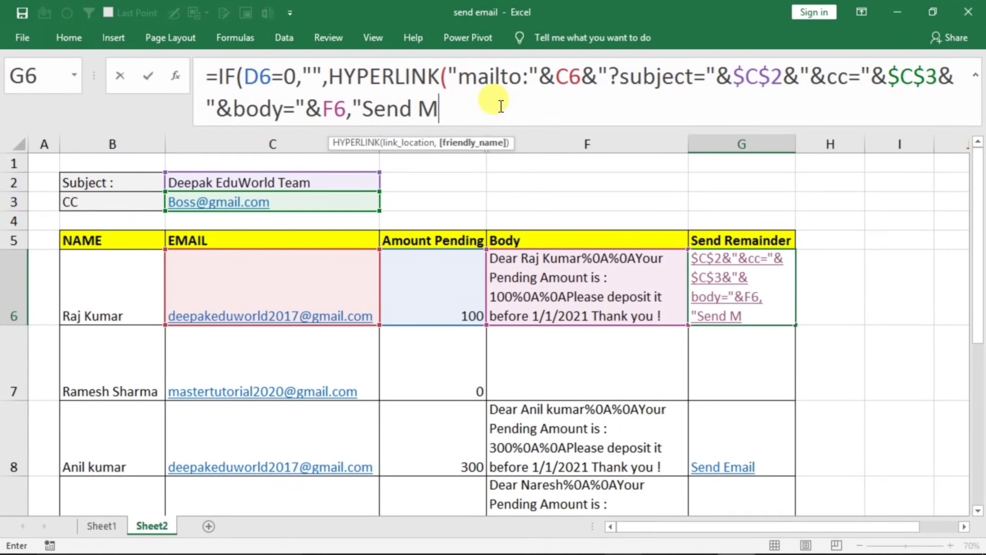
type("ail\"")
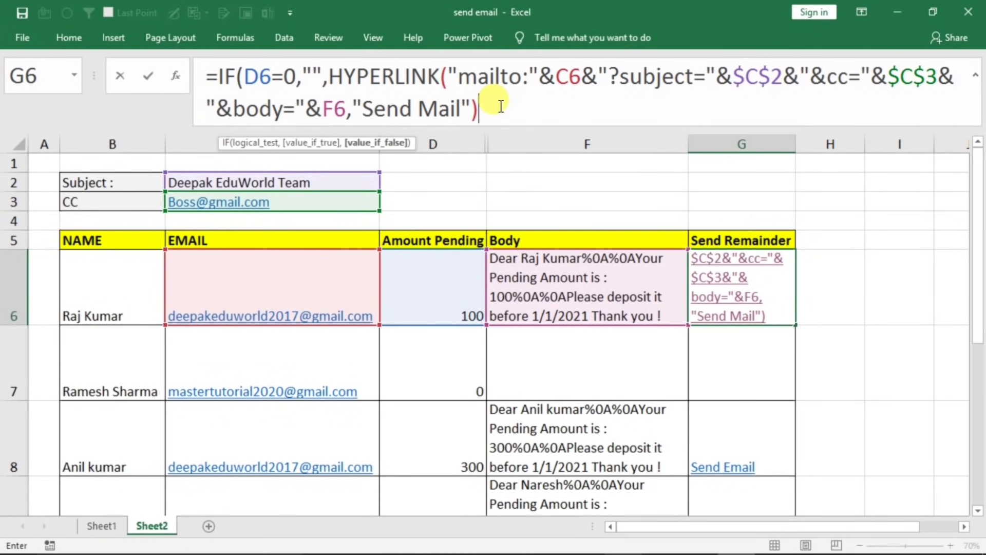
type(")")
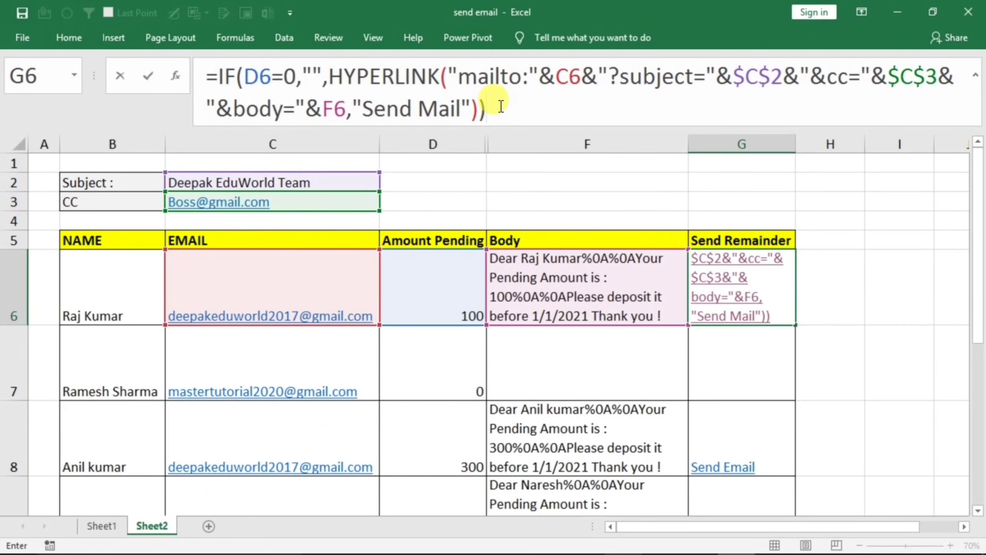
key("Return")
left_click(772, 295)
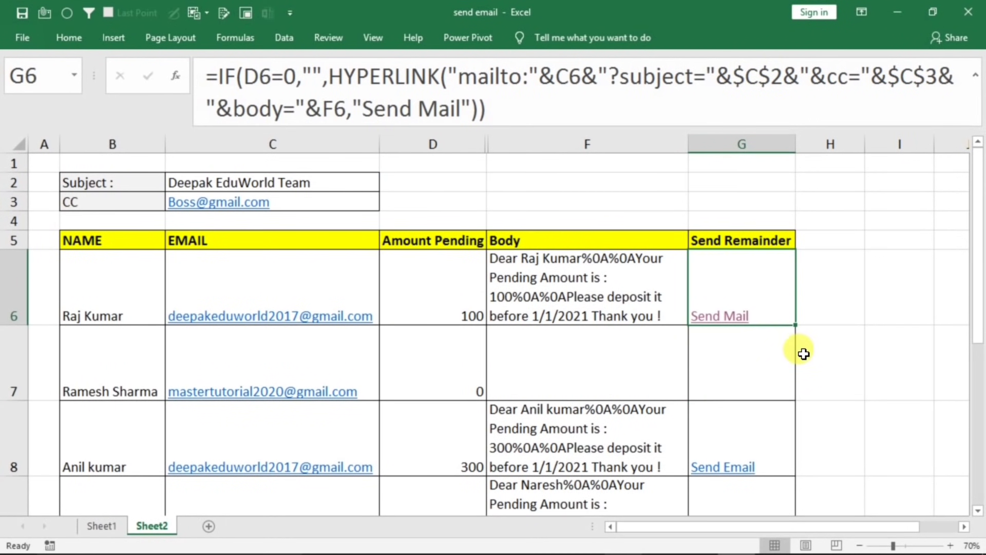
double_click(795, 325)
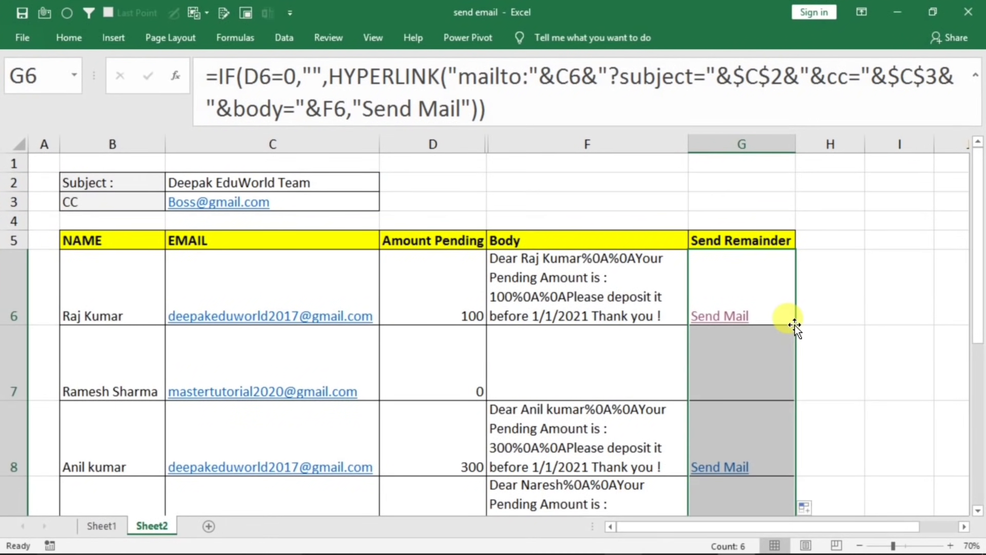
Open row 6's Send Mail draft, inspect its body lines, then close it without saving.
left_click(718, 318)
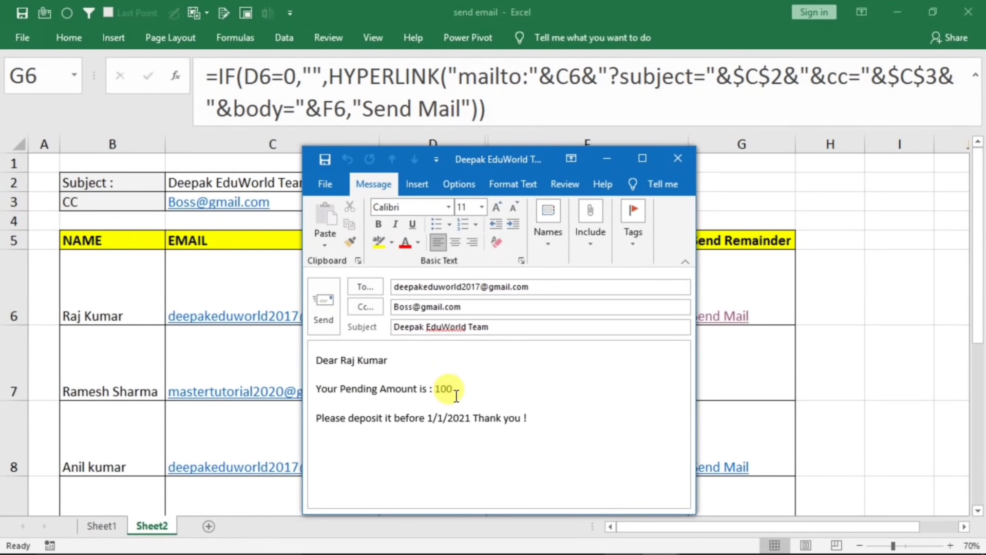
mouse_move(485, 155)
left_mouse_down()
mouse_move(184, 179)
mouse_move(205, 166)
left_mouse_up()
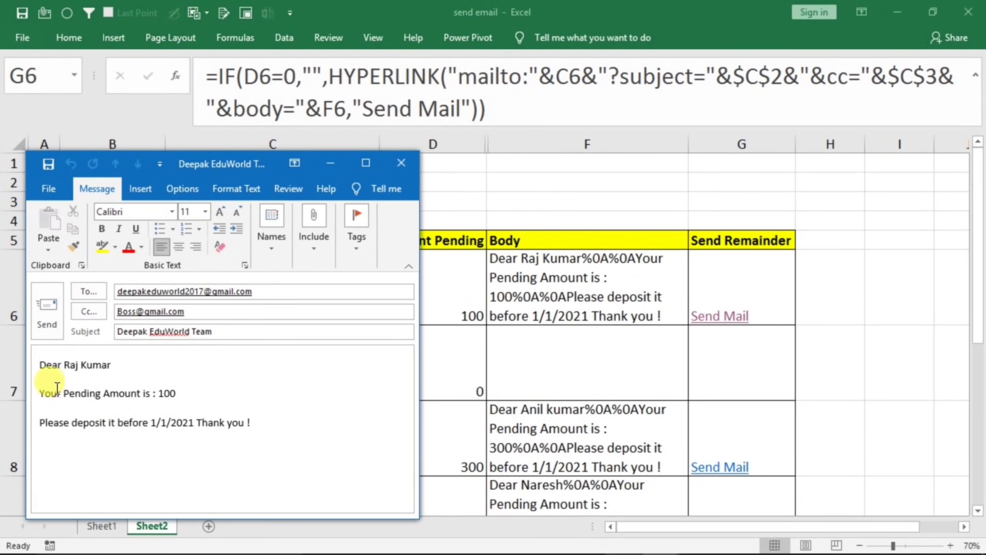
left_click_drag(51, 393, 91, 418)
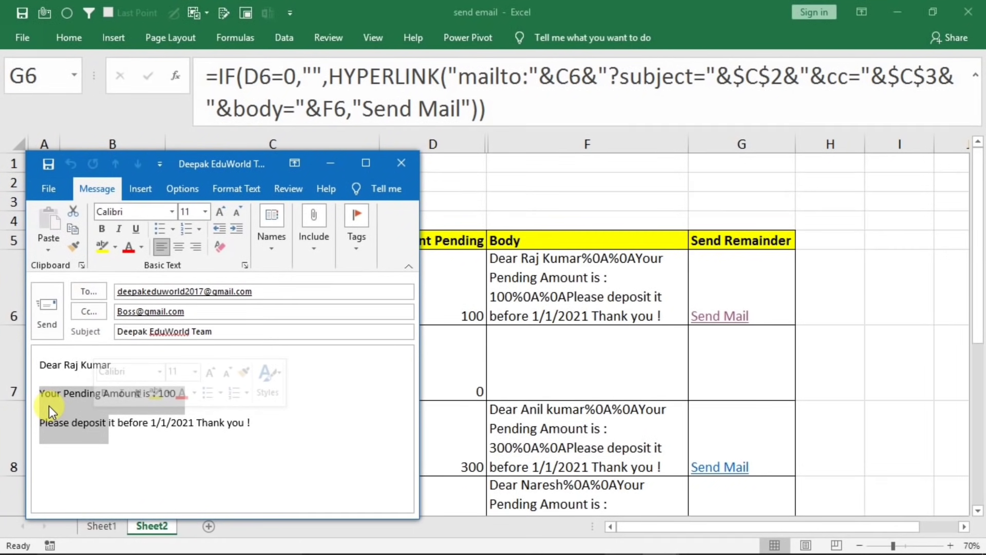
left_click(148, 429)
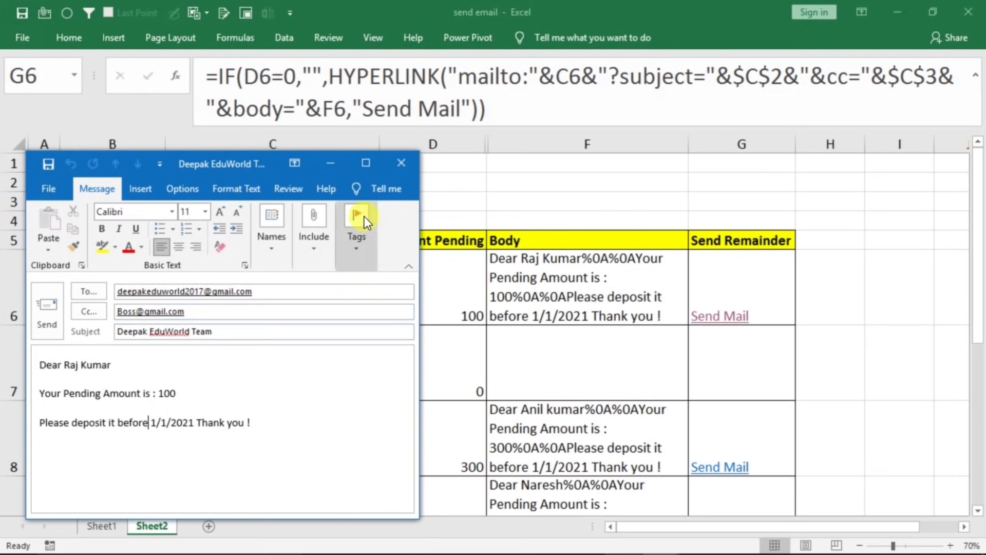
left_click(395, 165)
left_click(501, 326)
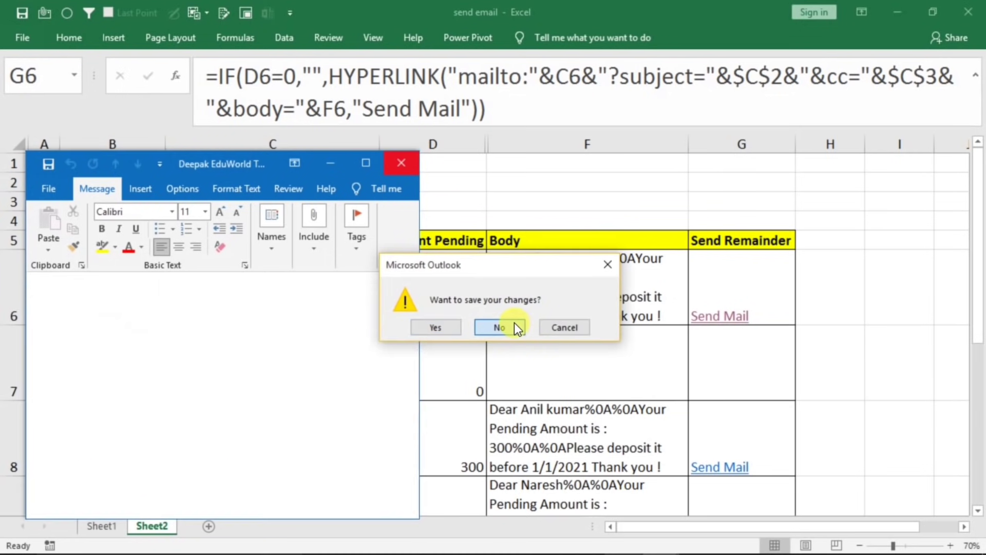
left_click(715, 324)
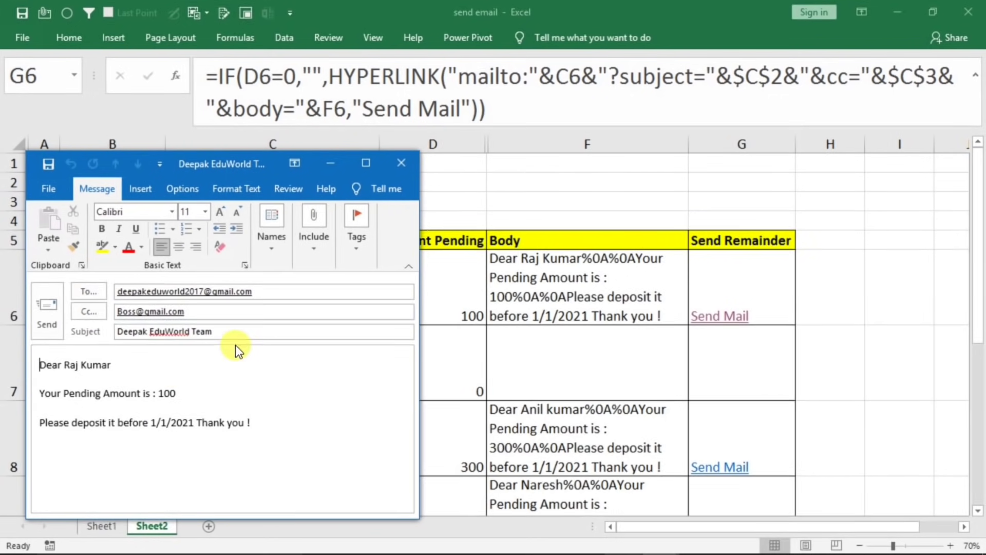
left_click(399, 162)
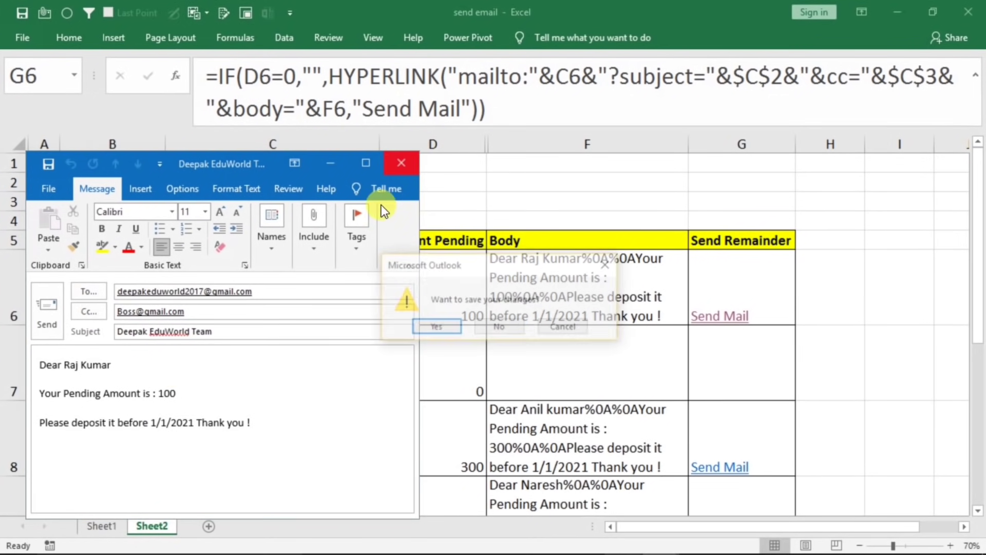
left_click(484, 329)
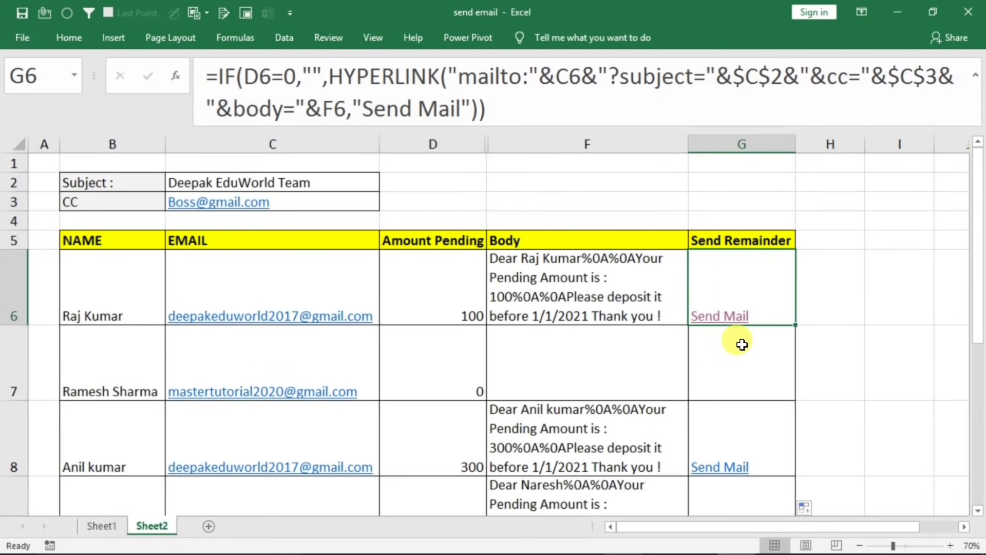
Hide the Body column F.
left_click(576, 145)
right_click(577, 148)
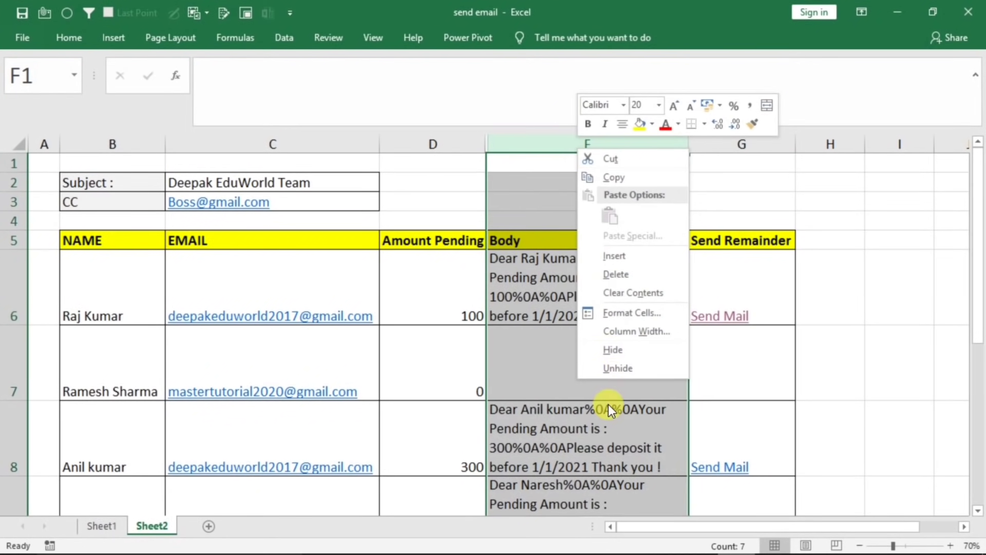
left_click(614, 350)
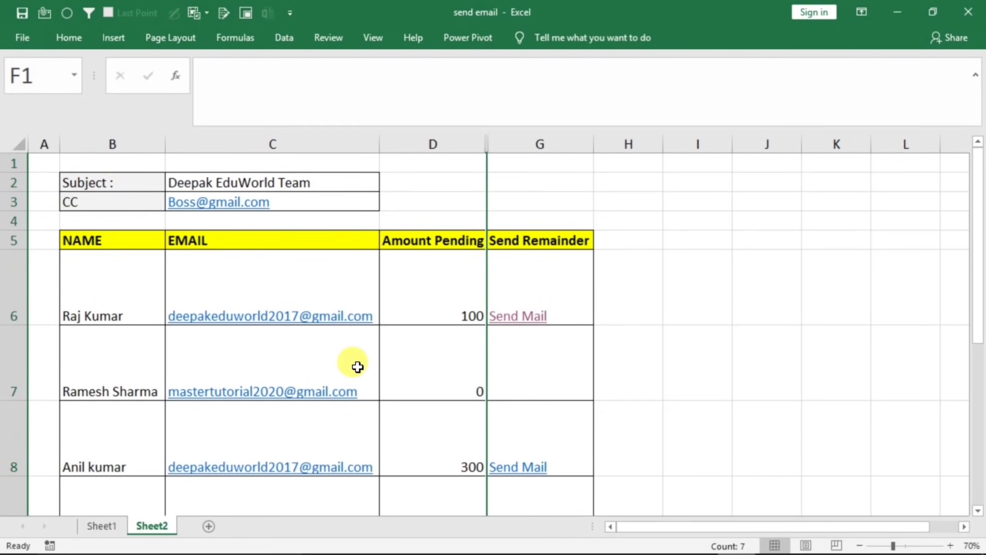
Shrink rows 6–11 to a compact height and open row 10's Send Mail link.
scroll(358, 367, "down", 1)
left_click_drag(11, 221, 11, 463)
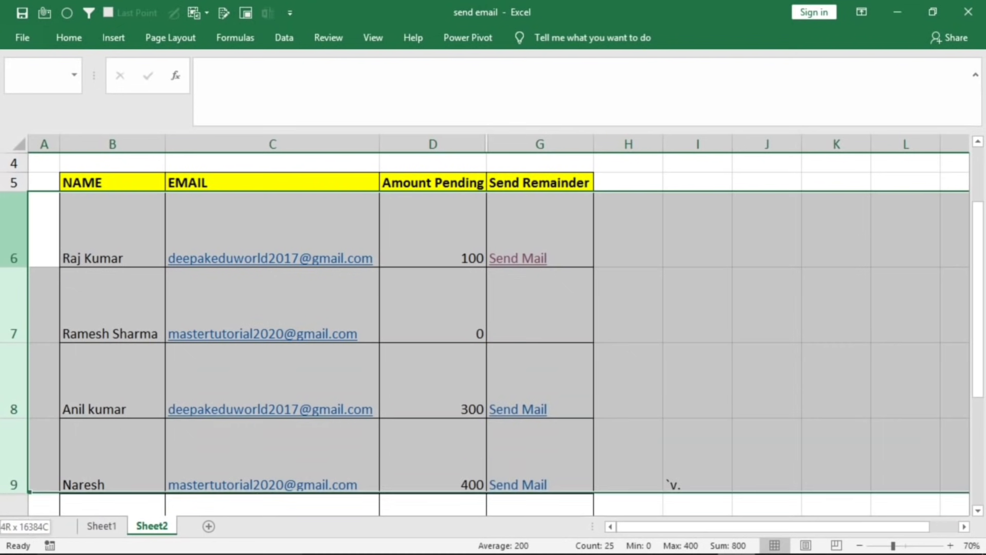
left_click_drag(10, 516, 19, 329)
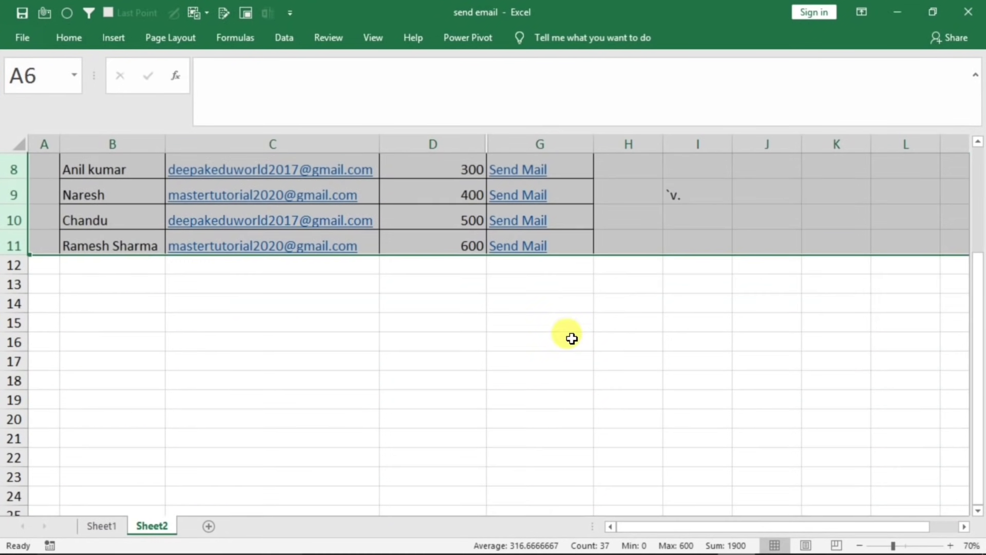
left_click(572, 338)
scroll(575, 354, "up", 1)
scroll(577, 391, "up", 2)
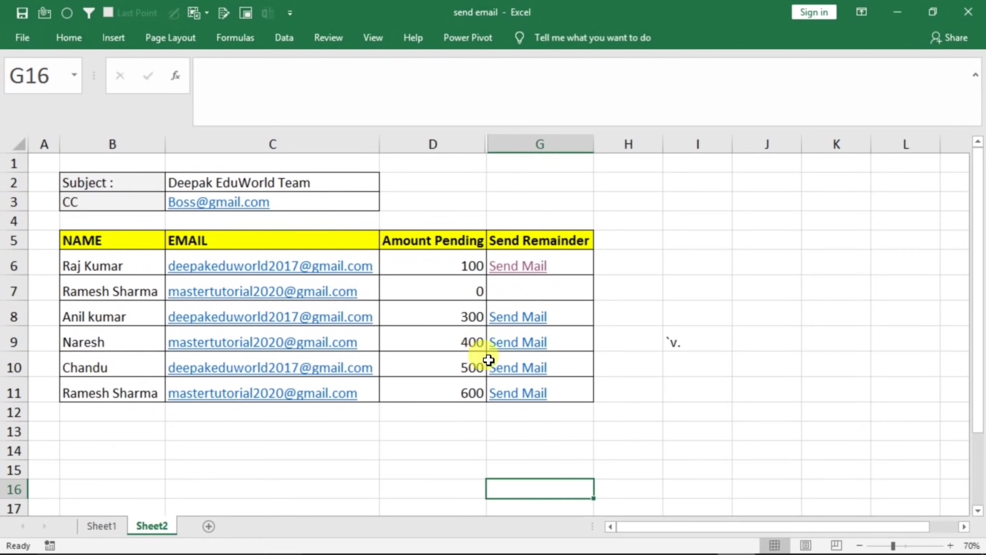
double_click(509, 368)
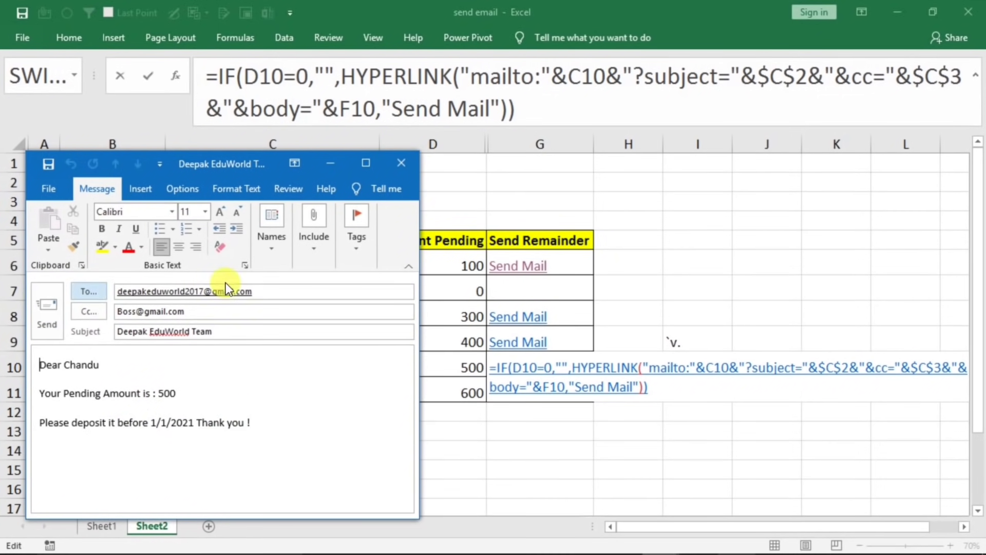
Close the row 10 Outlook draft, bringing up the save-changes prompt.
left_click(400, 164)
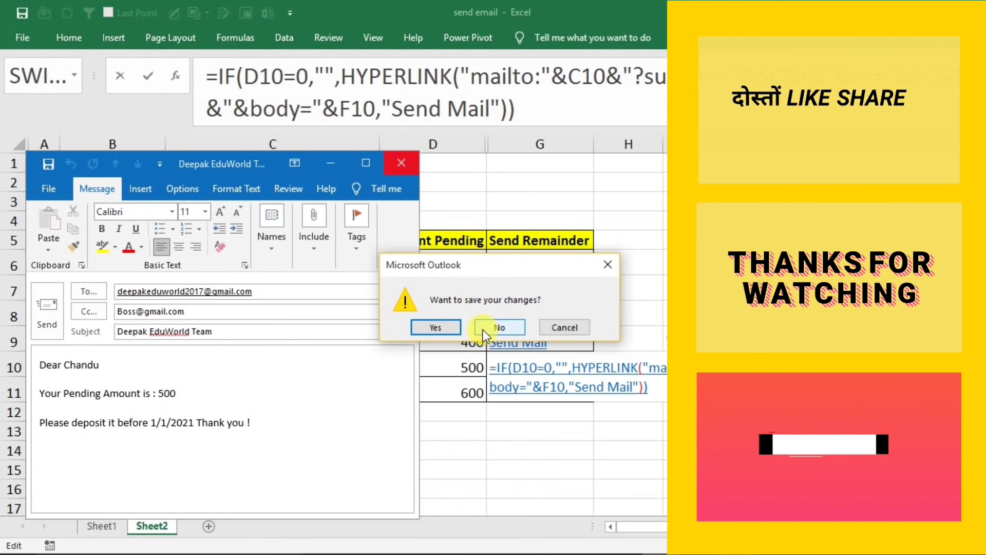
Close the row 10 reminder draft without saving it, choosing No.
left_click(483, 328)
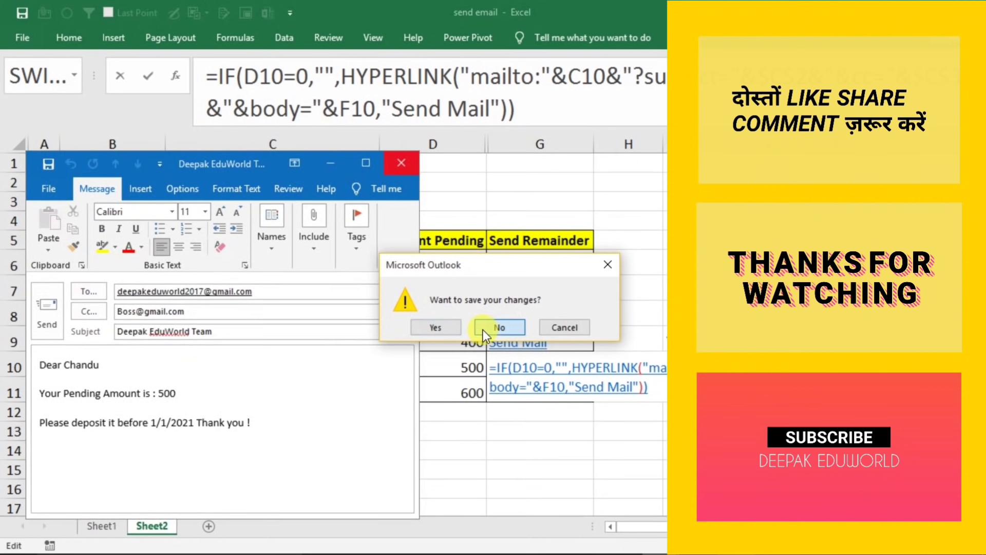